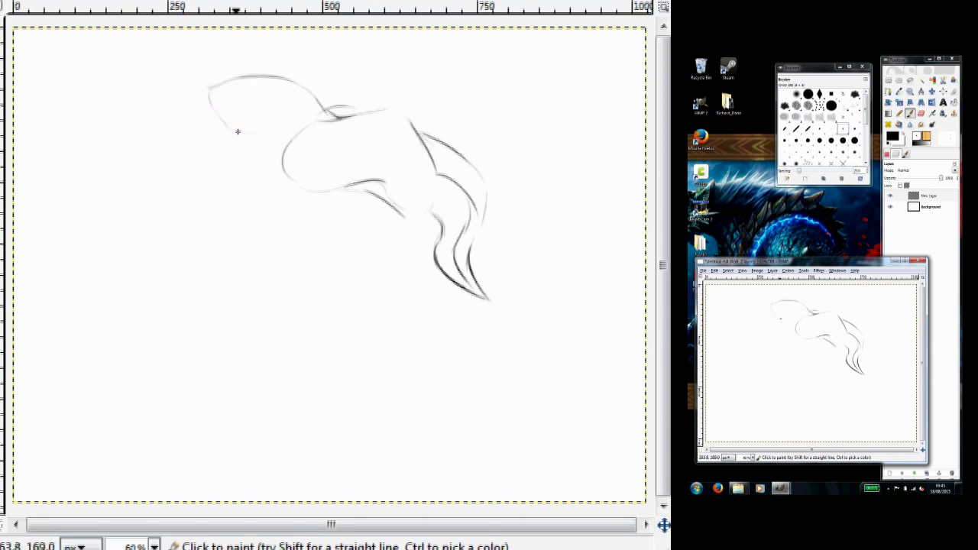
# Sketch the creature's front and hind legs and the rounded four-sided wheel beneath its paws
pyautogui.moveTo(334, 132)
pyautogui.mouseDown()
pyautogui.moveTo(313, 170)
pyautogui.moveTo(342, 163)
pyautogui.moveTo(348, 198)
pyautogui.moveTo(313, 164)
pyautogui.moveTo(321, 201)
pyautogui.mouseUp()
pyautogui.moveTo(359, 120)
pyautogui.mouseDown()
pyautogui.moveTo(372, 133)
pyautogui.moveTo(349, 129)
pyautogui.moveTo(350, 206)
pyautogui.mouseUp()
pyautogui.moveTo(279, 198)
pyautogui.mouseDown()
pyautogui.moveTo(393, 241)
pyautogui.moveTo(401, 267)
pyautogui.mouseUp()
pyautogui.moveTo(252, 200); pyautogui.dragTo(200, 313)
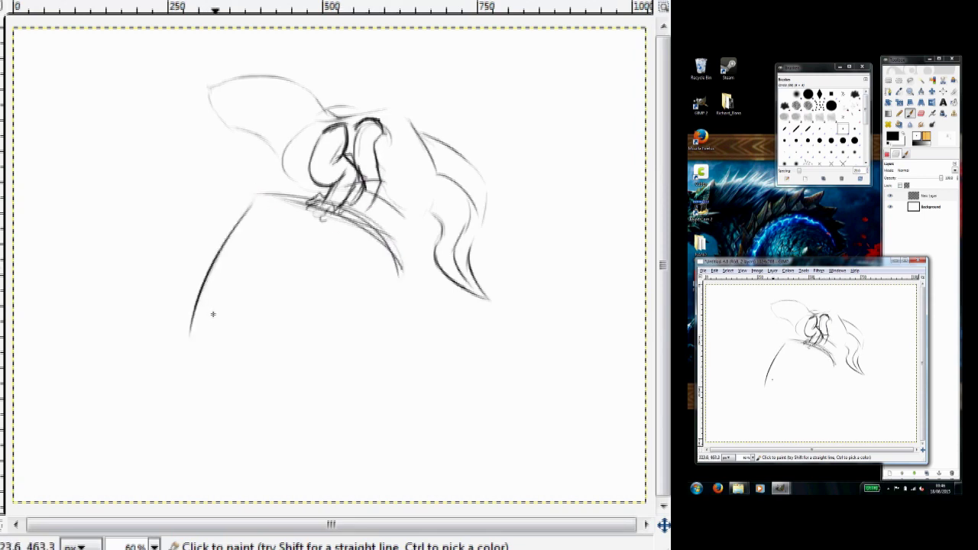
pyautogui.moveTo(399, 264); pyautogui.dragTo(344, 382)
pyautogui.moveTo(191, 329); pyautogui.dragTo(336, 390)
pyautogui.moveTo(382, 145); pyautogui.dragTo(374, 210)
pyautogui.moveTo(415, 177)
pyautogui.mouseDown()
pyautogui.moveTo(438, 190)
pyautogui.moveTo(423, 161)
pyautogui.moveTo(395, 243)
pyautogui.mouseUp()
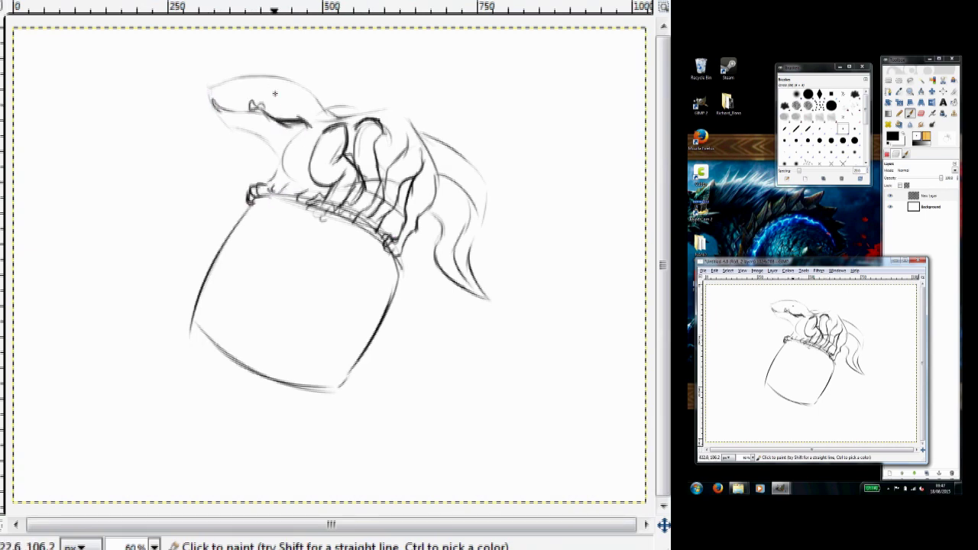
# Add the creature's facial details and pointed ears, and ridge its back and tail with small spikes
pyautogui.moveTo(279, 78); pyautogui.dragTo(295, 82)
pyautogui.moveTo(245, 77); pyautogui.dragTo(254, 78)
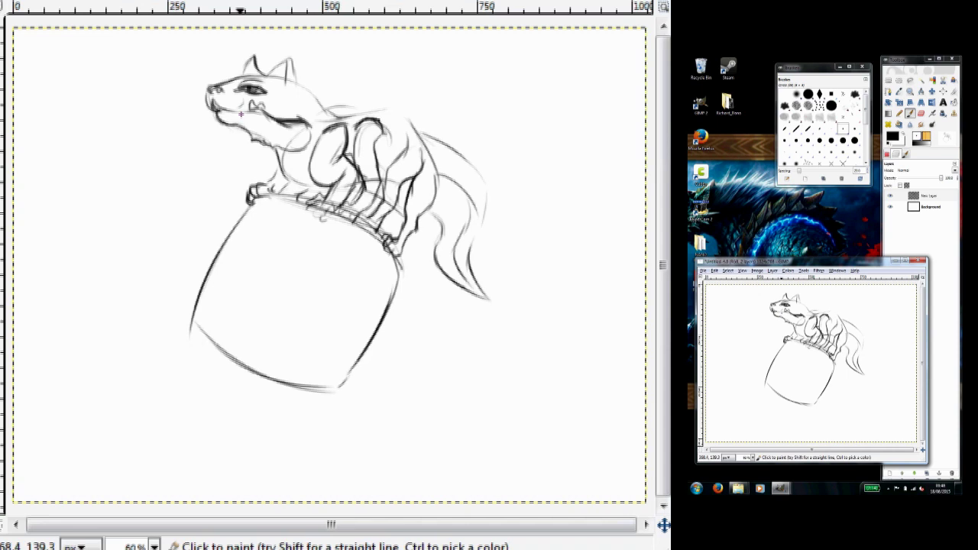
pyautogui.moveTo(334, 112)
pyautogui.mouseDown()
pyautogui.moveTo(417, 127)
pyautogui.moveTo(436, 207)
pyautogui.mouseUp()
pyautogui.moveTo(422, 135)
pyautogui.mouseDown()
pyautogui.moveTo(473, 168)
pyautogui.moveTo(486, 229)
pyautogui.moveTo(473, 170)
pyautogui.mouseUp()
# Add a new layer for the redraw and shift the faded rough sketch down and slightly across the canvas
pyautogui.hotkey('shift', 'ctrl', 'n')
pyautogui.press('Return')
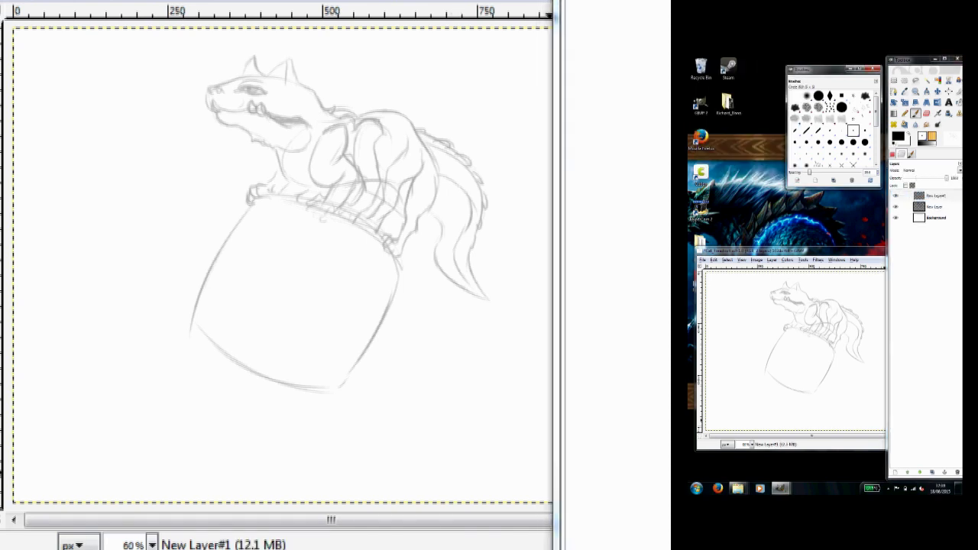
pyautogui.hotkey('ctrl', 'v')
pyautogui.press('r')
pyautogui.moveTo(324, 263)
pyautogui.mouseDown()
pyautogui.moveTo(360, 323)
pyautogui.moveTo(346, 321)
pyautogui.mouseUp()
pyautogui.hotkey('ctrl', 'h')
pyautogui.press('p')
# Redraw the four-sided wheel over the faded sketch with a thick black outline
pyautogui.moveTo(280, 252); pyautogui.dragTo(216, 380)
pyautogui.moveTo(425, 319)
pyautogui.mouseDown()
pyautogui.moveTo(402, 391)
pyautogui.moveTo(353, 449)
pyautogui.mouseUp()
pyautogui.moveTo(285, 247)
pyautogui.mouseDown()
pyautogui.moveTo(216, 378)
pyautogui.moveTo(331, 446)
pyautogui.moveTo(387, 285)
pyautogui.moveTo(428, 321)
pyautogui.mouseUp()
pyautogui.press('ctrl')
pyautogui.moveTo(355, 257)
pyautogui.mouseDown()
pyautogui.moveTo(293, 251)
pyautogui.moveTo(219, 343)
pyautogui.mouseUp()
pyautogui.moveTo(229, 306)
pyautogui.mouseDown()
pyautogui.moveTo(208, 371)
pyautogui.moveTo(269, 432)
pyautogui.moveTo(318, 446)
pyautogui.mouseUp()
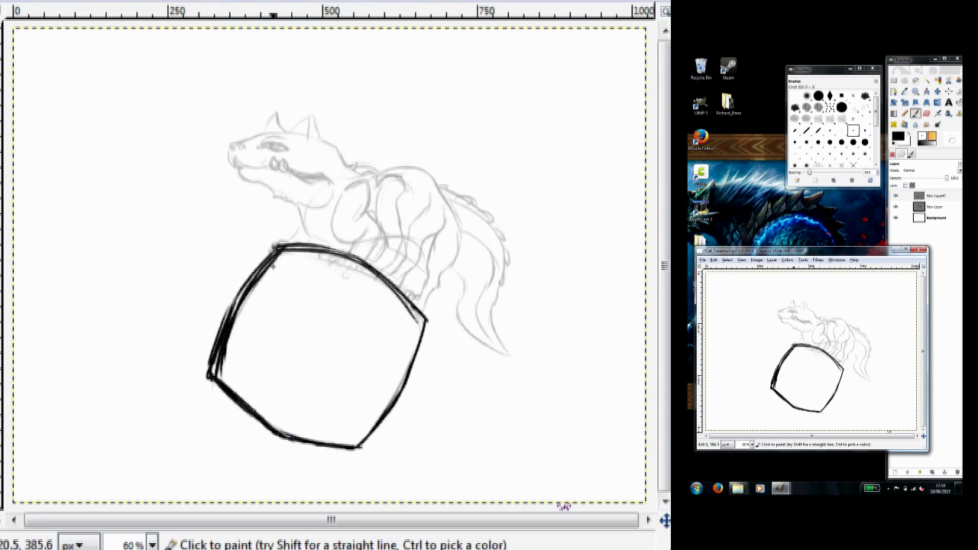
pyautogui.moveTo(275, 246); pyautogui.dragTo(231, 320)
# Draw two crossing diagonals between the wheel's opposite corners
pyautogui.moveTo(269, 246)
pyautogui.mouseDown()
pyautogui.moveTo(336, 251)
pyautogui.moveTo(398, 396)
pyautogui.mouseUp()
pyautogui.moveTo(297, 263); pyautogui.dragTo(355, 446)
pyautogui.moveTo(217, 376)
pyautogui.mouseDown()
pyautogui.moveTo(423, 321)
pyautogui.moveTo(216, 377)
pyautogui.mouseUp()
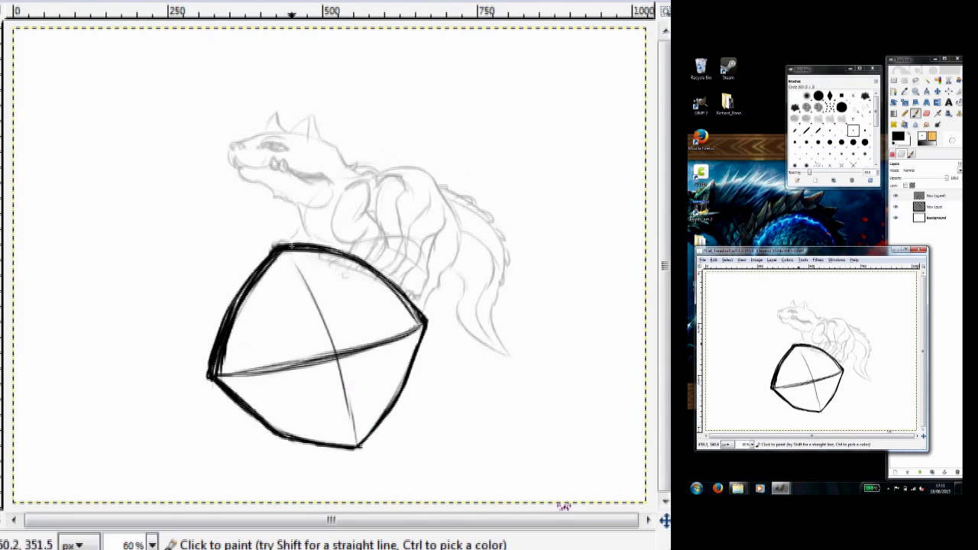
# Sketch a more hunched body with overlapping ovals, and a lowered head with eye, muzzle and pointed ears
pyautogui.moveTo(359, 150)
pyautogui.mouseDown()
pyautogui.moveTo(338, 229)
pyautogui.moveTo(379, 212)
pyautogui.moveTo(442, 245)
pyautogui.mouseUp()
pyautogui.moveTo(387, 183); pyautogui.dragTo(409, 225)
pyautogui.moveTo(287, 154)
pyautogui.mouseDown()
pyautogui.moveTo(249, 182)
pyautogui.moveTo(268, 207)
pyautogui.moveTo(313, 209)
pyautogui.mouseUp()
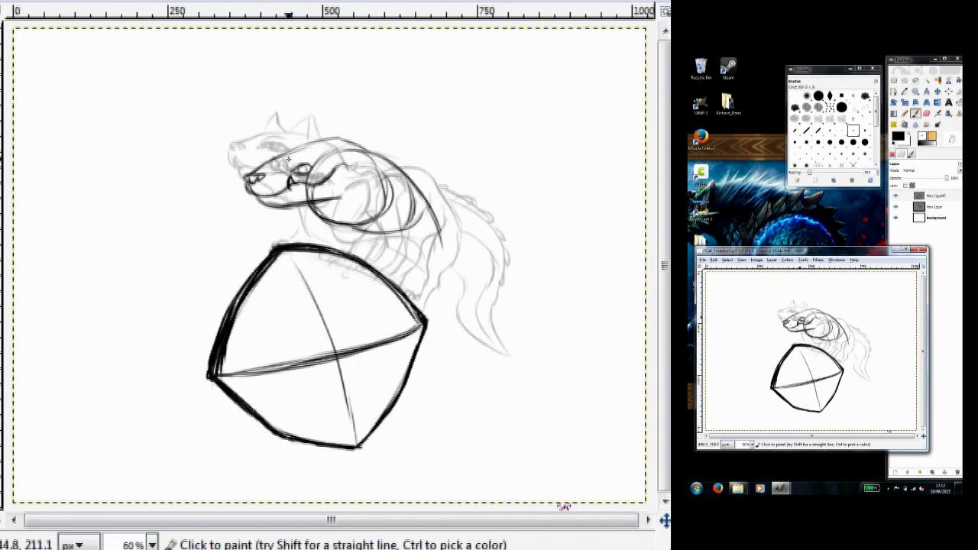
pyautogui.moveTo(262, 159); pyautogui.dragTo(326, 158)
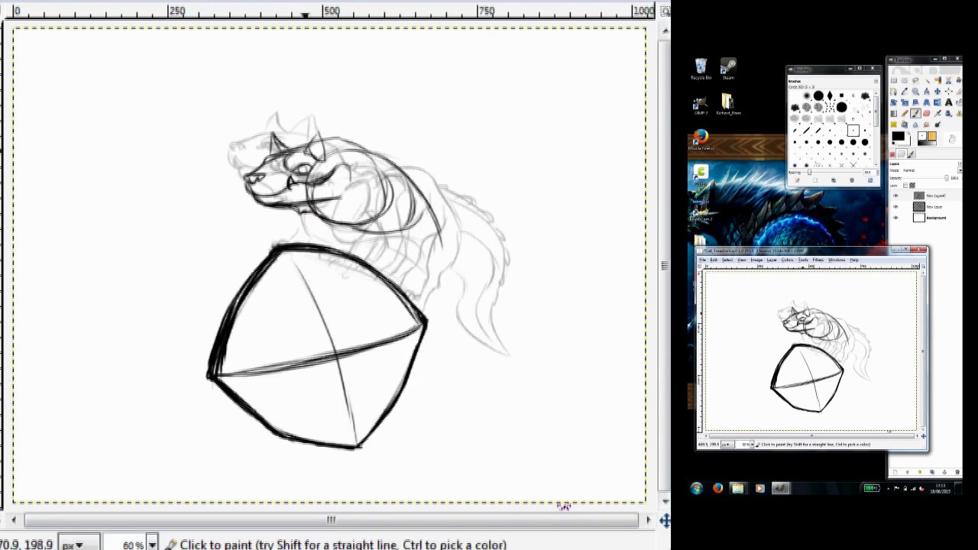
pyautogui.moveTo(356, 165); pyautogui.dragTo(373, 196)
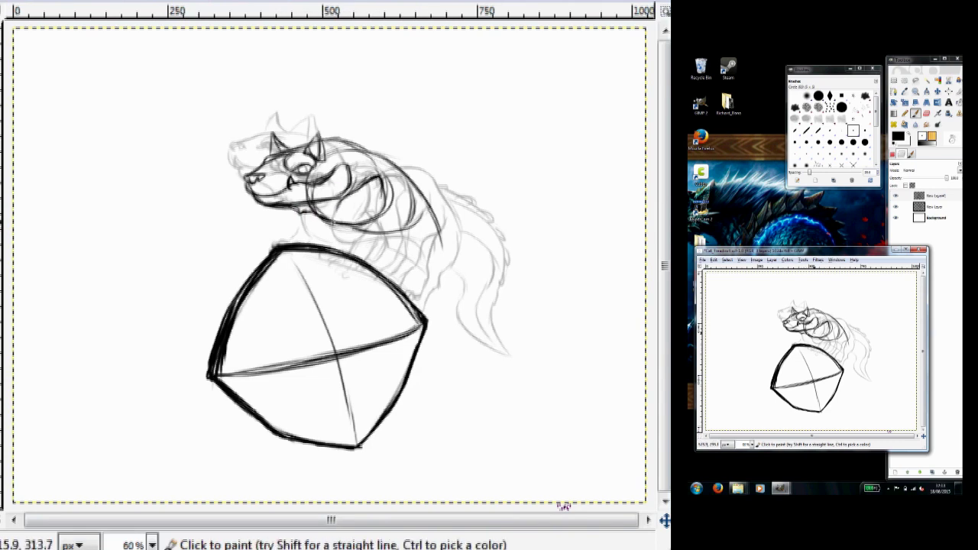
# Sketch the creature's front and hind legs with paws gripping the wheel's upper edge
pyautogui.moveTo(294, 268); pyautogui.dragTo(367, 206)
pyautogui.moveTo(351, 165); pyautogui.dragTo(378, 176)
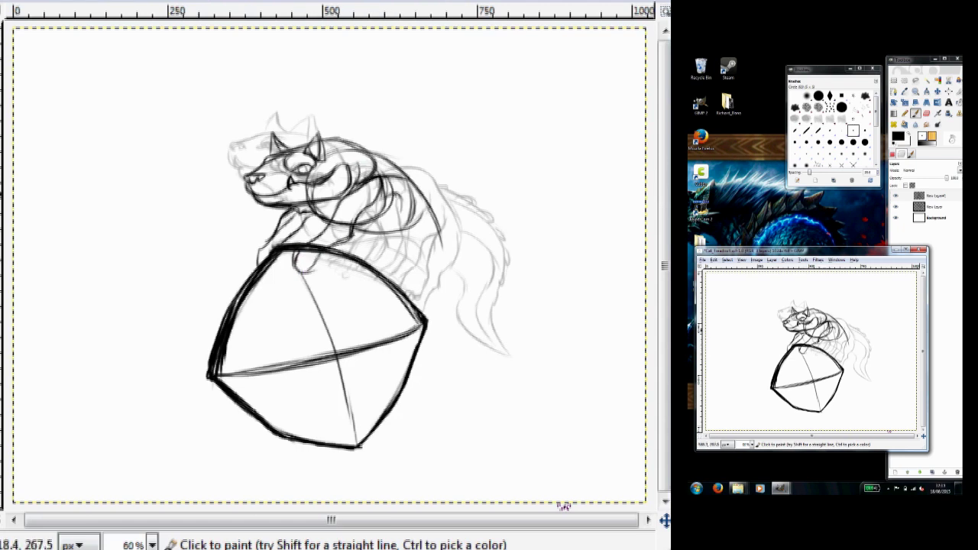
pyautogui.moveTo(319, 232); pyautogui.dragTo(300, 252)
pyautogui.moveTo(421, 243)
pyautogui.mouseDown()
pyautogui.moveTo(395, 251)
pyautogui.moveTo(400, 277)
pyautogui.mouseUp()
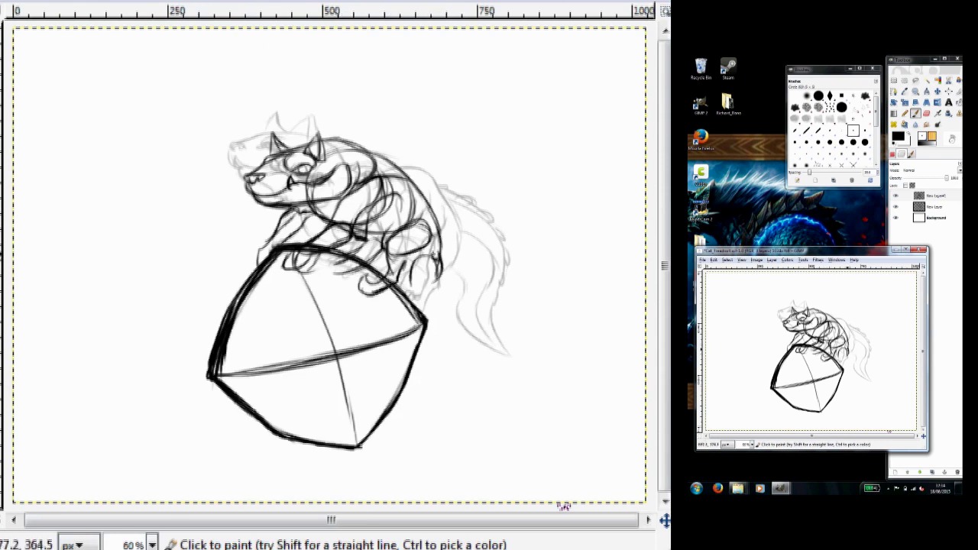
pyautogui.moveTo(435, 254); pyautogui.dragTo(409, 312)
# Draw the curved tail hanging behind the wheel and save the image
pyautogui.moveTo(444, 269); pyautogui.dragTo(489, 379)
pyautogui.moveTo(458, 306); pyautogui.dragTo(432, 392)
pyautogui.moveTo(489, 306); pyautogui.dragTo(470, 375)
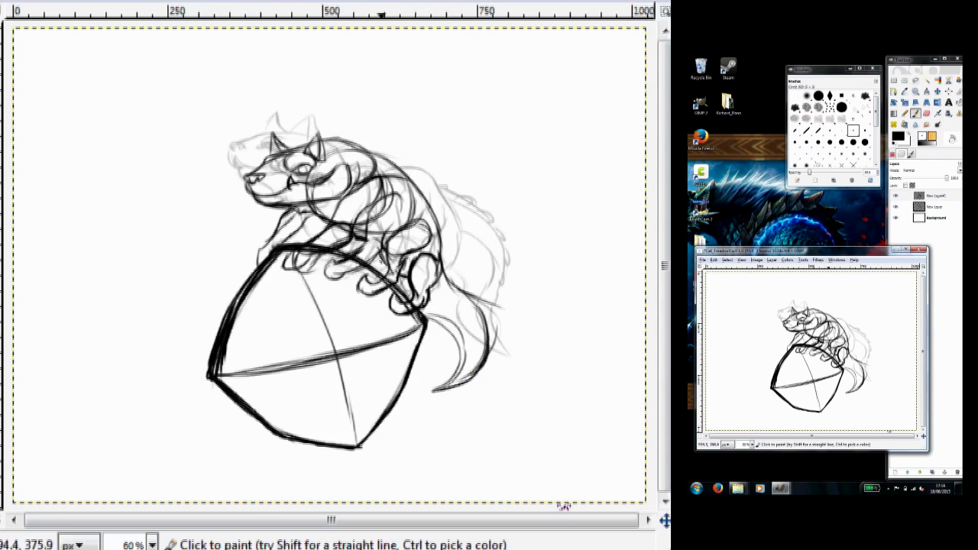
pyautogui.hotkey('ctrl', 's')
# Scale up the selected creature and wheel drawing, then save the image
pyautogui.hotkey('shift', 't')
pyautogui.click(438, 303)
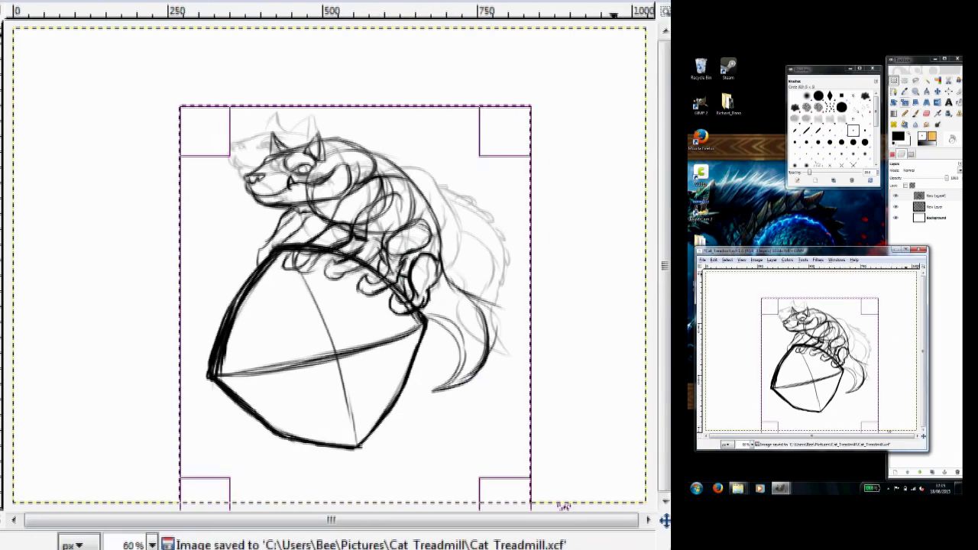
pyautogui.moveTo(511, 497); pyautogui.dragTo(563, 506)
pyautogui.press('Return')
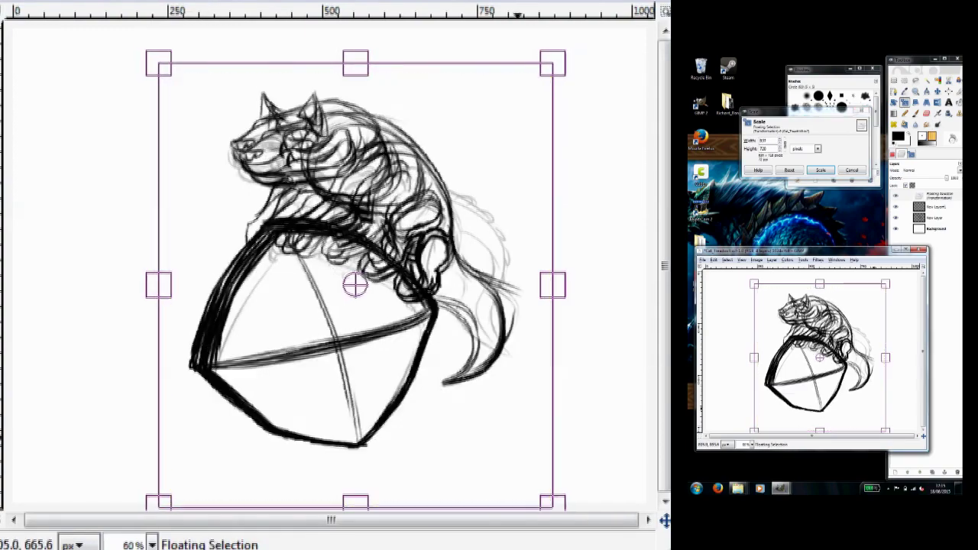
pyautogui.press('Return')
pyautogui.hotkey('ctrl', 's')
# Add the animation frame layers above the drawing and recolour the reference sketch red
pyautogui.hotkey('shift', 'ctrl', 'n')
pyautogui.press('Return')
pyautogui.hotkey('shift', 'ctrl', 'n')
pyautogui.press('Return')
pyautogui.hotkey('shift', 'b')
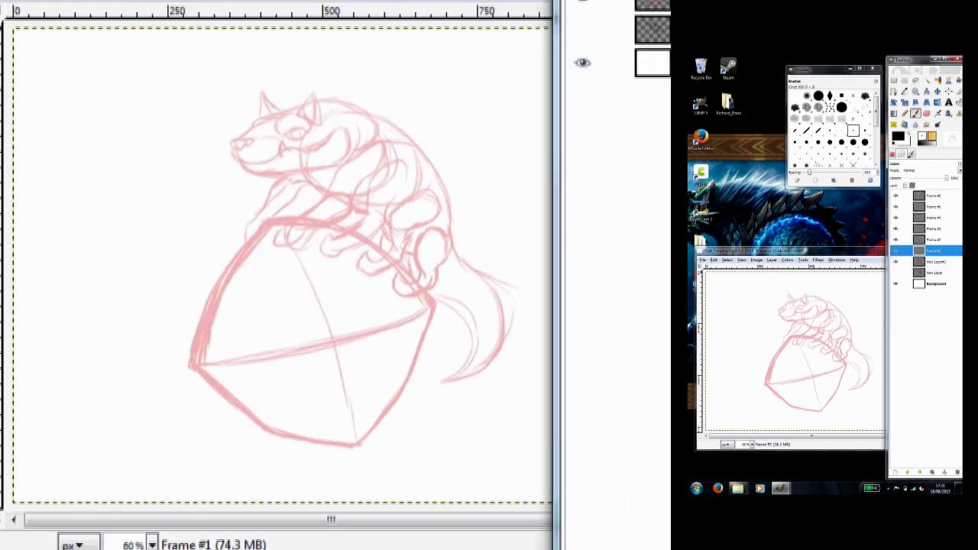
pyautogui.press('Return')
# Create a transparent layer named "Layer" directly above the red sketch
pyautogui.hotkey('shift', 'ctrl', 'n')
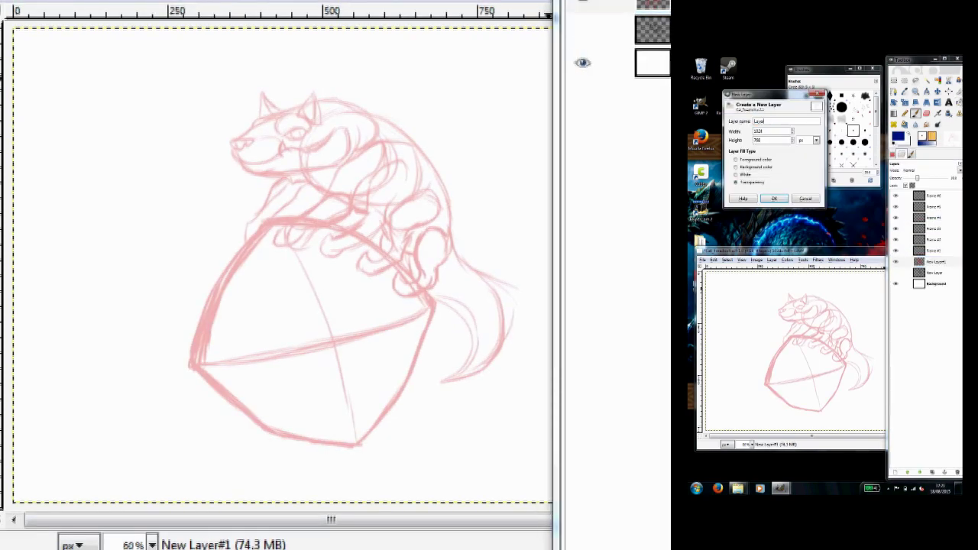
pyautogui.write('Layer')
pyautogui.press('Return')
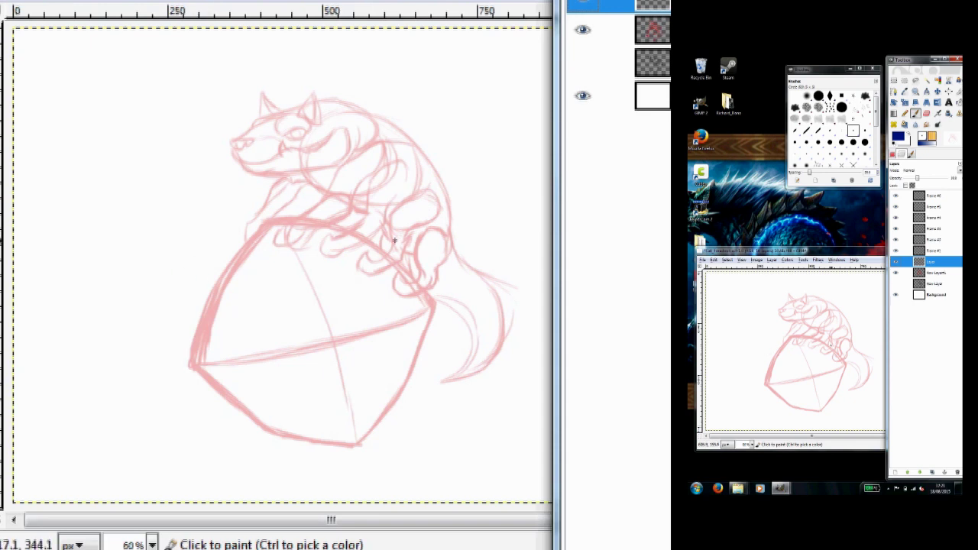
# Draw the wheel in blue as an upright rounded square with crossing diagonals over the red wheel
pyautogui.press('Tab')
pyautogui.moveTo(394, 235)
pyautogui.mouseDown()
pyautogui.moveTo(210, 249)
pyautogui.moveTo(221, 428)
pyautogui.moveTo(413, 382)
pyautogui.moveTo(226, 419)
pyautogui.moveTo(215, 408)
pyautogui.moveTo(291, 296)
pyautogui.moveTo(414, 421)
pyautogui.moveTo(305, 441)
pyautogui.moveTo(329, 265)
pyautogui.moveTo(381, 264)
pyautogui.mouseUp()
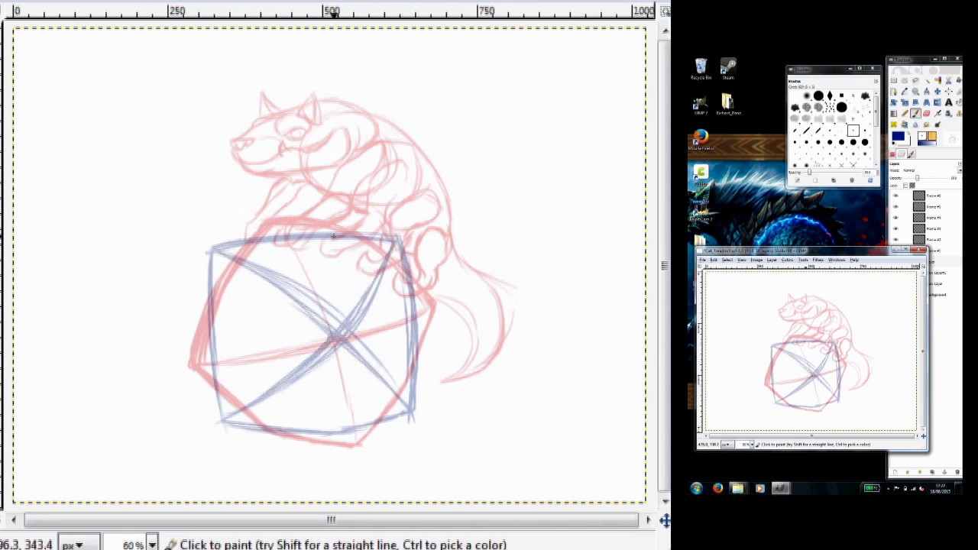
pyautogui.moveTo(226, 436); pyautogui.dragTo(302, 370)
pyautogui.moveTo(345, 313); pyautogui.dragTo(368, 277)
# Select the blue wheel with a rectangular selection and nudge it slightly downward
pyautogui.press('r')
pyautogui.press('Tab')
pyautogui.press('Tab')
pyautogui.moveTo(175, 192); pyautogui.dragTo(474, 482)
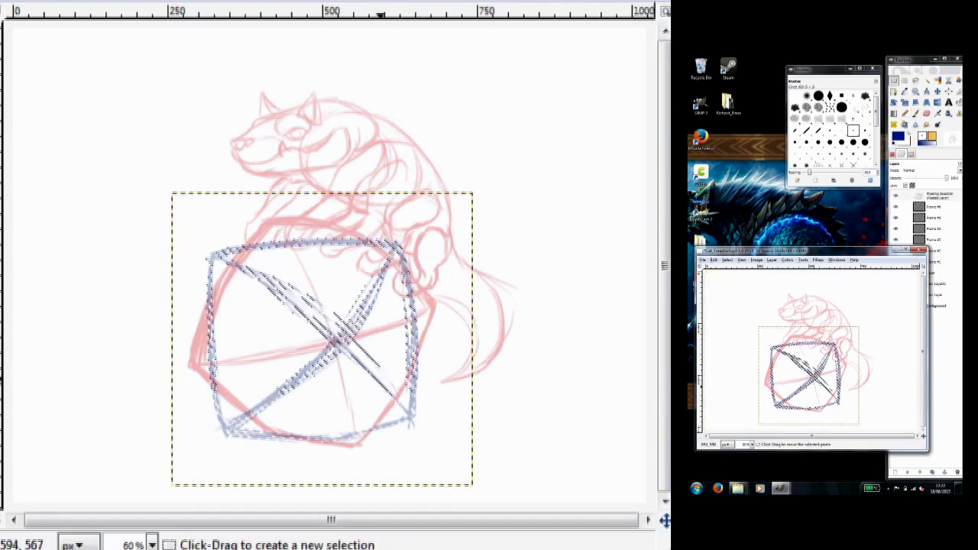
# Extend one blue diagonal past the wheel's corner and add vertical and horizontal spokes through the hub
pyautogui.press('n')
pyautogui.moveTo(398, 245); pyautogui.dragTo(452, 174)
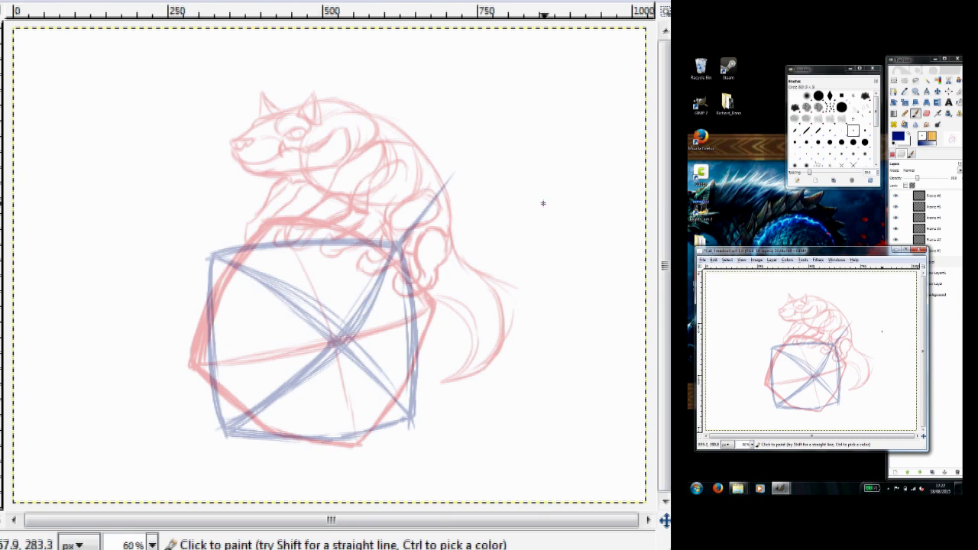
pyautogui.moveTo(213, 258); pyautogui.dragTo(217, 408)
pyautogui.moveTo(327, 245)
pyautogui.mouseDown()
pyautogui.moveTo(344, 415)
pyautogui.moveTo(326, 224)
pyautogui.mouseUp()
pyautogui.moveTo(215, 346); pyautogui.dragTo(411, 324)
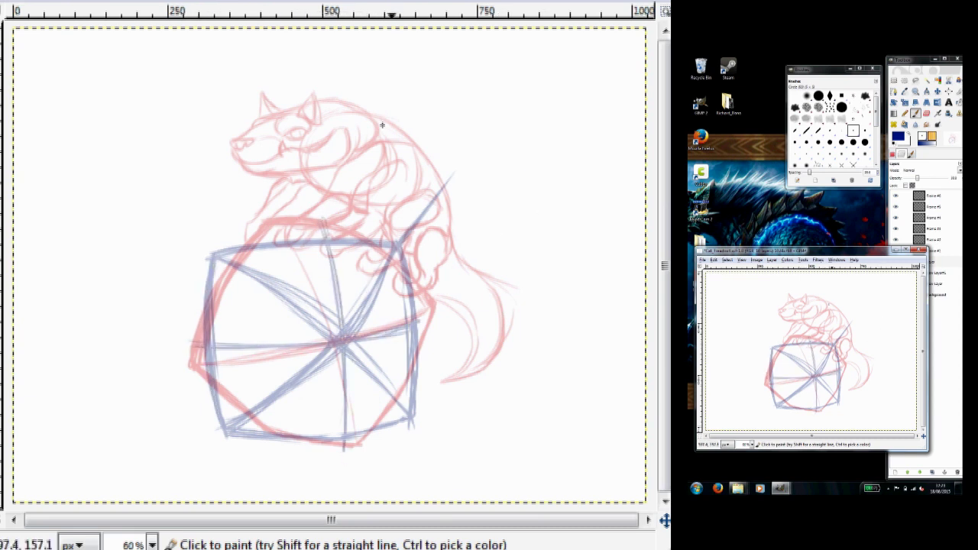
# Draw a second wheel position in green as a rounded diamond with spokes meeting at the hub
pyautogui.moveTo(321, 220)
pyautogui.mouseDown()
pyautogui.moveTo(229, 283)
pyautogui.moveTo(191, 346)
pyautogui.mouseUp()
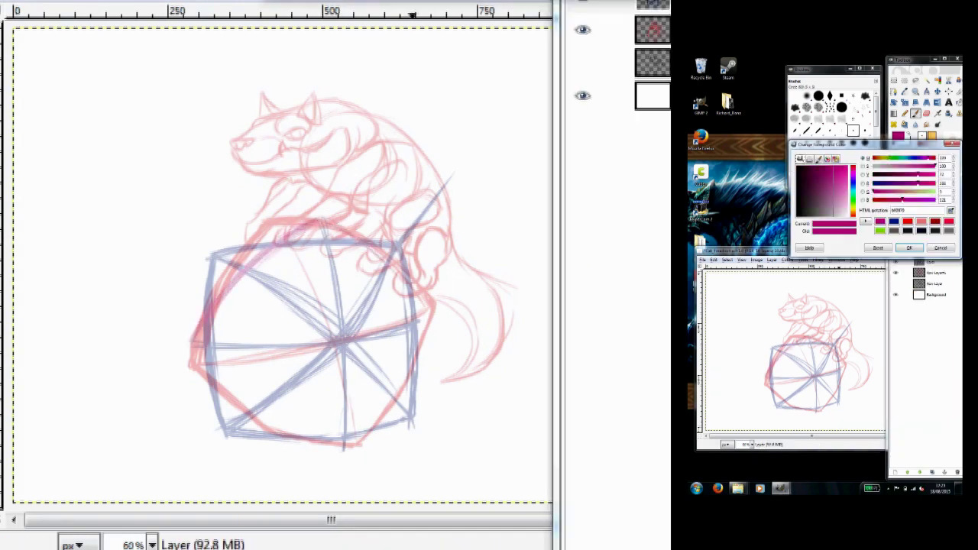
pyautogui.moveTo(256, 256)
pyautogui.mouseDown()
pyautogui.moveTo(306, 223)
pyautogui.moveTo(418, 313)
pyautogui.mouseUp()
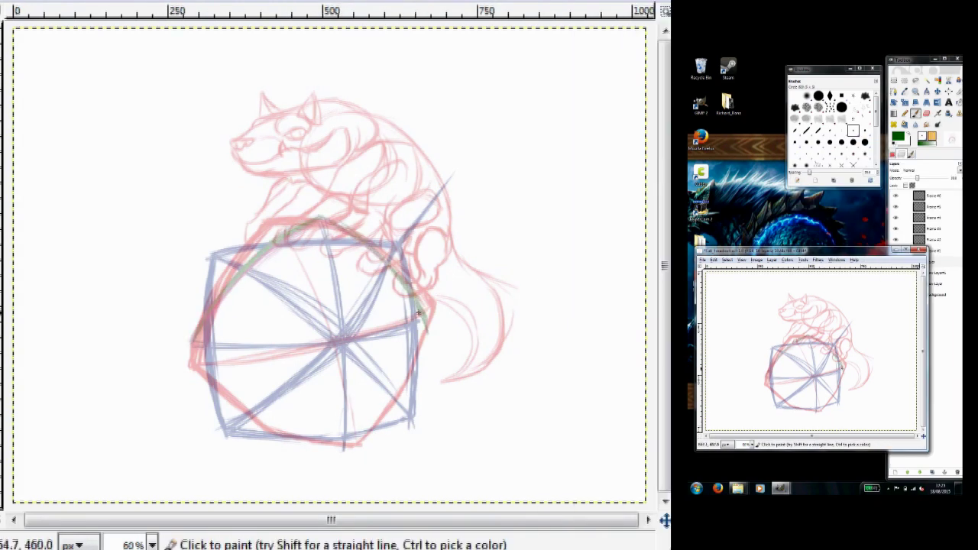
pyautogui.moveTo(197, 344)
pyautogui.mouseDown()
pyautogui.moveTo(223, 352)
pyautogui.moveTo(423, 337)
pyautogui.mouseUp()
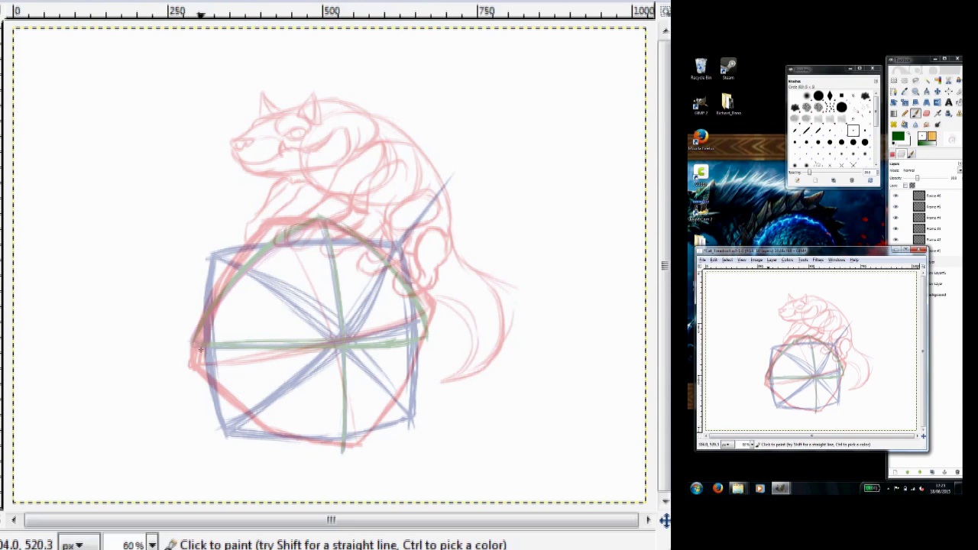
pyautogui.moveTo(201, 350); pyautogui.dragTo(326, 442)
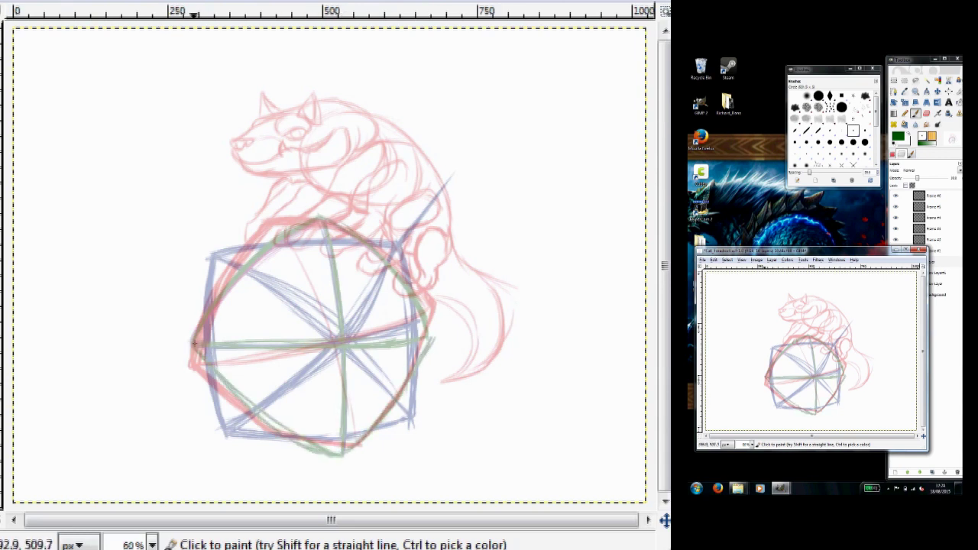
# Reset the drawing colour to black, make Frame #1 the active layer and save the image
pyautogui.hotkey('ctrl', 'l')
pyautogui.press('d')
pyautogui.hotkey('ctrl', 's')
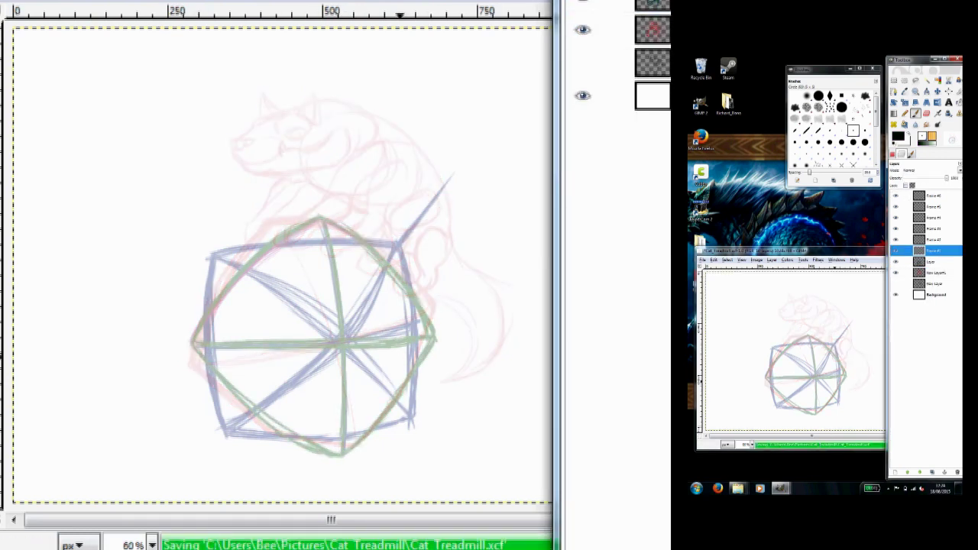
# Sketch the tucked hind leg and paw at the wheel's upper corner, and switch to the Frame #7 layer
pyautogui.moveTo(449, 243)
pyautogui.mouseDown()
pyautogui.moveTo(436, 224)
pyautogui.moveTo(407, 262)
pyautogui.moveTo(395, 250)
pyautogui.moveTo(396, 269)
pyautogui.moveTo(423, 268)
pyautogui.moveTo(411, 243)
pyautogui.moveTo(441, 227)
pyautogui.moveTo(420, 217)
pyautogui.mouseUp()
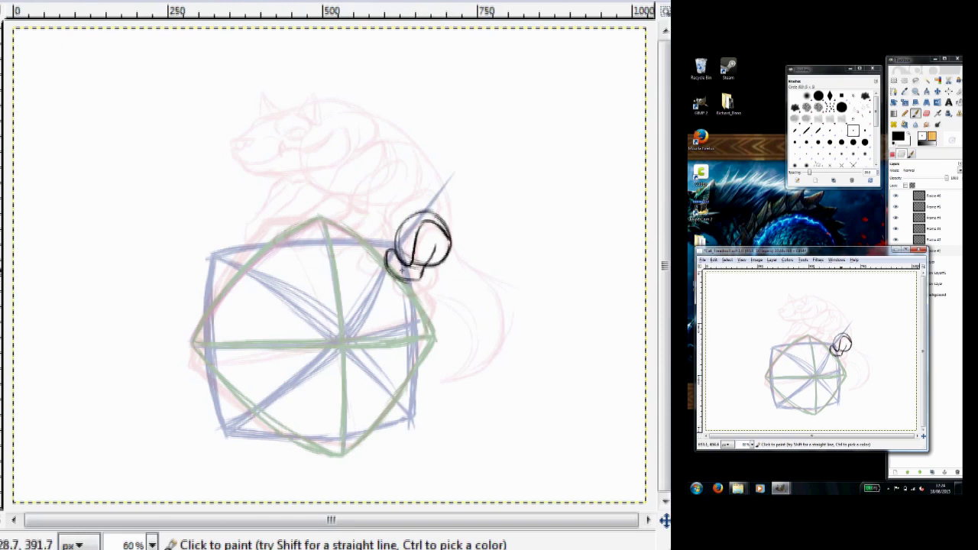
pyautogui.press('pageup')
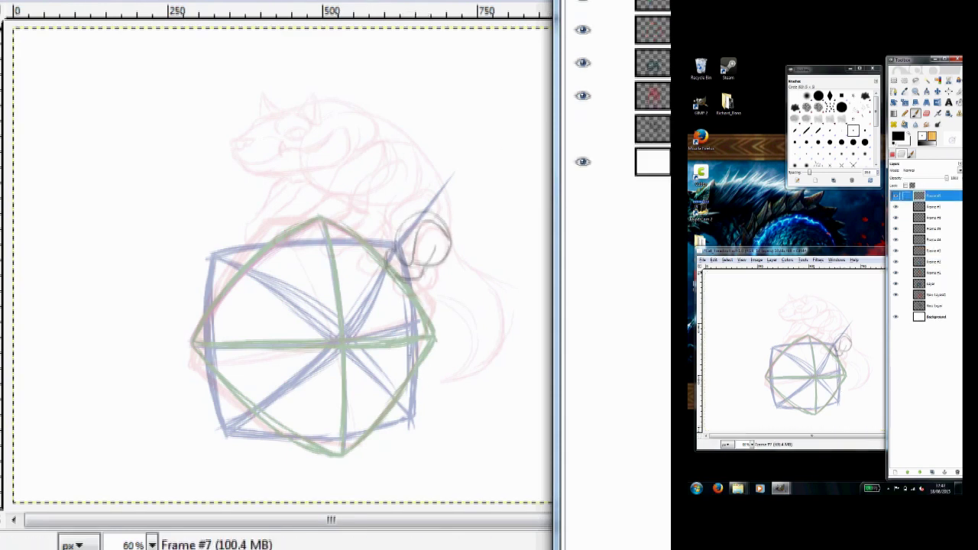
pyautogui.press('Tab')
# Sketch a hip circle and an extended hind leg with its paw reaching down the wheel's side, cleaning up stray strokes
pyautogui.moveTo(399, 220)
pyautogui.mouseDown()
pyautogui.moveTo(395, 303)
pyautogui.moveTo(409, 278)
pyautogui.mouseUp()
pyautogui.moveTo(423, 315); pyautogui.dragTo(419, 327)
pyautogui.hotkey('shift', 'e')
pyautogui.moveTo(442, 294); pyautogui.dragTo(443, 309)
pyautogui.press('Tab')
pyautogui.press('Tab')
pyautogui.press('n')
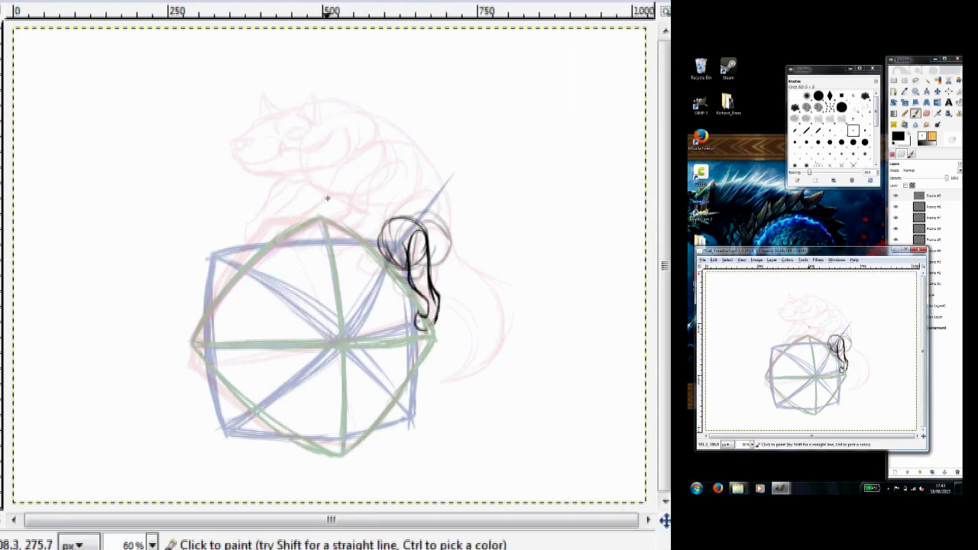
pyautogui.hotkey('ctrl', 'z')
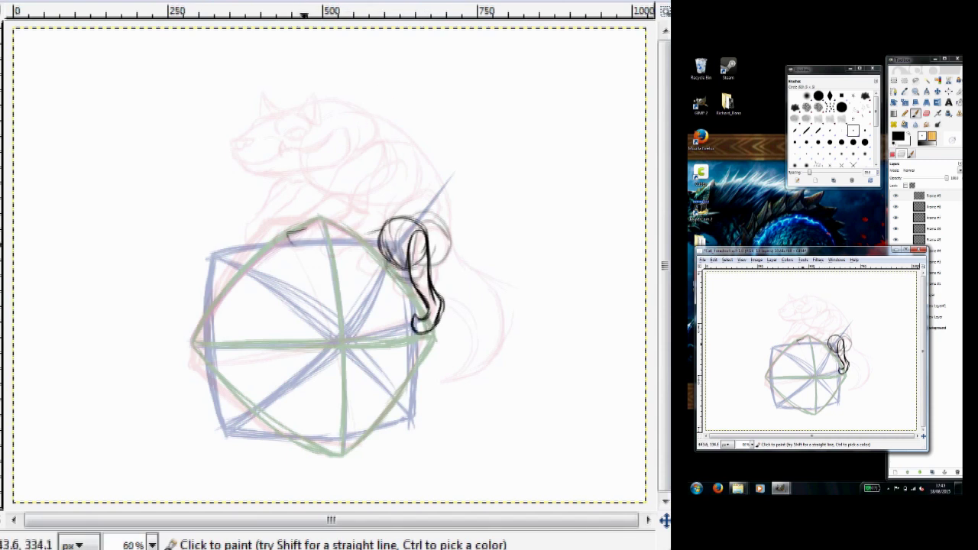
# Sketch the ribcage circle, forward-reaching front leg, arched back and belly line connecting to the hip
pyautogui.moveTo(318, 139)
pyautogui.mouseDown()
pyautogui.moveTo(329, 122)
pyautogui.moveTo(345, 172)
pyautogui.moveTo(320, 214)
pyautogui.mouseUp()
pyautogui.moveTo(346, 161); pyautogui.dragTo(289, 232)
pyautogui.moveTo(352, 117); pyautogui.dragTo(428, 229)
pyautogui.moveTo(360, 162); pyautogui.dragTo(308, 211)
pyautogui.moveTo(353, 208); pyautogui.dragTo(380, 252)
pyautogui.moveTo(359, 206); pyautogui.dragTo(387, 249)
pyautogui.moveTo(351, 191); pyautogui.dragTo(398, 264)
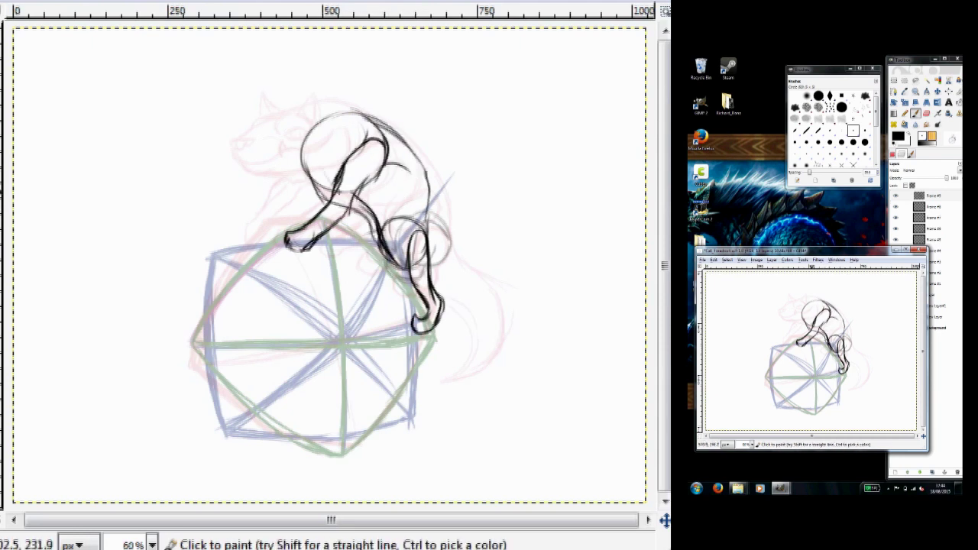
# On the Frame #4 layer, sketch the tucked hind leg's ovals and a curved spoke through the wheel's hub
pyautogui.click(932, 207)
pyautogui.click(933, 261)
pyautogui.press('Tab')
pyautogui.moveTo(443, 208)
pyautogui.mouseDown()
pyautogui.moveTo(413, 245)
pyautogui.moveTo(447, 229)
pyautogui.moveTo(340, 349)
pyautogui.moveTo(200, 390)
pyautogui.mouseUp()
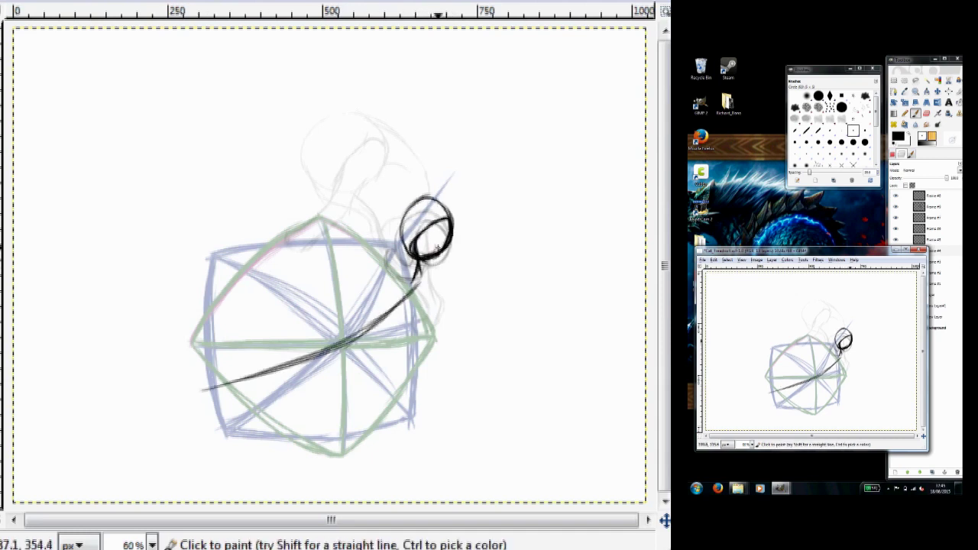
pyautogui.press('Tab')
pyautogui.press('Tab')
# Draw the second crossing spoke and the thick black outline of the rotated wheel on Frame #4
pyautogui.moveTo(267, 225)
pyautogui.mouseDown()
pyautogui.moveTo(334, 321)
pyautogui.moveTo(376, 440)
pyautogui.mouseUp()
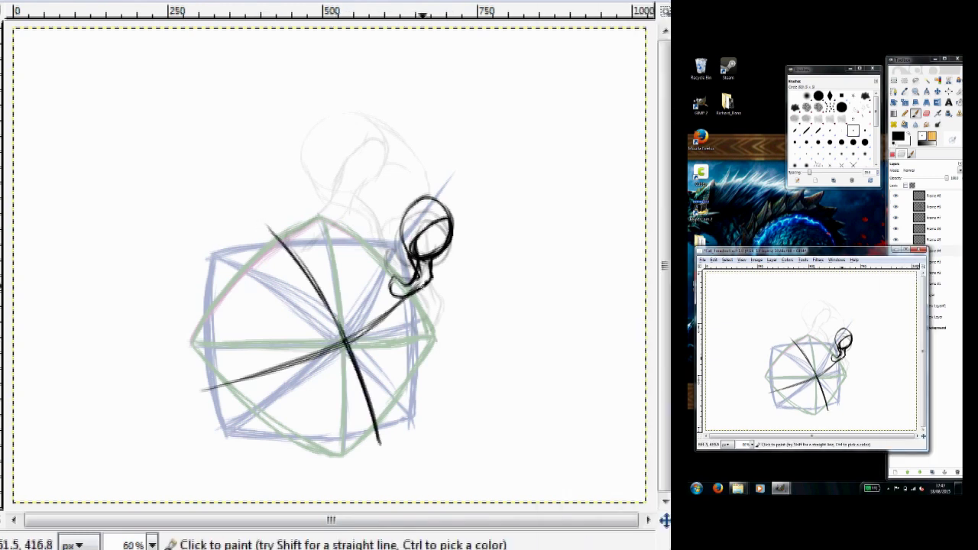
pyautogui.moveTo(264, 224)
pyautogui.mouseDown()
pyautogui.moveTo(202, 333)
pyautogui.moveTo(265, 221)
pyautogui.moveTo(359, 244)
pyautogui.mouseUp()
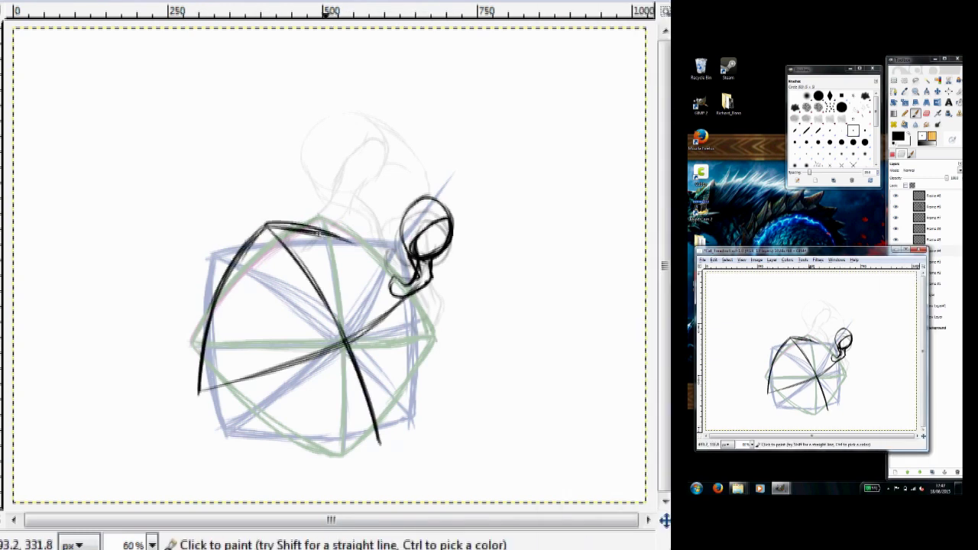
pyautogui.moveTo(277, 220); pyautogui.dragTo(414, 282)
pyautogui.moveTo(252, 238)
pyautogui.mouseDown()
pyautogui.moveTo(200, 396)
pyautogui.moveTo(314, 444)
pyautogui.mouseUp()
pyautogui.moveTo(204, 388); pyautogui.dragTo(379, 445)
pyautogui.moveTo(412, 279)
pyautogui.mouseDown()
pyautogui.moveTo(386, 444)
pyautogui.moveTo(270, 227)
pyautogui.moveTo(237, 259)
pyautogui.moveTo(202, 390)
pyautogui.mouseUp()
pyautogui.moveTo(318, 439); pyautogui.dragTo(370, 445)
pyautogui.click(933, 251)
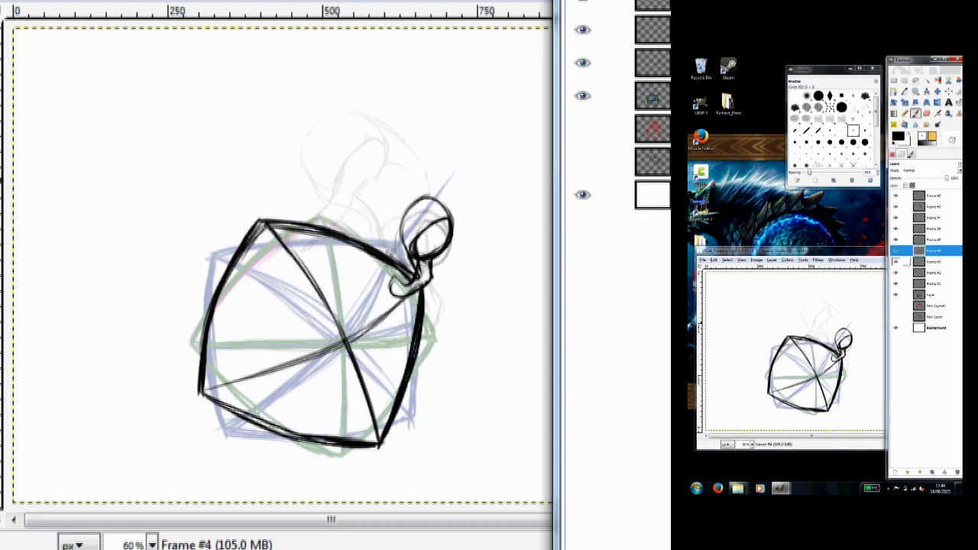
# On the Frame #2 layer, draw the turned wheel's two crossing spokes and thick, slightly curved four-sided outline
pyautogui.click(604, 27)
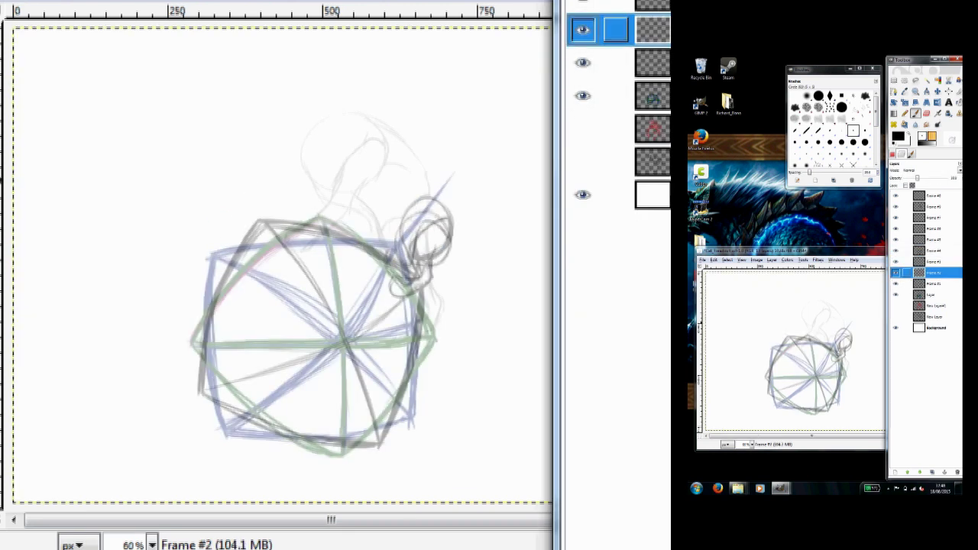
pyautogui.click(40, 280)
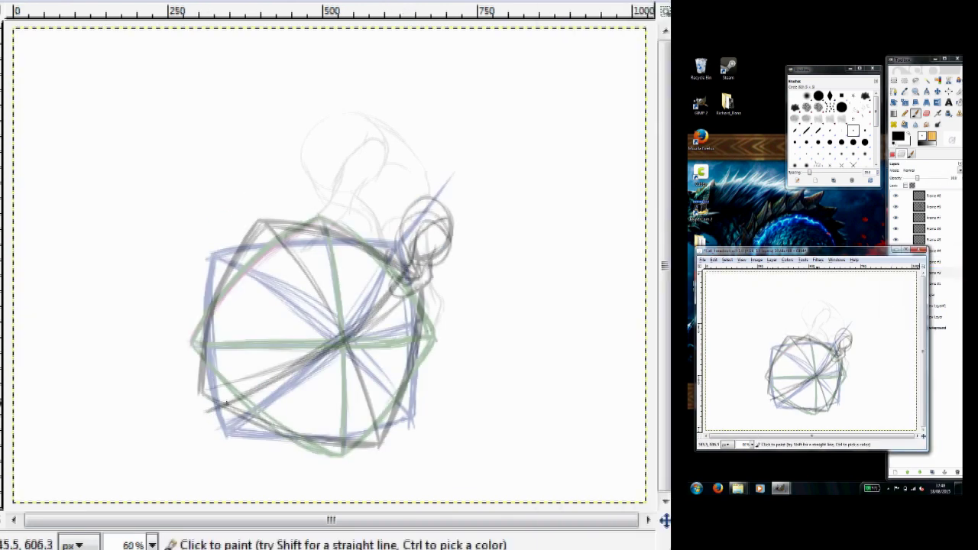
pyautogui.moveTo(671, 275); pyautogui.dragTo(551, 275)
pyautogui.moveTo(413, 260); pyautogui.dragTo(204, 412)
pyautogui.click(232, 235)
pyautogui.moveTo(232, 236); pyautogui.dragTo(348, 359)
pyautogui.moveTo(264, 274); pyautogui.dragTo(368, 382)
pyautogui.moveTo(264, 254)
pyautogui.mouseDown()
pyautogui.moveTo(399, 438)
pyautogui.moveTo(412, 346)
pyautogui.moveTo(398, 443)
pyautogui.mouseUp()
pyautogui.moveTo(233, 229)
pyautogui.mouseDown()
pyautogui.moveTo(211, 314)
pyautogui.moveTo(206, 411)
pyautogui.moveTo(306, 435)
pyautogui.moveTo(399, 442)
pyautogui.mouseUp()
pyautogui.moveTo(417, 256); pyautogui.dragTo(233, 227)
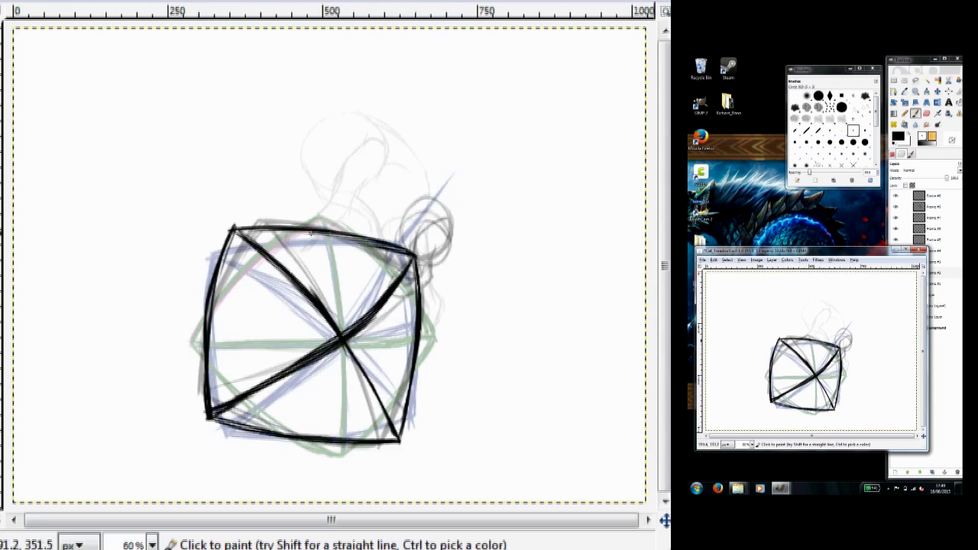
# Draw the in-between wheel rotated slightly past the Frame #4 wheel, with two crossing spokes and a curved outline
pyautogui.click(934, 250)
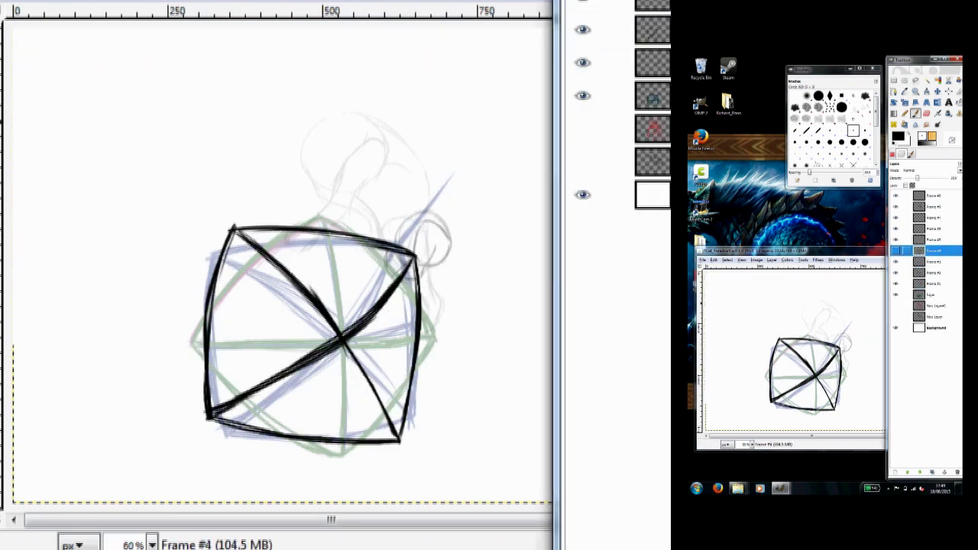
pyautogui.moveTo(278, 212)
pyautogui.mouseDown()
pyautogui.moveTo(364, 388)
pyautogui.moveTo(372, 451)
pyautogui.mouseUp()
pyautogui.moveTo(192, 378)
pyautogui.mouseDown()
pyautogui.moveTo(402, 312)
pyautogui.moveTo(428, 329)
pyautogui.moveTo(372, 451)
pyautogui.mouseUp()
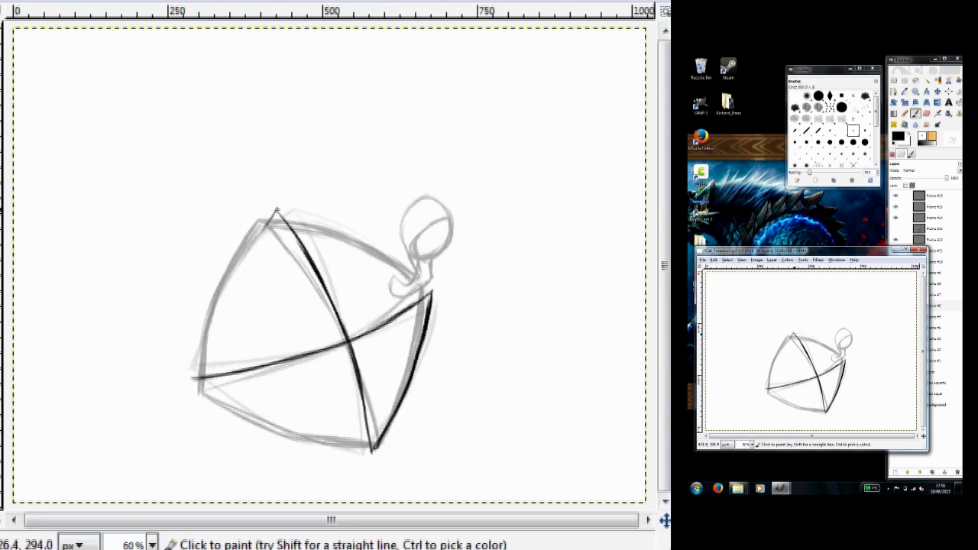
pyautogui.moveTo(275, 213); pyautogui.dragTo(195, 376)
pyautogui.moveTo(428, 287)
pyautogui.mouseDown()
pyautogui.moveTo(277, 211)
pyautogui.moveTo(428, 286)
pyautogui.mouseUp()
pyautogui.moveTo(194, 377)
pyautogui.mouseDown()
pyautogui.moveTo(252, 417)
pyautogui.moveTo(370, 451)
pyautogui.mouseUp()
# Switch the visible reference layers and draw the next in-between wheel, nearly upright, with crossing spokes and a closed outline
pyautogui.click(582, 128)
pyautogui.click(612, 96)
pyautogui.moveTo(312, 212)
pyautogui.mouseDown()
pyautogui.moveTo(334, 257)
pyautogui.moveTo(352, 457)
pyautogui.mouseUp()
pyautogui.moveTo(191, 353)
pyautogui.mouseDown()
pyautogui.moveTo(342, 345)
pyautogui.moveTo(440, 322)
pyautogui.moveTo(351, 454)
pyautogui.mouseUp()
pyautogui.moveTo(309, 213)
pyautogui.mouseDown()
pyautogui.moveTo(222, 299)
pyautogui.moveTo(195, 351)
pyautogui.moveTo(438, 313)
pyautogui.mouseUp()
pyautogui.moveTo(196, 352)
pyautogui.mouseDown()
pyautogui.moveTo(280, 433)
pyautogui.moveTo(352, 454)
pyautogui.mouseUp()
# On the Frame #11 layer, draw the wheel turned just past the upright diamond, with curved spokes and outline
pyautogui.press('pagedown')
pyautogui.moveTo(352, 214); pyautogui.dragTo(308, 457)
pyautogui.moveTo(182, 317)
pyautogui.mouseDown()
pyautogui.moveTo(442, 363)
pyautogui.moveTo(308, 457)
pyautogui.mouseUp()
pyautogui.moveTo(351, 221)
pyautogui.mouseDown()
pyautogui.moveTo(190, 316)
pyautogui.moveTo(188, 331)
pyautogui.moveTo(196, 381)
pyautogui.moveTo(321, 458)
pyautogui.mouseUp()
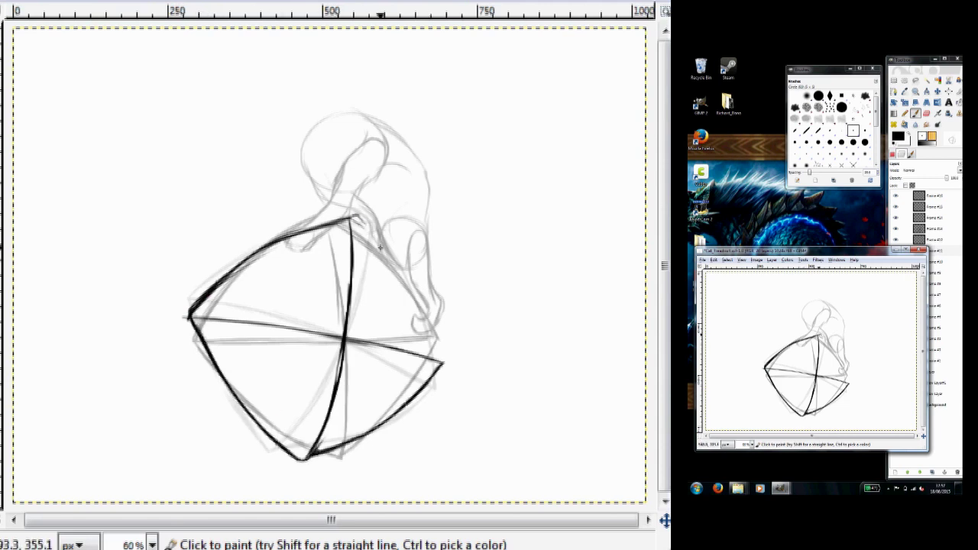
pyautogui.moveTo(352, 217); pyautogui.dragTo(443, 363)
# On the Frame #10 layer, draw the in-between wheel's crossing spokes and outline between the Frame #9 and Frame #11 positions
pyautogui.press('pagedown')
pyautogui.moveTo(342, 222); pyautogui.dragTo(339, 416)
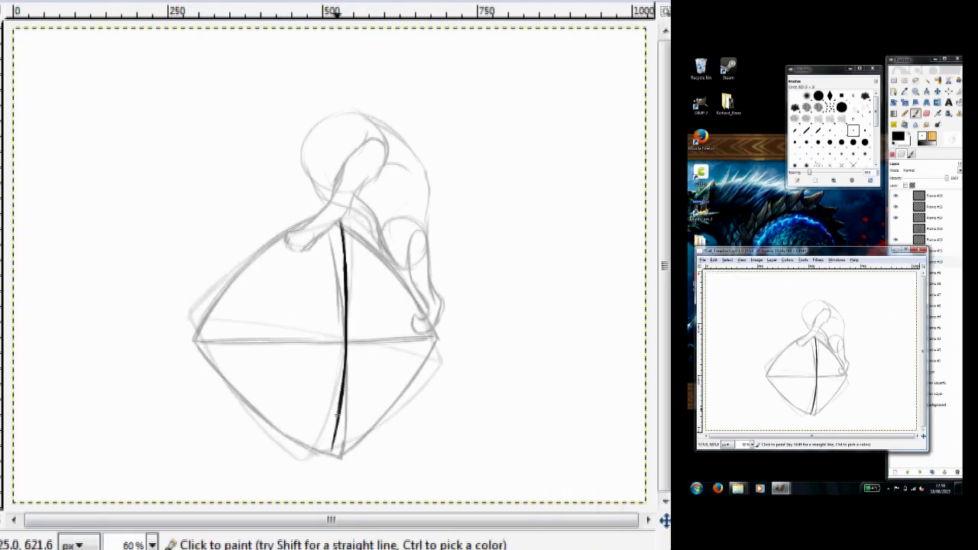
pyautogui.moveTo(190, 329)
pyautogui.mouseDown()
pyautogui.moveTo(446, 348)
pyautogui.moveTo(325, 459)
pyautogui.mouseUp()
pyautogui.moveTo(341, 219)
pyautogui.mouseDown()
pyautogui.moveTo(259, 246)
pyautogui.moveTo(188, 327)
pyautogui.moveTo(443, 349)
pyautogui.mouseUp()
pyautogui.moveTo(189, 329); pyautogui.dragTo(321, 458)
pyautogui.moveTo(237, 393); pyautogui.dragTo(326, 460)
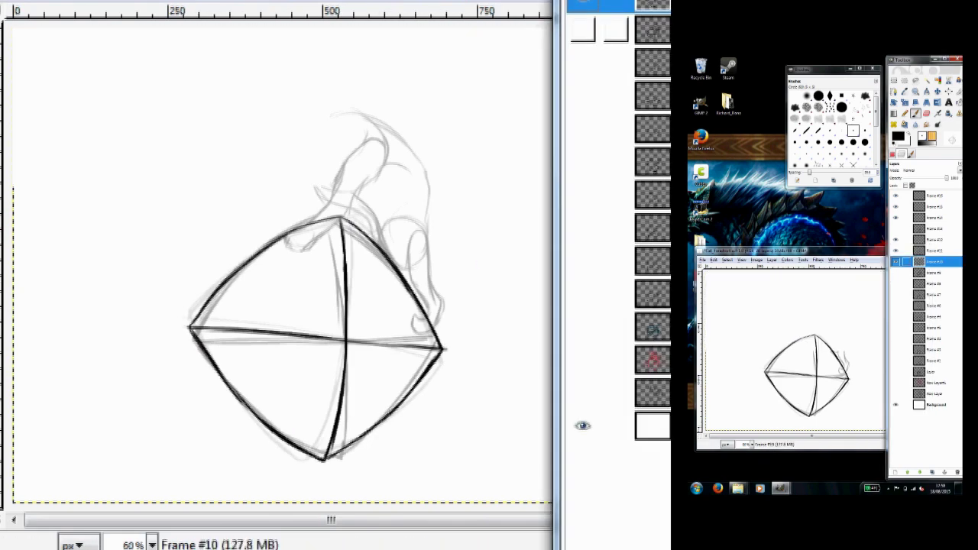
# On the Frame #12 layer, draw the wheel rotated further than Frame #11, with crossing spokes and a curved outline
pyautogui.press('pageup')
pyautogui.moveTo(352, 218)
pyautogui.mouseDown()
pyautogui.moveTo(327, 421)
pyautogui.moveTo(287, 458)
pyautogui.mouseUp()
pyautogui.moveTo(187, 308)
pyautogui.mouseDown()
pyautogui.moveTo(441, 375)
pyautogui.moveTo(289, 457)
pyautogui.mouseUp()
pyautogui.moveTo(365, 218)
pyautogui.mouseDown()
pyautogui.moveTo(246, 246)
pyautogui.moveTo(188, 307)
pyautogui.moveTo(440, 370)
pyautogui.mouseUp()
pyautogui.moveTo(188, 307); pyautogui.dragTo(257, 425)
pyautogui.moveTo(231, 391); pyautogui.dragTo(287, 458)
# Show the Background and Frame #1 for reference and draw the in-between wheel leading back to Frame #1, with spokes and outline
pyautogui.click(585, 425)
pyautogui.click(583, 290)
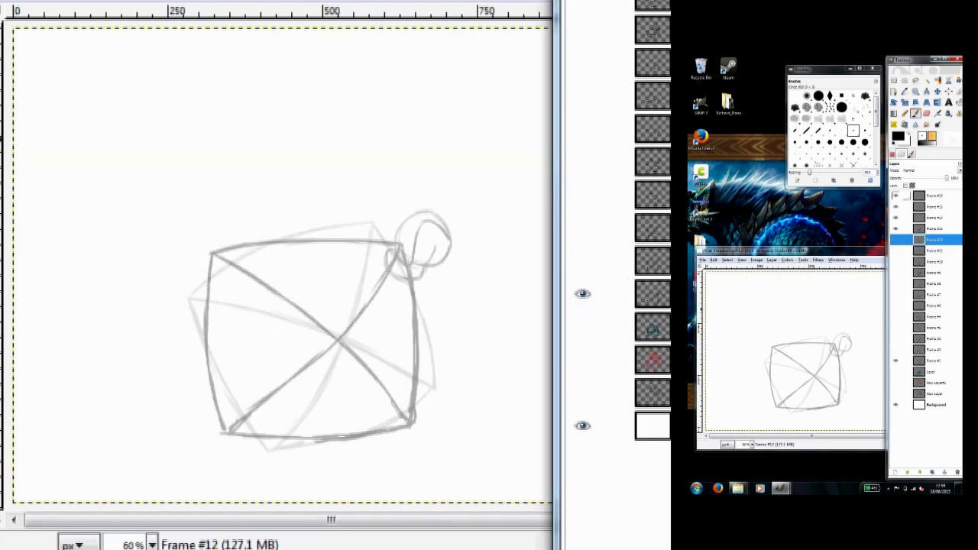
pyautogui.moveTo(386, 230); pyautogui.dragTo(246, 443)
pyautogui.moveTo(195, 274)
pyautogui.mouseDown()
pyautogui.moveTo(337, 339)
pyautogui.moveTo(426, 410)
pyautogui.mouseUp()
pyautogui.moveTo(388, 228); pyautogui.dragTo(427, 410)
pyautogui.moveTo(197, 274); pyautogui.dragTo(244, 445)
pyautogui.moveTo(387, 229); pyautogui.dragTo(197, 274)
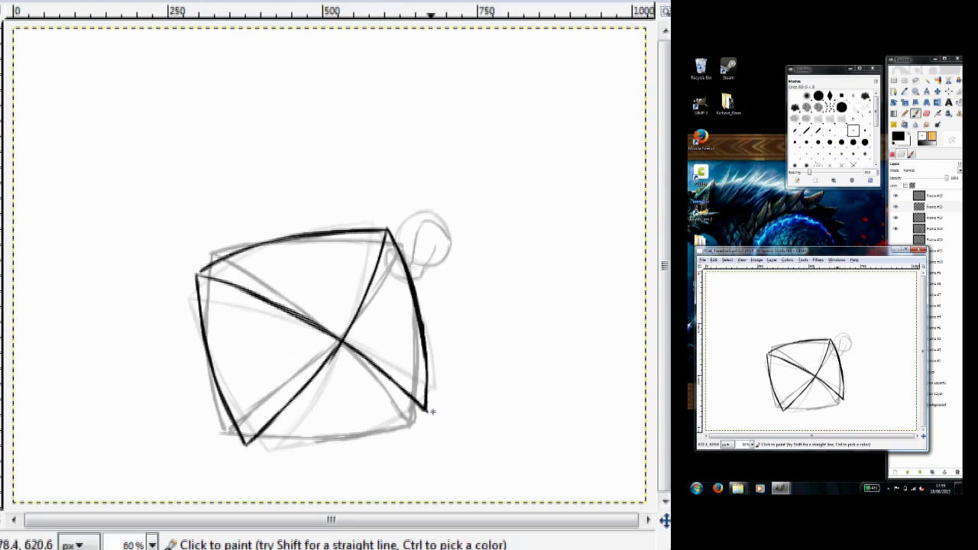
pyautogui.moveTo(426, 411); pyautogui.dragTo(246, 443)
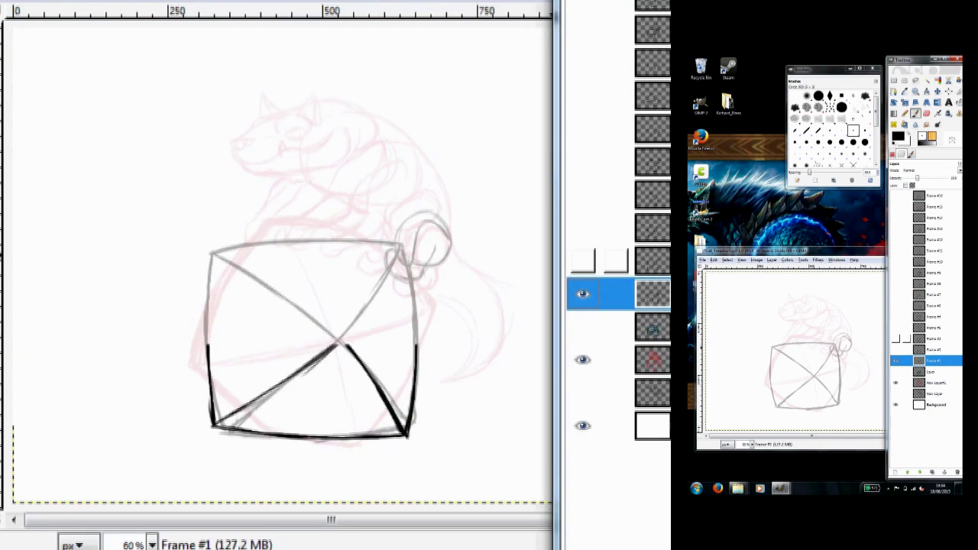
# On the thick-lined wheel frame before Frame #4, sketch the hip circle, both hind legs with paws, the ribcage circle and arched back
pyautogui.click(652, 227)
pyautogui.click(583, 95)
pyautogui.click(896, 317)
pyautogui.click(934, 316)
pyautogui.moveTo(424, 206); pyautogui.dragTo(438, 210)
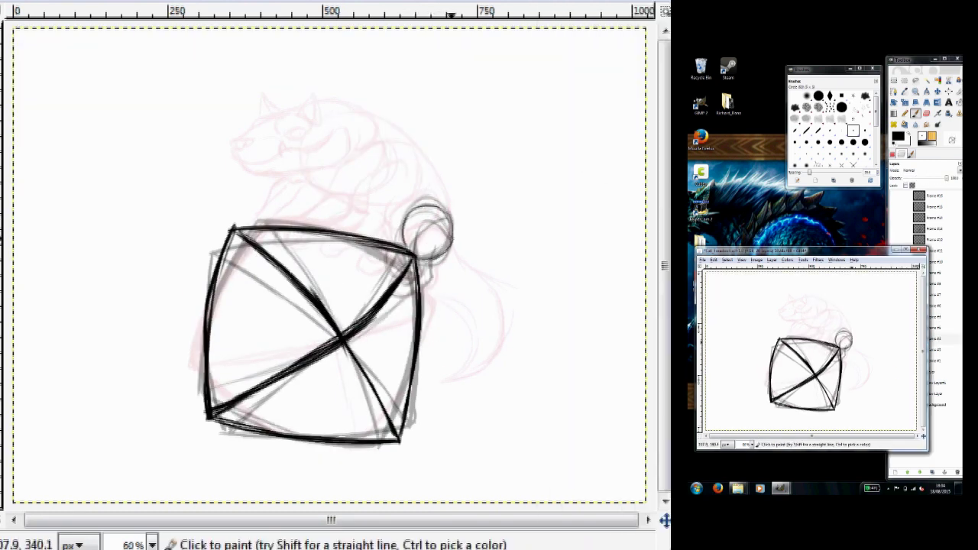
pyautogui.moveTo(412, 266); pyautogui.dragTo(398, 279)
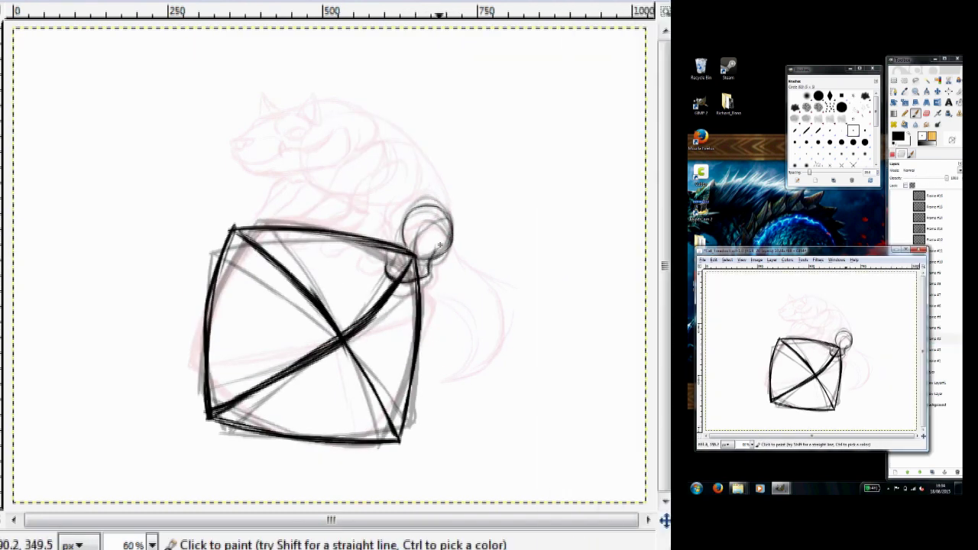
pyautogui.moveTo(449, 228); pyautogui.dragTo(415, 231)
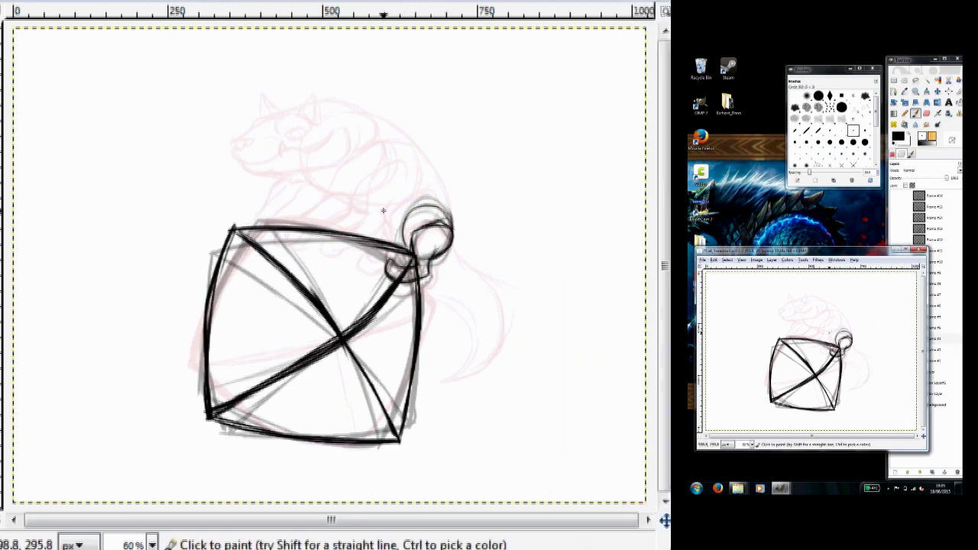
pyautogui.moveTo(327, 185)
pyautogui.mouseDown()
pyautogui.moveTo(364, 134)
pyautogui.moveTo(420, 140)
pyautogui.moveTo(356, 102)
pyautogui.moveTo(425, 175)
pyautogui.mouseUp()
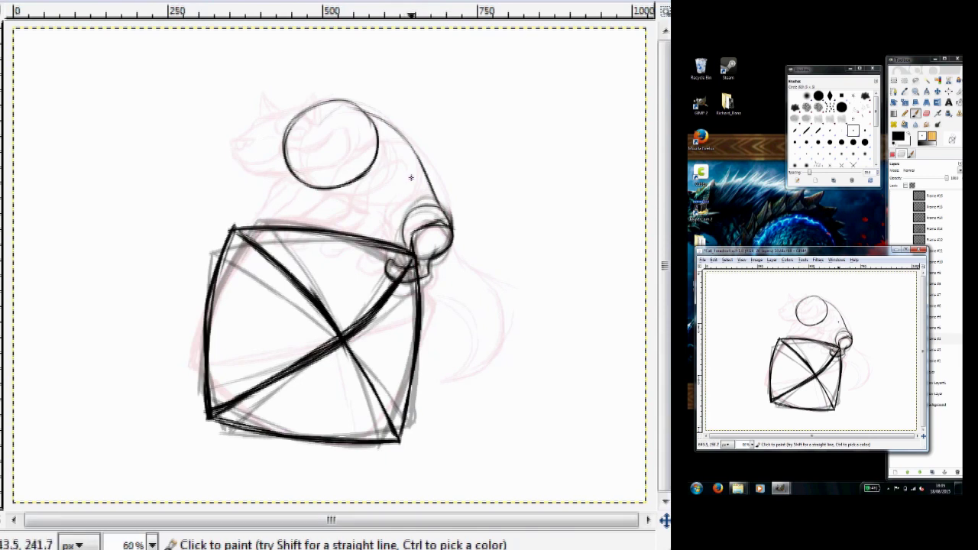
pyautogui.moveTo(357, 257); pyautogui.dragTo(382, 244)
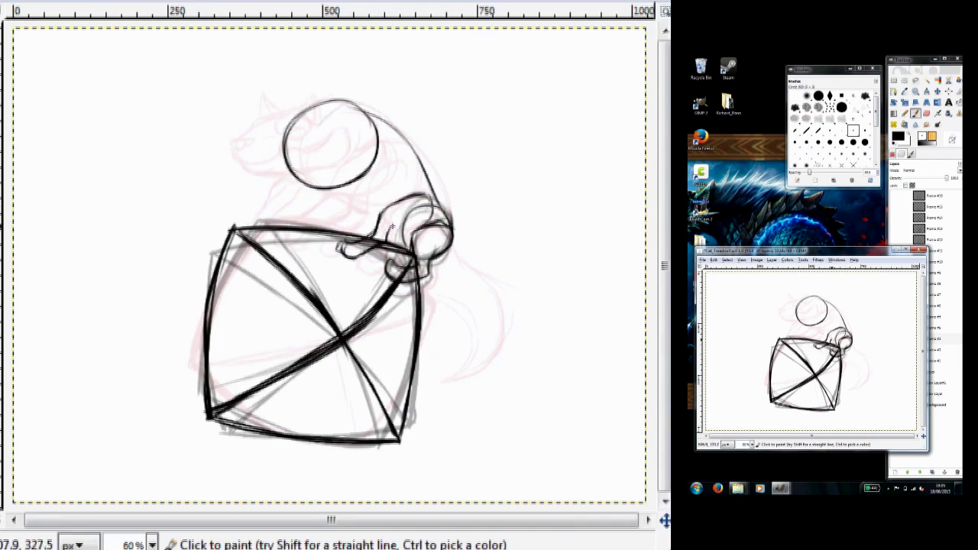
# Sketch the creature's bent front legs and the lines running down from the ribcage to the wheel, erasing overlapping strokes
pyautogui.moveTo(385, 143)
pyautogui.mouseDown()
pyautogui.moveTo(348, 160)
pyautogui.moveTo(356, 189)
pyautogui.moveTo(366, 172)
pyautogui.moveTo(332, 196)
pyautogui.moveTo(341, 202)
pyautogui.mouseUp()
pyautogui.moveTo(388, 159); pyautogui.dragTo(373, 197)
pyautogui.hotkey('shift', 'e')
pyautogui.moveTo(325, 178)
pyautogui.mouseDown()
pyautogui.moveTo(314, 200)
pyautogui.moveTo(364, 181)
pyautogui.moveTo(339, 215)
pyautogui.moveTo(353, 145)
pyautogui.mouseUp()
pyautogui.press('p')
pyautogui.hotkey('shift', 'e')
pyautogui.moveTo(356, 203); pyautogui.dragTo(375, 194)
pyautogui.press('p')
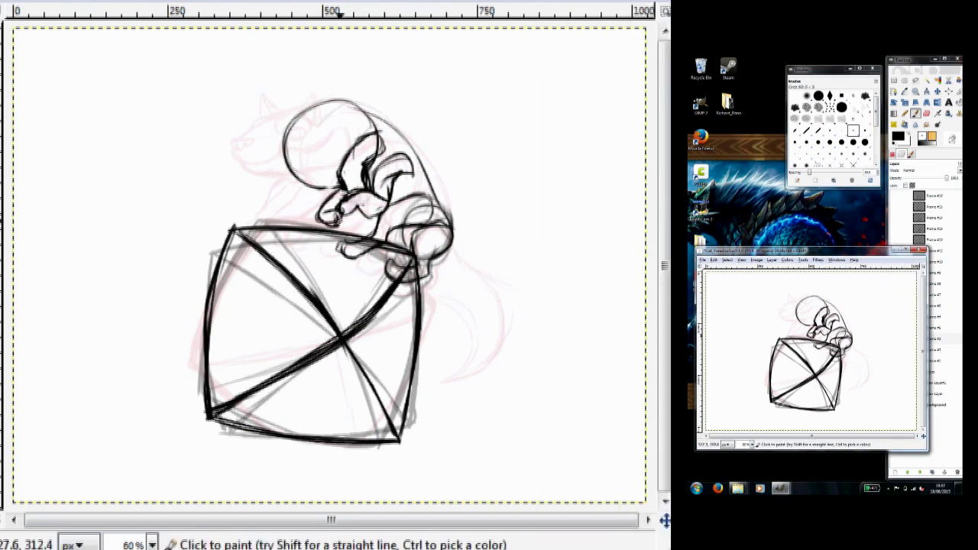
pyautogui.moveTo(282, 176)
pyautogui.mouseDown()
pyautogui.moveTo(292, 213)
pyautogui.moveTo(319, 211)
pyautogui.mouseUp()
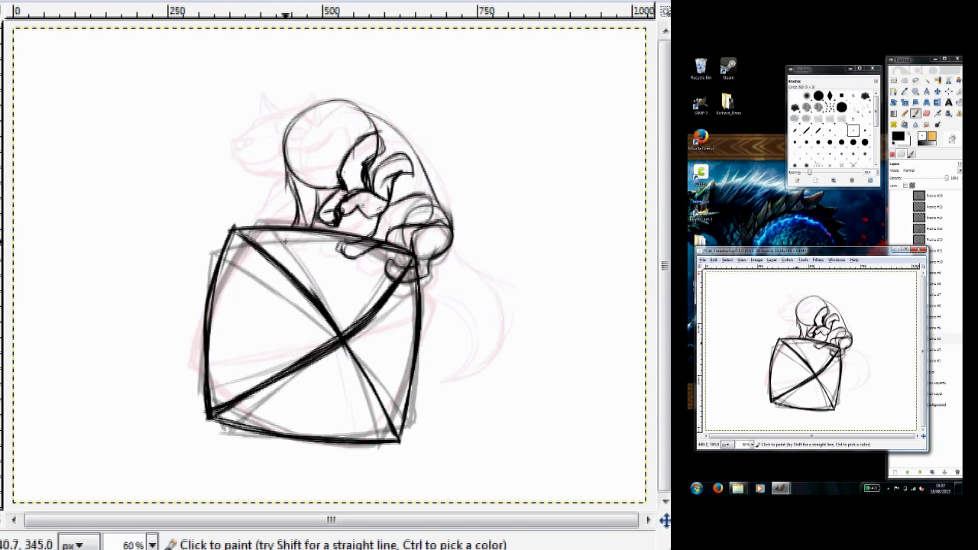
# On the Frame #4 layer, sketch the far hind leg and both bent front legs with their paws above the wheel
pyautogui.click(653, 161)
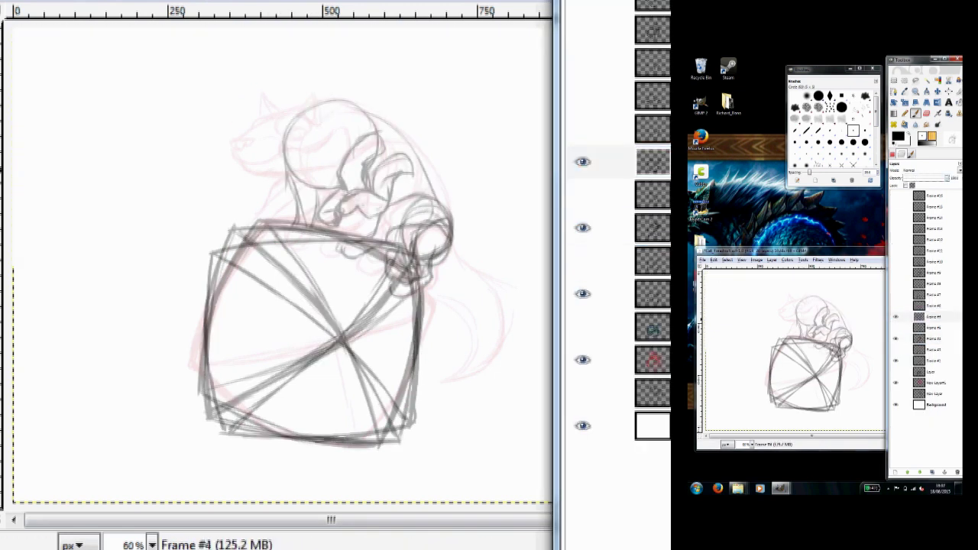
pyautogui.moveTo(417, 187)
pyautogui.mouseDown()
pyautogui.moveTo(352, 267)
pyautogui.moveTo(441, 184)
pyautogui.moveTo(444, 214)
pyautogui.mouseUp()
pyautogui.moveTo(400, 160)
pyautogui.mouseDown()
pyautogui.moveTo(308, 229)
pyautogui.moveTo(357, 158)
pyautogui.moveTo(350, 145)
pyautogui.moveTo(365, 174)
pyautogui.mouseUp()
pyautogui.moveTo(382, 142)
pyautogui.mouseDown()
pyautogui.moveTo(344, 181)
pyautogui.moveTo(299, 198)
pyautogui.moveTo(324, 194)
pyautogui.mouseUp()
# On the Frame #7 layer, sketch the ribcage circle and a forward-reaching front leg with its paw on the wheel's edge
pyautogui.click(615, 161)
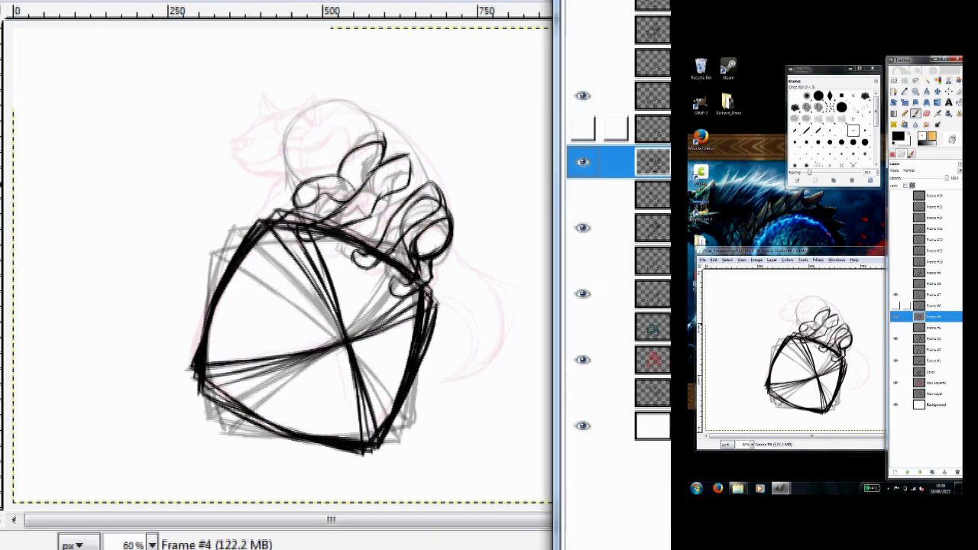
pyautogui.click(616, 95)
pyautogui.click(616, 29)
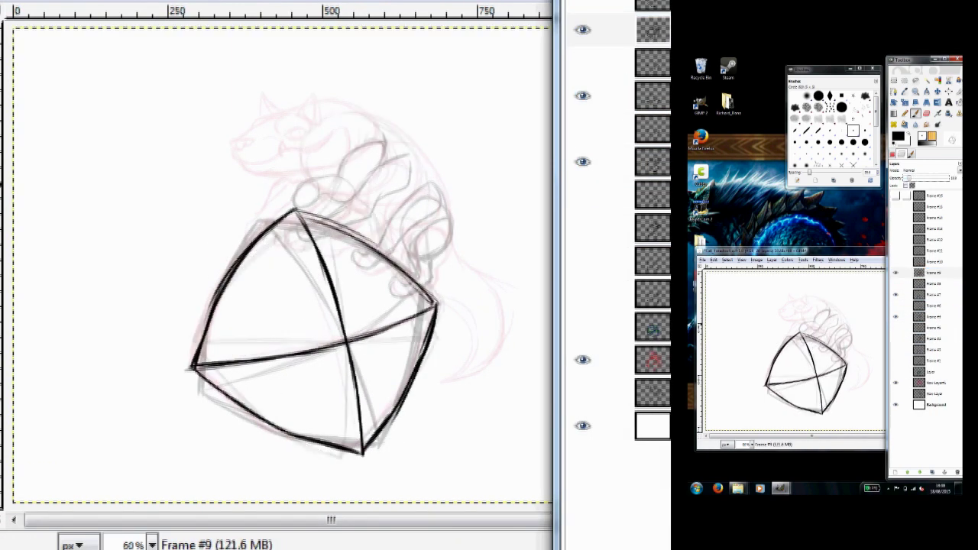
pyautogui.click(616, 95)
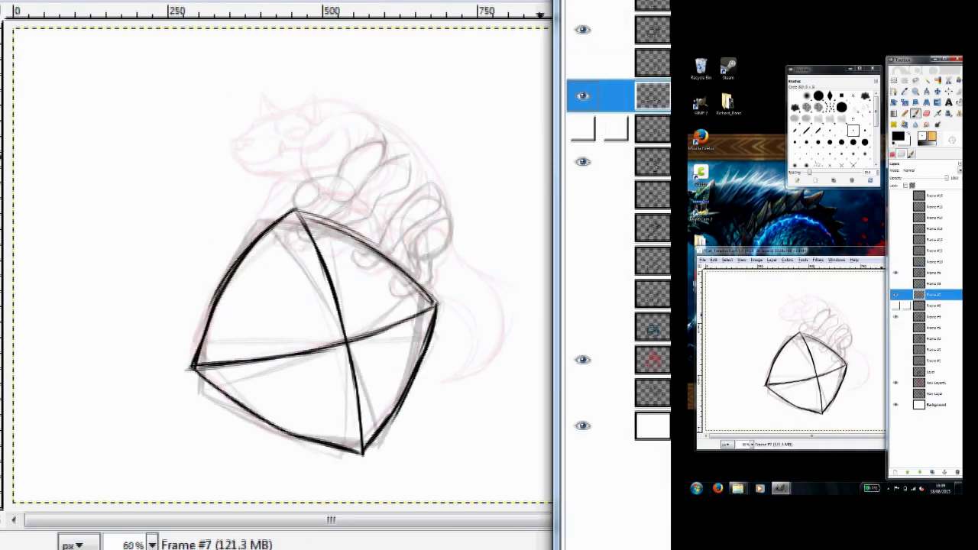
pyautogui.moveTo(350, 121)
pyautogui.mouseDown()
pyautogui.moveTo(347, 203)
pyautogui.moveTo(281, 206)
pyautogui.moveTo(374, 155)
pyautogui.mouseUp()
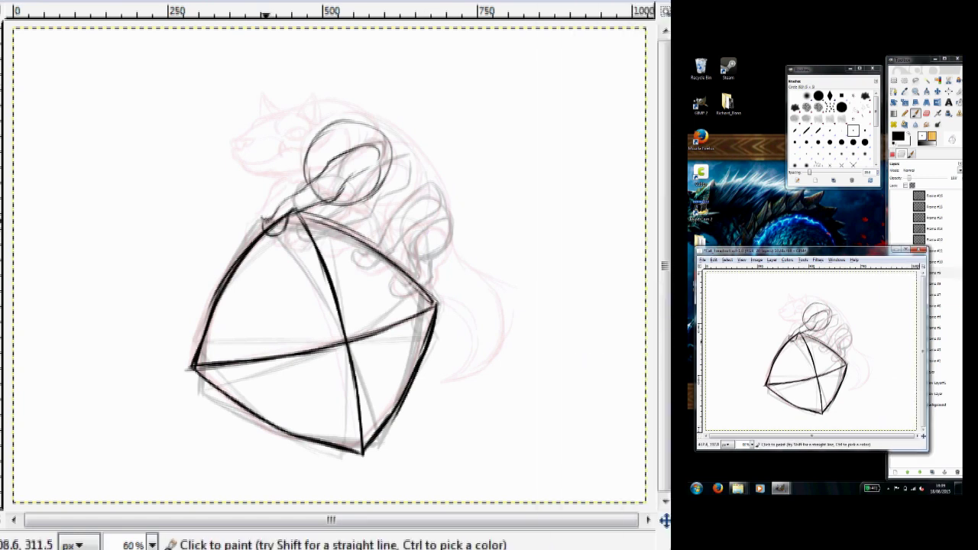
# Add the hip circle, both hind legs with paws and the second front leg to the Frame #7 pose
pyautogui.click(616, 95)
pyautogui.click(429, 221)
pyautogui.moveTo(419, 208)
pyautogui.mouseDown()
pyautogui.moveTo(398, 232)
pyautogui.moveTo(444, 235)
pyautogui.moveTo(418, 247)
pyautogui.moveTo(422, 299)
pyautogui.mouseUp()
pyautogui.moveTo(438, 201)
pyautogui.mouseDown()
pyautogui.moveTo(404, 254)
pyautogui.moveTo(411, 267)
pyautogui.moveTo(375, 278)
pyautogui.mouseUp()
pyautogui.moveTo(394, 169)
pyautogui.mouseDown()
pyautogui.moveTo(396, 157)
pyautogui.moveTo(404, 172)
pyautogui.moveTo(329, 260)
pyautogui.moveTo(341, 233)
pyautogui.moveTo(274, 166)
pyautogui.mouseUp()
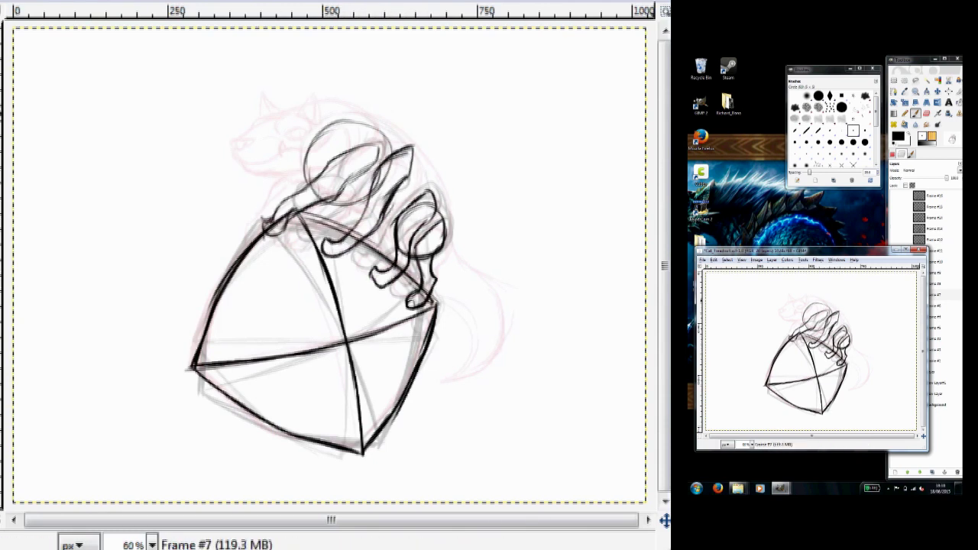
# Clean up and redraw Frame #7's near hind leg so its paw rests near the wheel's corner
pyautogui.click(604, 94)
pyautogui.moveTo(439, 218)
pyautogui.mouseDown()
pyautogui.moveTo(424, 263)
pyautogui.moveTo(434, 283)
pyautogui.moveTo(416, 302)
pyautogui.mouseUp()
pyautogui.hotkey('shift', 'e')
pyautogui.press('p')
pyautogui.moveTo(444, 224); pyautogui.dragTo(428, 298)
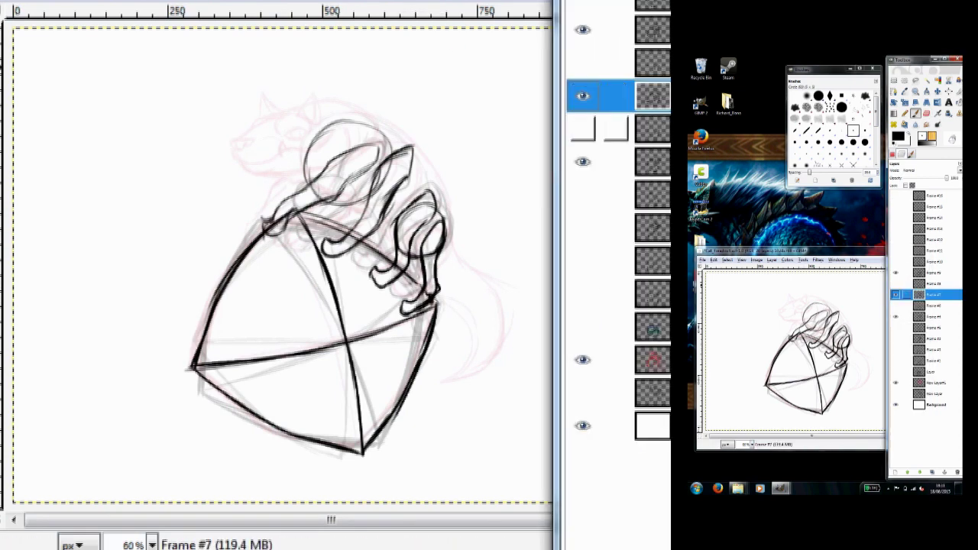
# On the Frame #9 layer, darken the reaching front leg and add the far front leg, far hind leg and a small curled shape under the ribcage
pyautogui.click(583, 29)
pyautogui.click(615, 29)
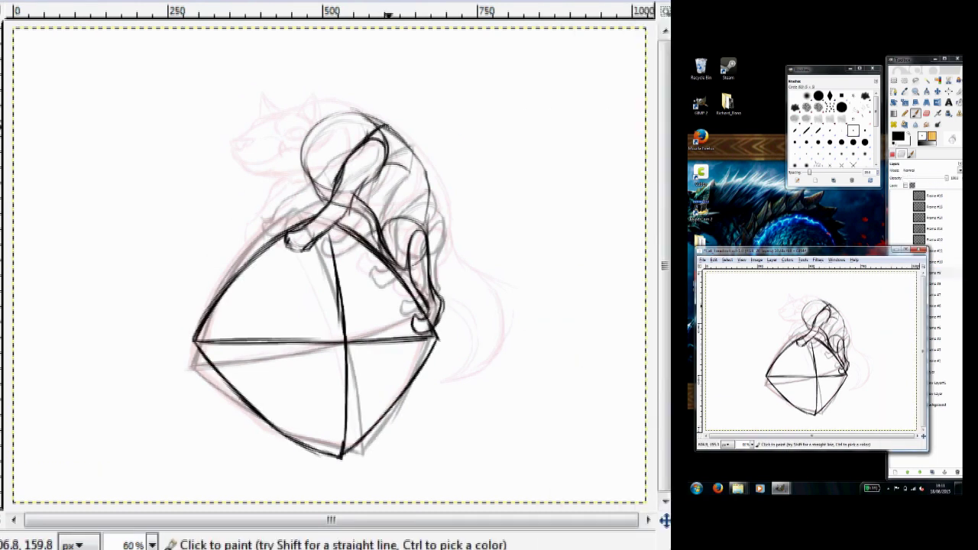
pyautogui.moveTo(353, 199); pyautogui.dragTo(290, 244)
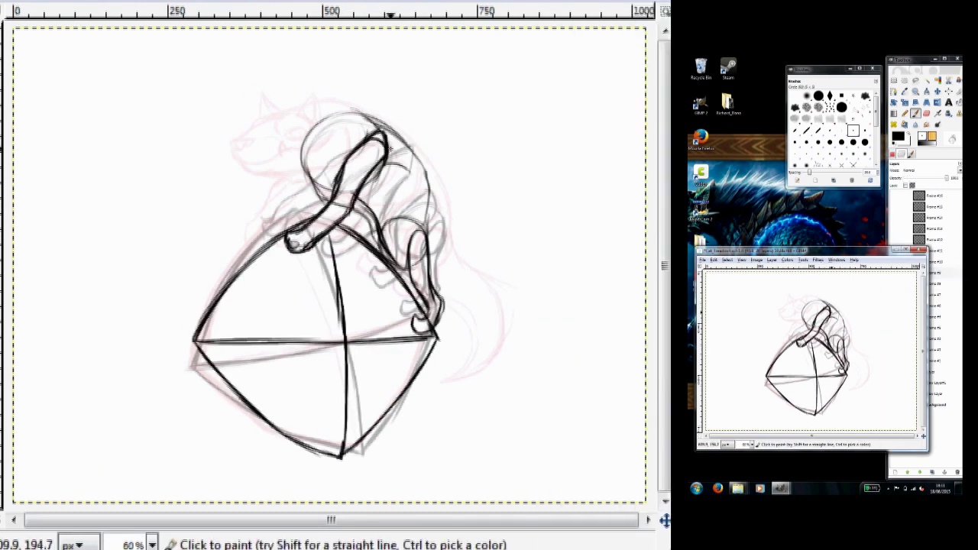
pyautogui.moveTo(390, 157); pyautogui.dragTo(355, 252)
pyautogui.moveTo(382, 205); pyautogui.dragTo(386, 244)
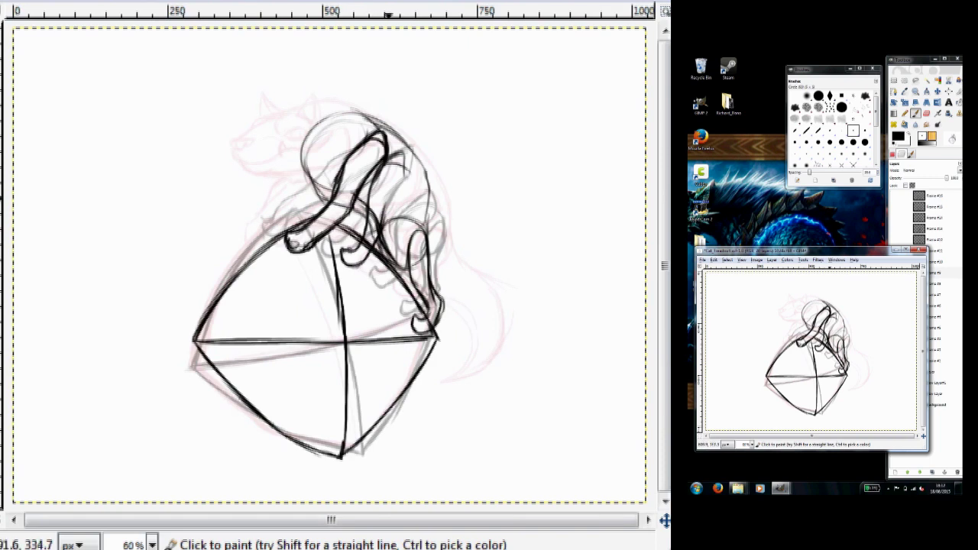
pyautogui.moveTo(399, 207)
pyautogui.mouseDown()
pyautogui.moveTo(420, 233)
pyautogui.moveTo(397, 247)
pyautogui.moveTo(410, 235)
pyautogui.moveTo(385, 284)
pyautogui.moveTo(405, 238)
pyautogui.moveTo(401, 293)
pyautogui.mouseUp()
pyautogui.moveTo(300, 207); pyautogui.dragTo(327, 211)
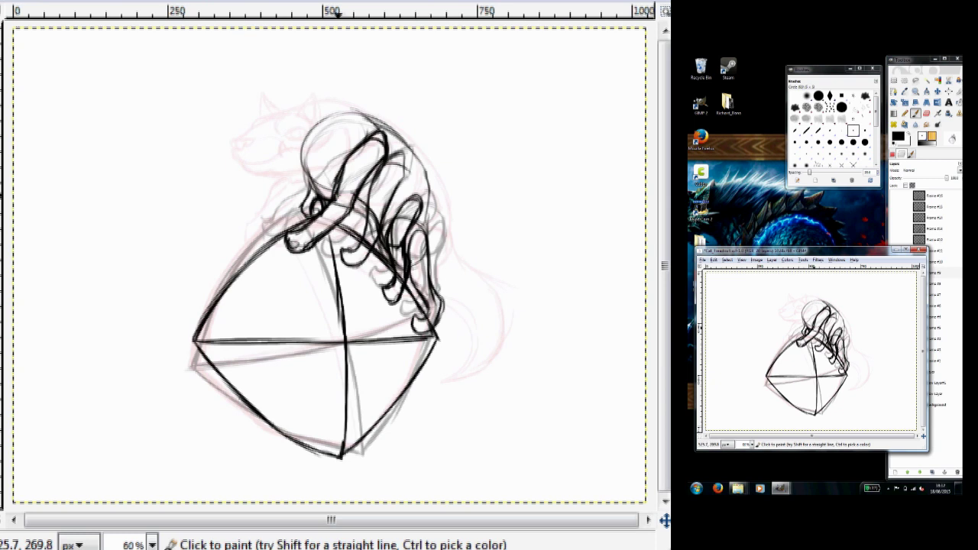
# On the Frame #11 layer, sketch the creature's hips, hind legs, ribcage circle, arched back and front legs over the wheel
pyautogui.click(582, 29)
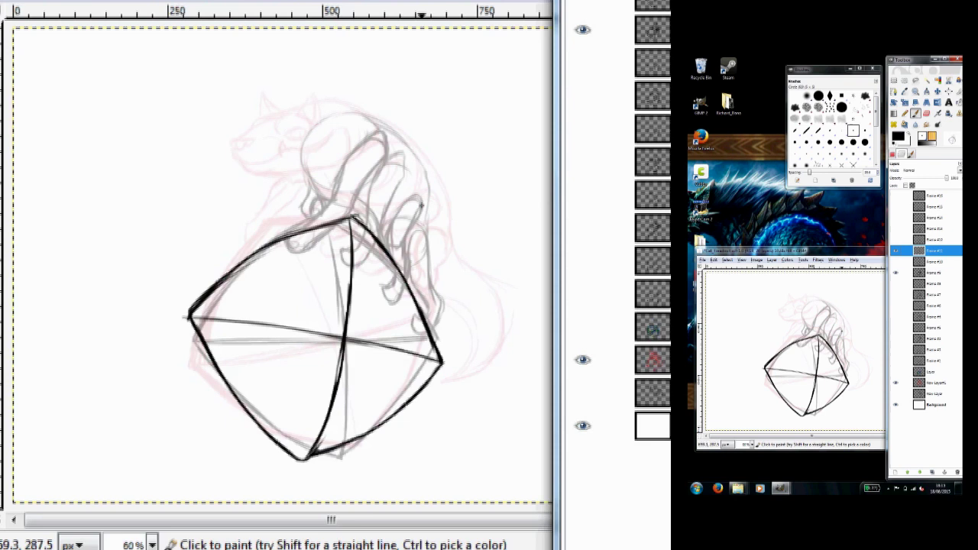
pyautogui.click(446, 213)
pyautogui.moveTo(446, 214); pyautogui.dragTo(439, 224)
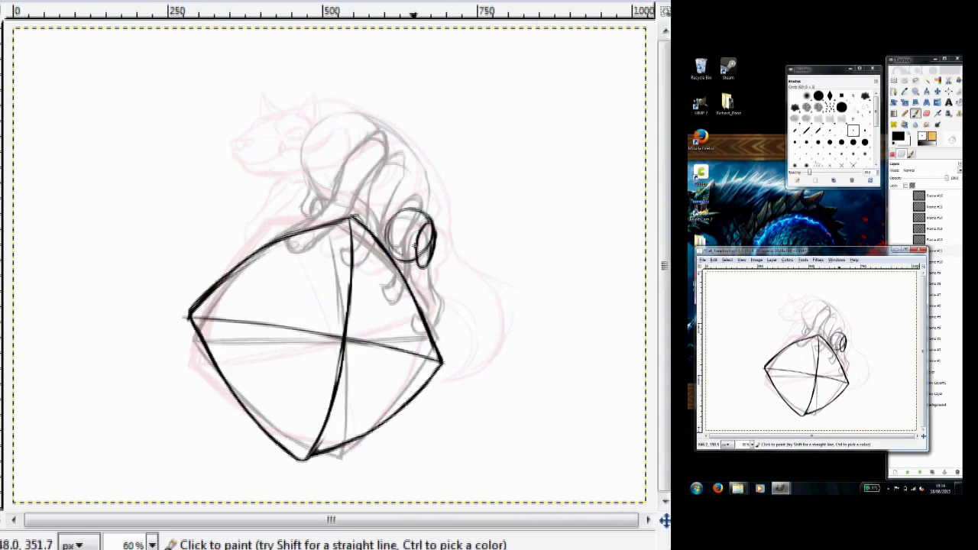
pyautogui.moveTo(346, 244)
pyautogui.mouseDown()
pyautogui.moveTo(363, 133)
pyautogui.moveTo(336, 234)
pyautogui.moveTo(392, 105)
pyautogui.moveTo(425, 229)
pyautogui.moveTo(424, 203)
pyautogui.moveTo(411, 305)
pyautogui.mouseUp()
pyautogui.moveTo(433, 270); pyautogui.dragTo(429, 304)
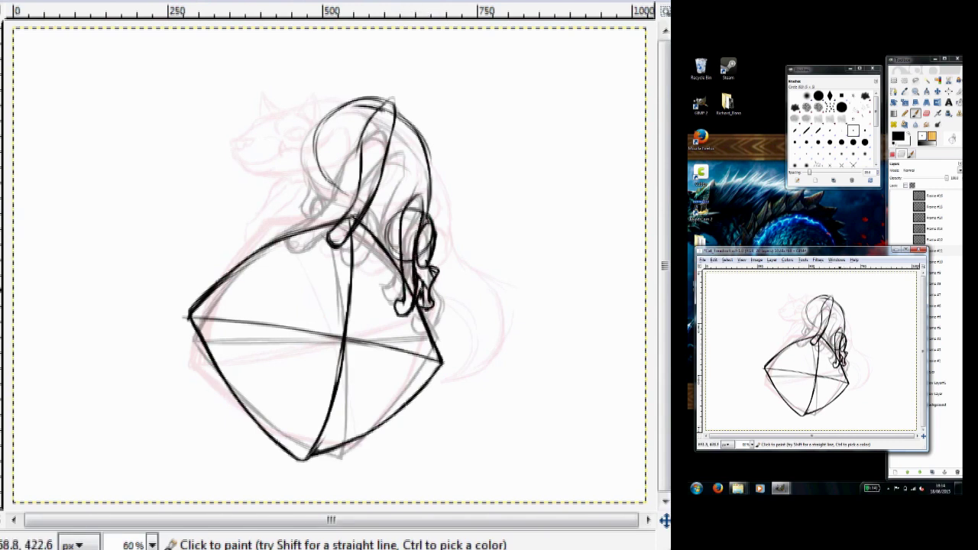
pyautogui.moveTo(398, 156)
pyautogui.mouseDown()
pyautogui.moveTo(375, 253)
pyautogui.moveTo(363, 148)
pyautogui.mouseUp()
pyautogui.moveTo(320, 186); pyautogui.dragTo(300, 210)
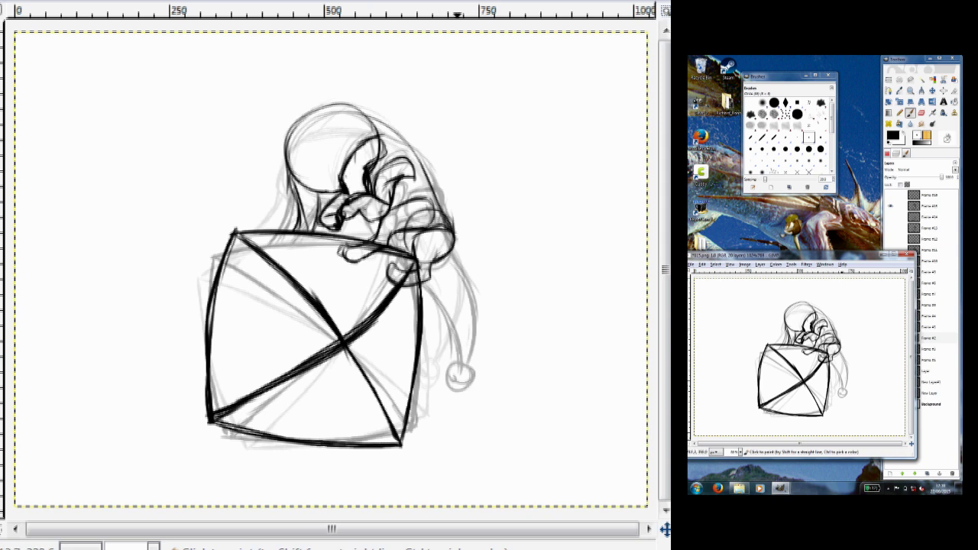
# Sketch hanging ball-tipped tails from the hips on Frame #3 and Frame #5, spacing each from the previous frame's tail
pyautogui.moveTo(457, 243)
pyautogui.mouseDown()
pyautogui.moveTo(481, 324)
pyautogui.moveTo(463, 314)
pyautogui.moveTo(470, 352)
pyautogui.mouseUp()
pyautogui.moveTo(462, 260)
pyautogui.mouseDown()
pyautogui.moveTo(486, 369)
pyautogui.moveTo(486, 357)
pyautogui.mouseUp()
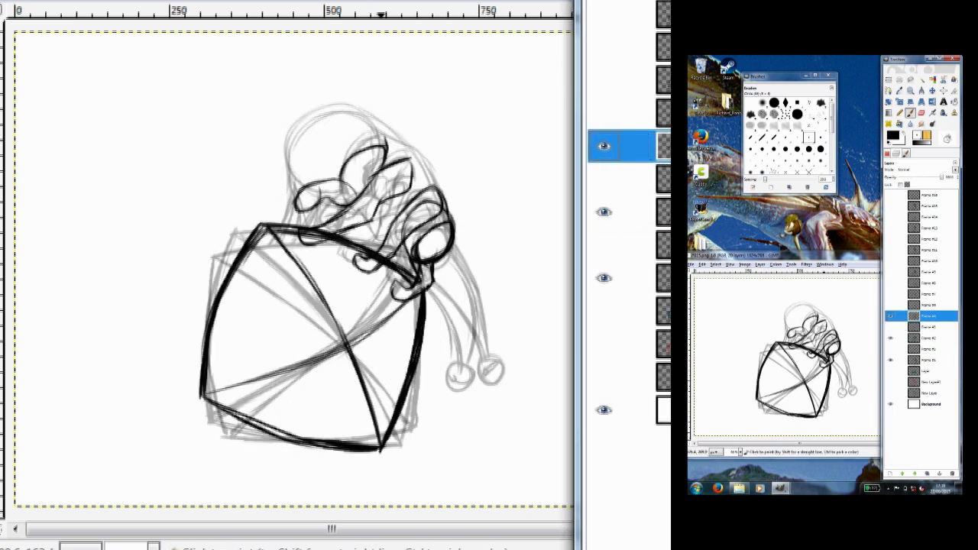
pyautogui.moveTo(453, 243); pyautogui.dragTo(496, 324)
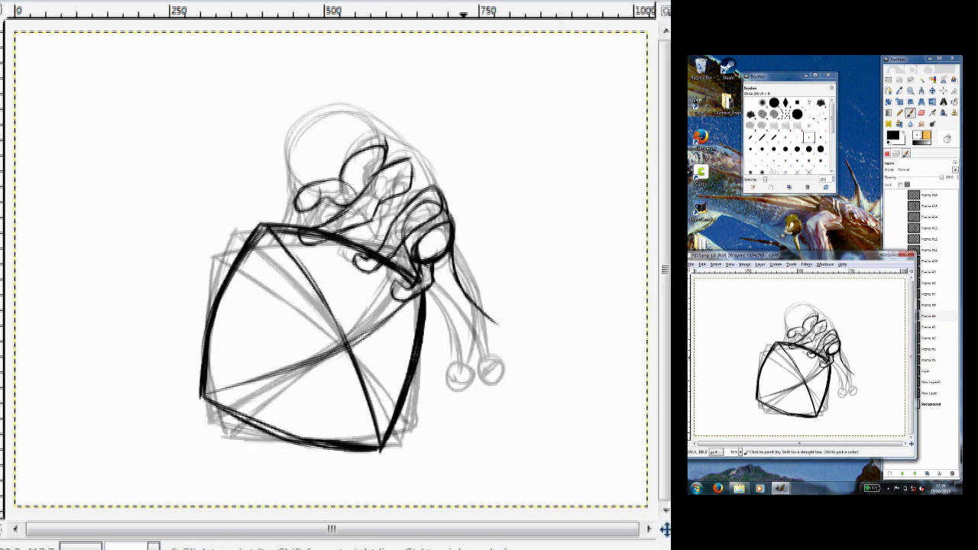
pyautogui.moveTo(420, 283); pyautogui.dragTo(489, 344)
pyautogui.moveTo(451, 252)
pyautogui.mouseDown()
pyautogui.moveTo(508, 365)
pyautogui.moveTo(506, 350)
pyautogui.mouseUp()
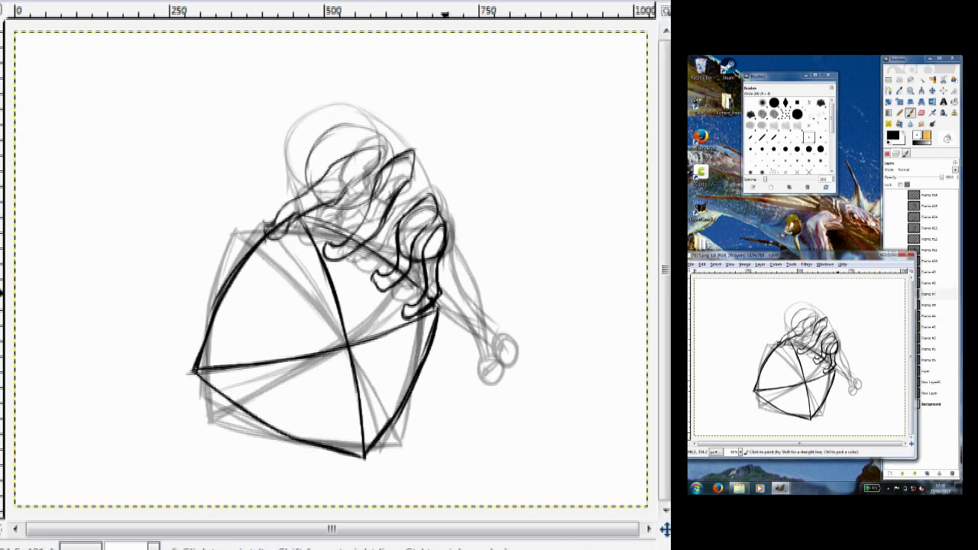
# Add the tails to the Frame #7 and Frame #11 poses, continuing the swing from the hips
pyautogui.moveTo(474, 343); pyautogui.dragTo(442, 220)
pyautogui.moveTo(448, 298)
pyautogui.mouseDown()
pyautogui.moveTo(477, 350)
pyautogui.moveTo(493, 344)
pyautogui.mouseUp()
pyautogui.moveTo(440, 299)
pyautogui.mouseDown()
pyautogui.moveTo(457, 344)
pyautogui.moveTo(474, 356)
pyautogui.mouseUp()
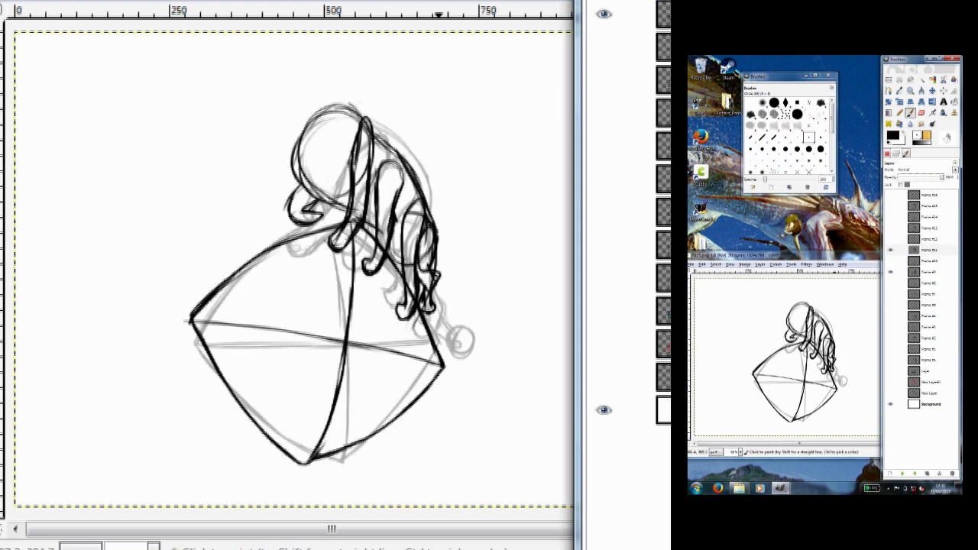
pyautogui.moveTo(436, 317); pyautogui.dragTo(432, 360)
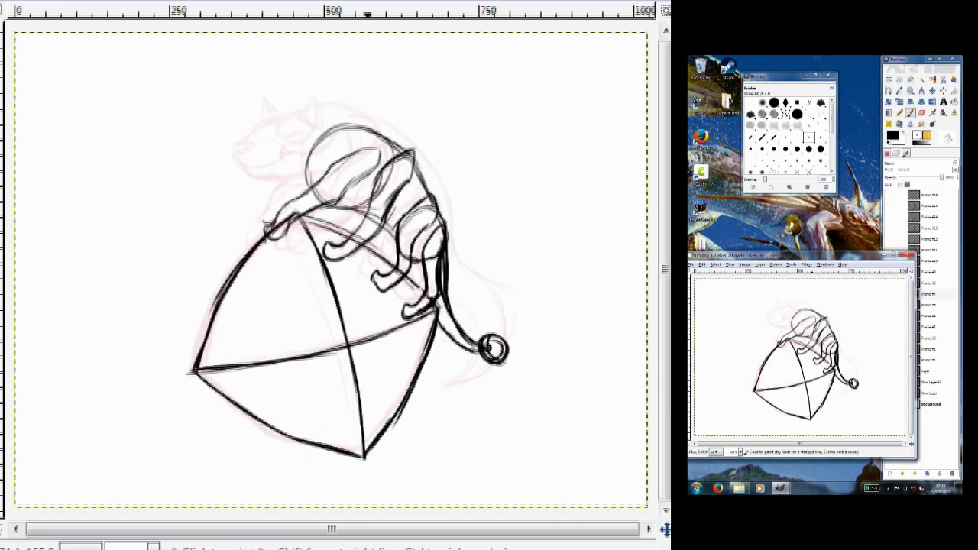
# Sketch Frame #7's head in front of the ribcage, with a long muzzle, pointed ears, brow, mouth and cheek lines
pyautogui.moveTo(373, 126); pyautogui.dragTo(262, 160)
pyautogui.moveTo(347, 153); pyautogui.dragTo(277, 191)
pyautogui.moveTo(288, 107)
pyautogui.mouseDown()
pyautogui.moveTo(357, 158)
pyautogui.moveTo(303, 115)
pyautogui.mouseUp()
pyautogui.moveTo(334, 146); pyautogui.dragTo(285, 104)
pyautogui.moveTo(312, 136); pyautogui.dragTo(344, 144)
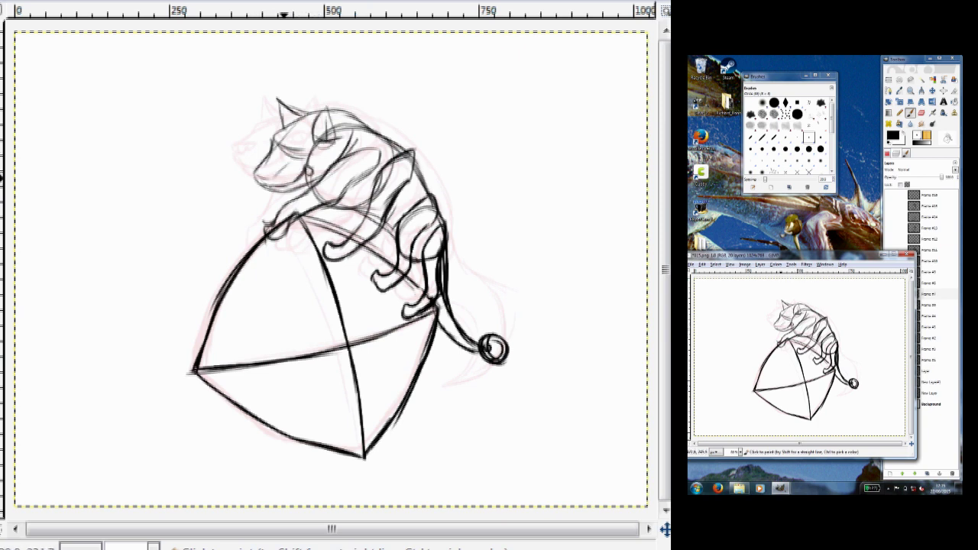
pyautogui.moveTo(313, 144); pyautogui.dragTo(277, 165)
pyautogui.moveTo(280, 131)
pyautogui.mouseDown()
pyautogui.moveTo(303, 114)
pyautogui.moveTo(339, 130)
pyautogui.mouseUp()
pyautogui.moveTo(293, 151); pyautogui.dragTo(317, 163)
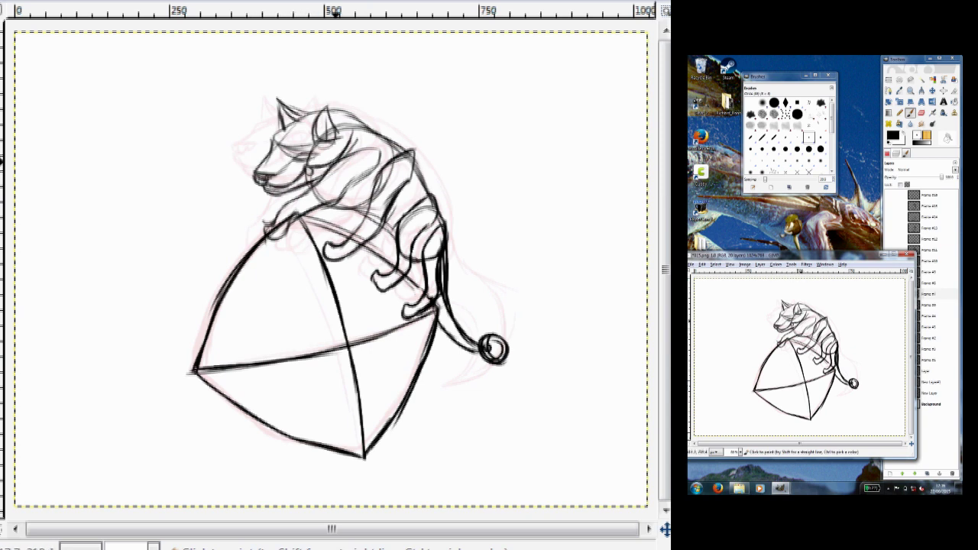
# Add the mane, shoulder and flank contours to Frame #7 and shade the far leg beneath the chest
pyautogui.moveTo(295, 111)
pyautogui.mouseDown()
pyautogui.moveTo(411, 153)
pyautogui.moveTo(427, 193)
pyautogui.mouseUp()
pyautogui.moveTo(371, 173); pyautogui.dragTo(341, 196)
pyautogui.moveTo(397, 196); pyautogui.dragTo(412, 206)
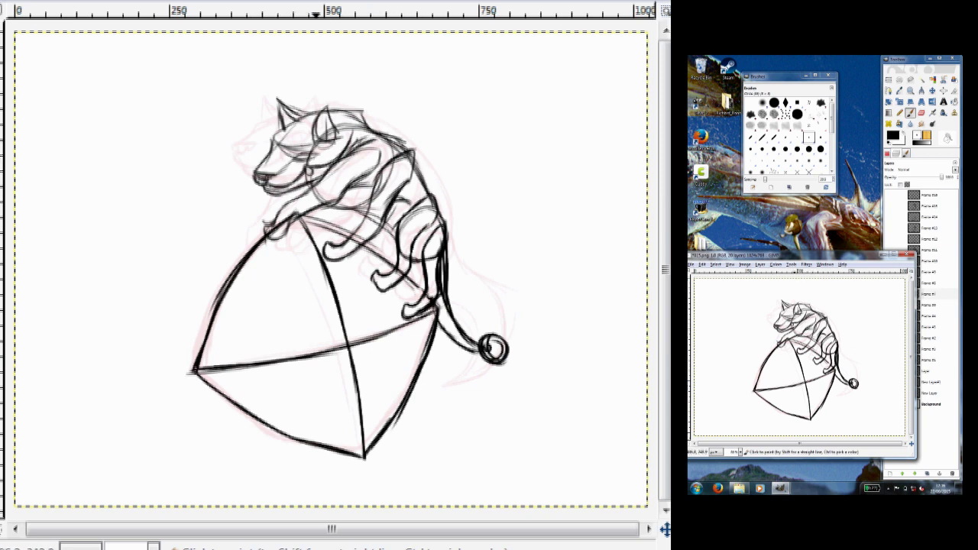
pyautogui.moveTo(347, 209); pyautogui.dragTo(326, 226)
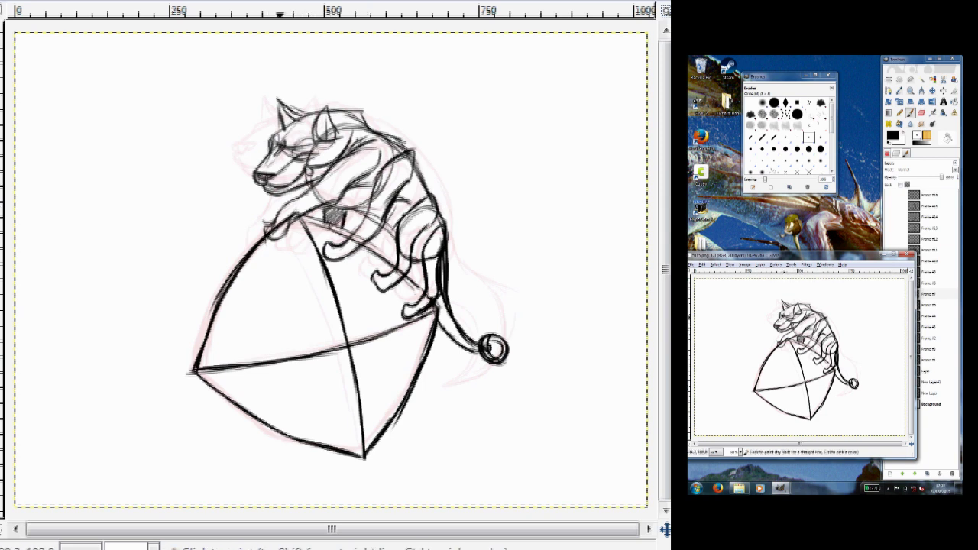
pyautogui.hotkey('shift', 'e')
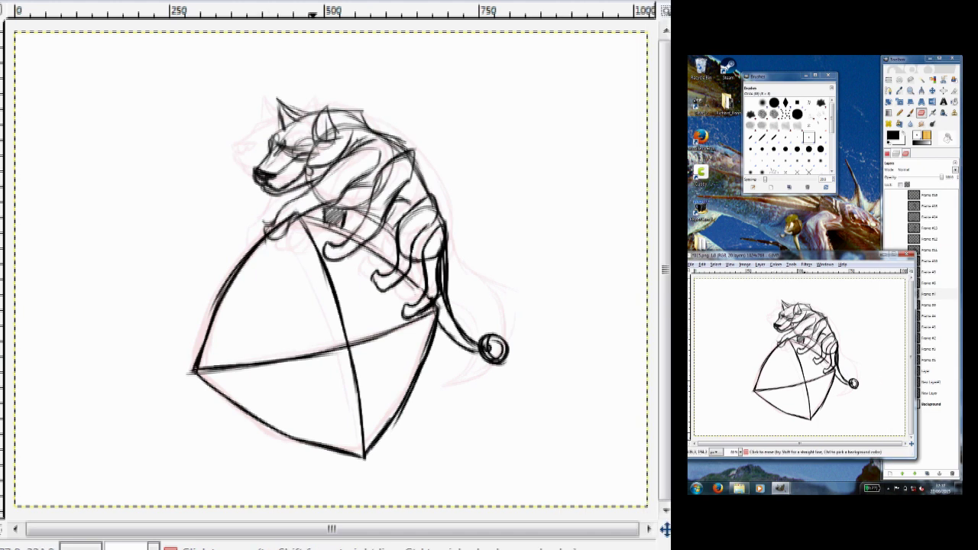
# Switch from Frame #7 to the Frame #15 layer and rough in the head with a lowered muzzle, eye, jaw and upright ears
pyautogui.click(890, 295)
pyautogui.click(890, 316)
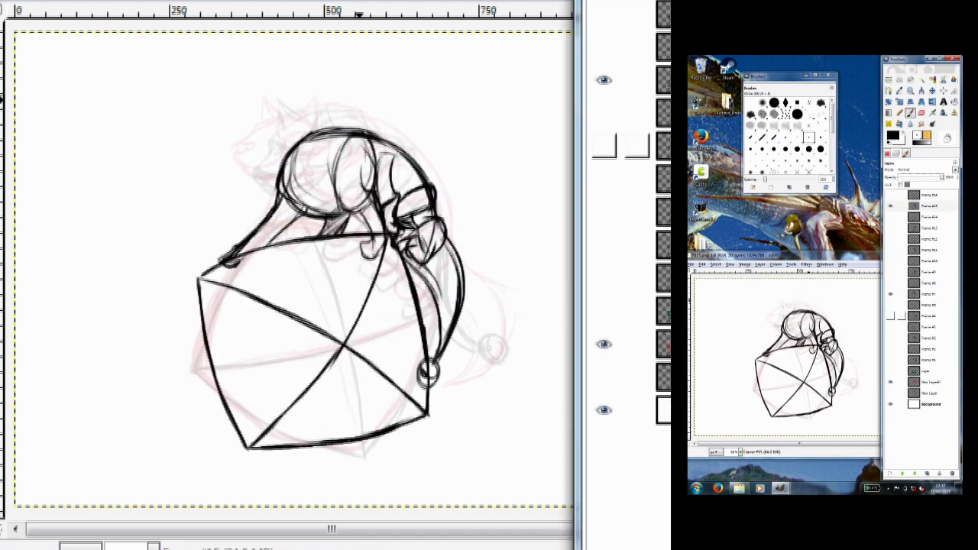
pyautogui.click(359, 152)
pyautogui.moveTo(271, 124); pyautogui.dragTo(222, 171)
pyautogui.moveTo(275, 126)
pyautogui.mouseDown()
pyautogui.moveTo(210, 187)
pyautogui.moveTo(313, 195)
pyautogui.mouseUp()
pyautogui.moveTo(256, 132); pyautogui.dragTo(353, 116)
pyautogui.moveTo(217, 187)
pyautogui.mouseDown()
pyautogui.moveTo(250, 200)
pyautogui.moveTo(260, 191)
pyautogui.mouseUp()
pyautogui.moveTo(223, 195)
pyautogui.mouseDown()
pyautogui.moveTo(251, 206)
pyautogui.moveTo(283, 191)
pyautogui.mouseUp()
pyautogui.moveTo(284, 170)
pyautogui.mouseDown()
pyautogui.moveTo(305, 153)
pyautogui.moveTo(333, 191)
pyautogui.mouseUp()
pyautogui.moveTo(327, 143); pyautogui.dragTo(344, 197)
pyautogui.moveTo(263, 143)
pyautogui.mouseDown()
pyautogui.moveTo(289, 114)
pyautogui.moveTo(268, 107)
pyautogui.mouseUp()
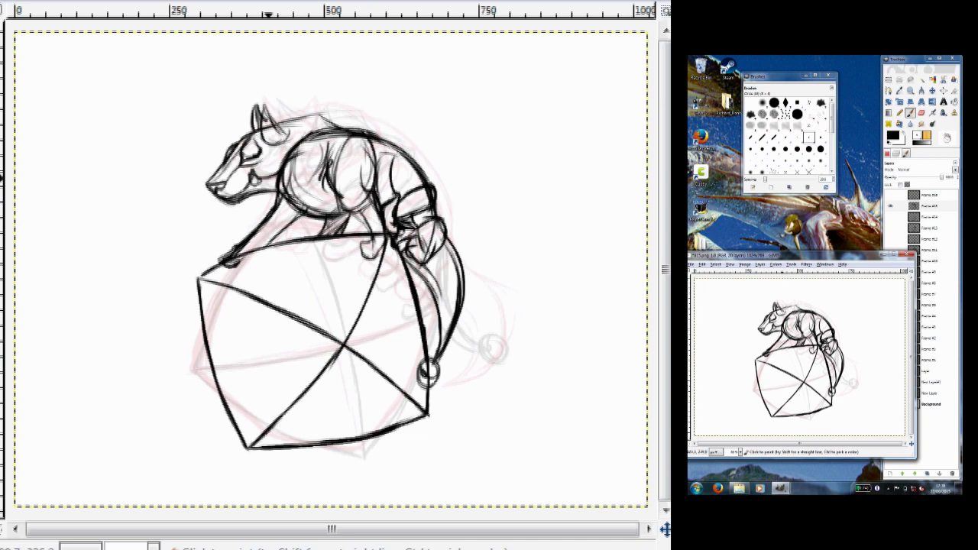
# Add neck, mane, shoulder and front leg contours joining Frame #15's head to its body
pyautogui.moveTo(302, 155); pyautogui.dragTo(275, 195)
pyautogui.moveTo(314, 137); pyautogui.dragTo(294, 213)
pyautogui.moveTo(336, 162); pyautogui.dragTo(368, 244)
pyautogui.moveTo(283, 126); pyautogui.dragTo(367, 132)
pyautogui.hotkey('ctrl', 'w')
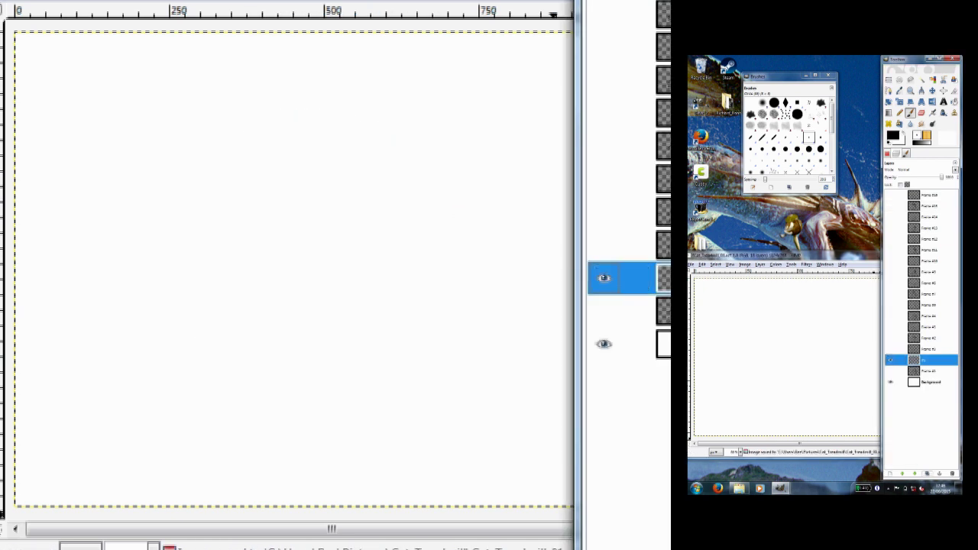
# Add empty line-art layers #2 to #6 above their matching frame layers and hide layer #1
pyautogui.press('pagedown')
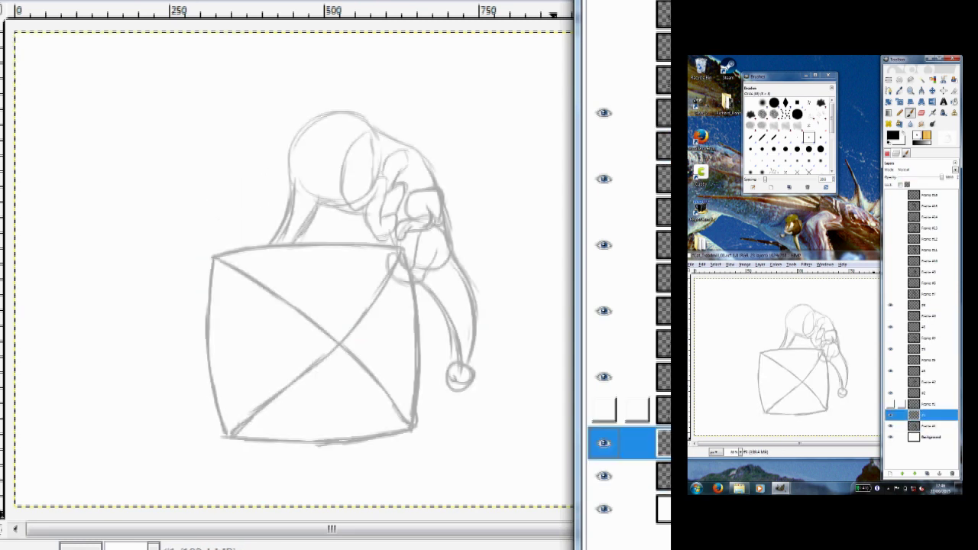
pyautogui.press('pageup')
pyautogui.press('pageup')
pyautogui.press('pageup')
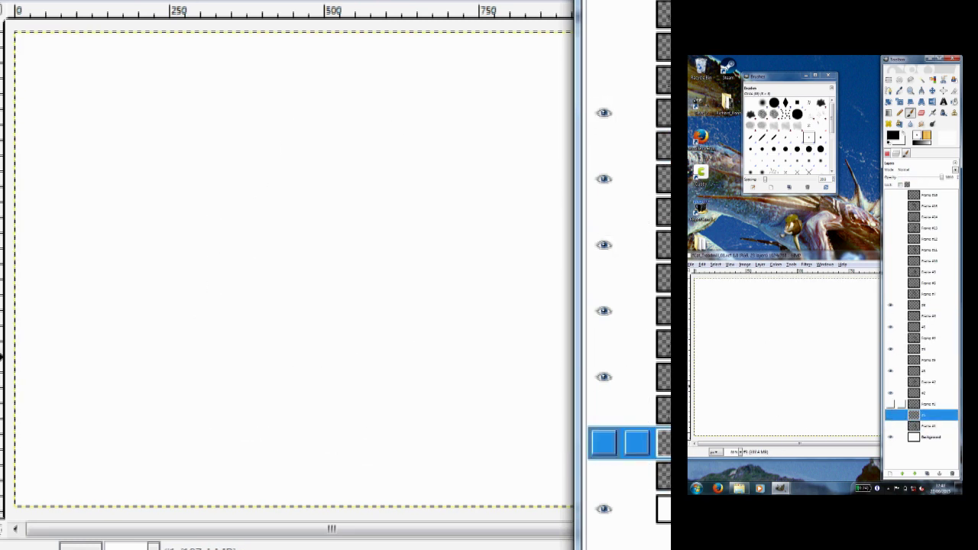
# Add line-art layer #7 above Frame #7 and show the faded Frame #7 sketch for tracing
pyautogui.press('pageup')
pyautogui.press('pageup')
pyautogui.press('pageup')
pyautogui.press('pageup')
pyautogui.press('pageup')
pyautogui.press('pageup')
pyautogui.press('pageup')
pyautogui.press('pageup')
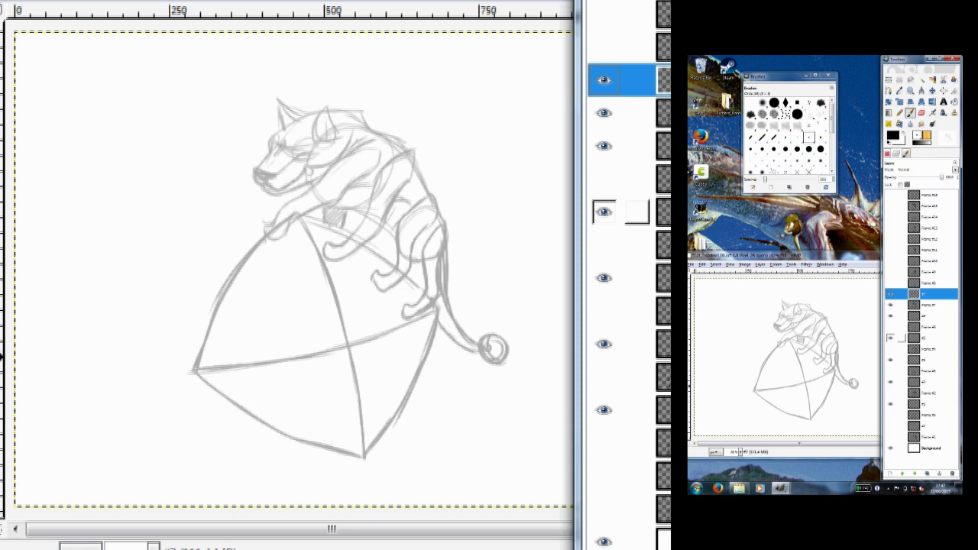
pyautogui.press('pageup')
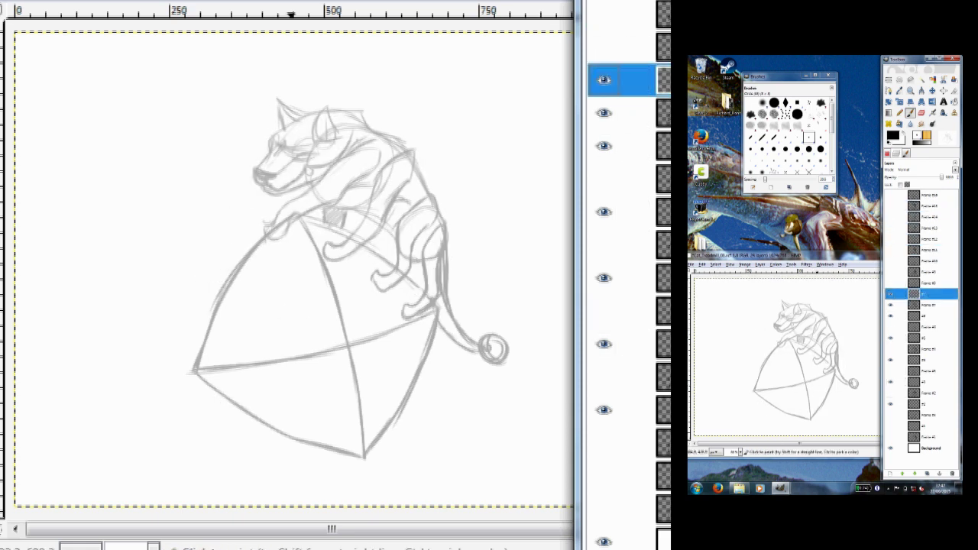
# On layer #7, ink the creature's reaching front leg and the second front leg with their shoulders and paws
pyautogui.hotkey('ctrl', 'j')
pyautogui.press('+')
pyautogui.moveTo(371, 151); pyautogui.dragTo(281, 214)
pyautogui.scroll(3, 329, 260)
pyautogui.moveTo(263, 327)
pyautogui.mouseDown()
pyautogui.moveTo(227, 340)
pyautogui.moveTo(255, 315)
pyautogui.moveTo(390, 249)
pyautogui.mouseUp()
pyautogui.moveTo(411, 200); pyautogui.dragTo(428, 191)
pyautogui.moveTo(440, 206)
pyautogui.mouseDown()
pyautogui.moveTo(474, 233)
pyautogui.moveTo(325, 376)
pyautogui.moveTo(349, 379)
pyautogui.moveTo(435, 283)
pyautogui.moveTo(455, 282)
pyautogui.mouseUp()
pyautogui.moveTo(374, 197); pyautogui.dragTo(449, 161)
pyautogui.moveTo(418, 201)
pyautogui.mouseDown()
pyautogui.moveTo(492, 257)
pyautogui.moveTo(446, 350)
pyautogui.mouseUp()
pyautogui.hotkey('ctrl', 'z')
pyautogui.hotkey('ctrl', 'z')
pyautogui.hotkey('ctrl', 'z')
# Ink both hind legs and their toed paws on layer #7, following the Frame #7 sketch
pyautogui.moveTo(477, 287)
pyautogui.mouseDown()
pyautogui.moveTo(435, 402)
pyautogui.moveTo(417, 424)
pyautogui.moveTo(473, 375)
pyautogui.mouseUp()
pyautogui.moveTo(483, 350); pyautogui.dragTo(470, 402)
pyautogui.moveTo(501, 319); pyautogui.dragTo(481, 424)
pyautogui.moveTo(510, 369); pyautogui.dragTo(520, 449)
pyautogui.moveTo(492, 412); pyautogui.dragTo(497, 447)
pyautogui.moveTo(508, 451); pyautogui.dragTo(475, 463)
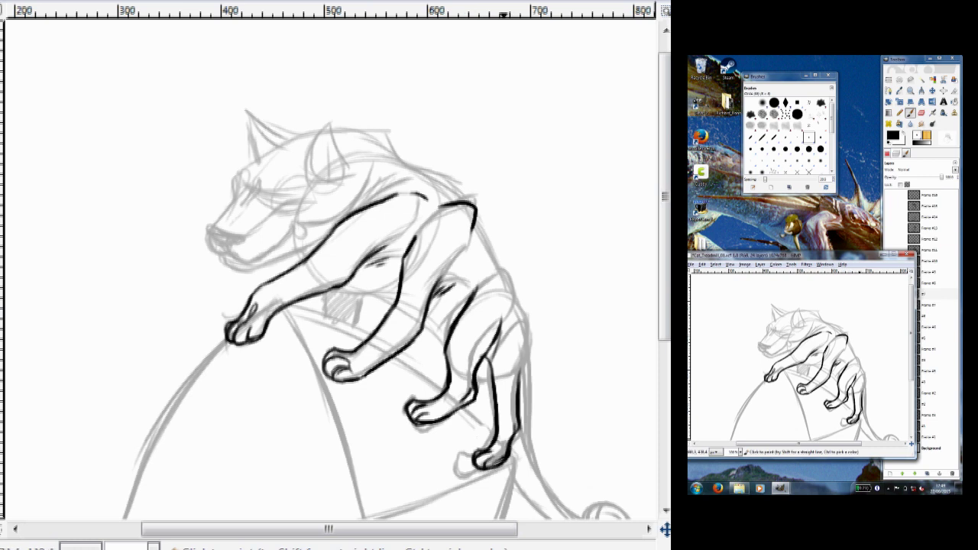
# Ink the nose and a wide open grinning mouth with jagged teeth and lower jaw on layer #7's head
pyautogui.moveTo(219, 221); pyautogui.dragTo(254, 225)
pyautogui.moveTo(217, 218); pyautogui.dragTo(276, 223)
pyautogui.moveTo(336, 208); pyautogui.dragTo(289, 246)
pyautogui.moveTo(333, 214); pyautogui.dragTo(298, 233)
pyautogui.moveTo(241, 265); pyautogui.dragTo(283, 245)
pyautogui.moveTo(277, 231); pyautogui.dragTo(285, 225)
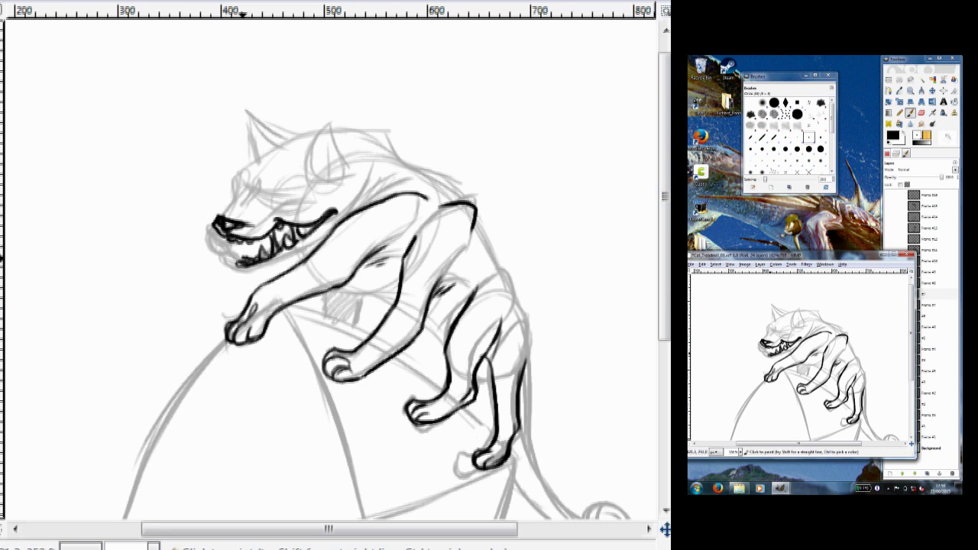
# Ink the eyes with heavy brows, the cheek line and the near ear with inner fur on layer #7
pyautogui.moveTo(304, 168); pyautogui.dragTo(269, 200)
pyautogui.moveTo(309, 185); pyautogui.dragTo(306, 201)
pyautogui.moveTo(221, 199); pyautogui.dragTo(240, 213)
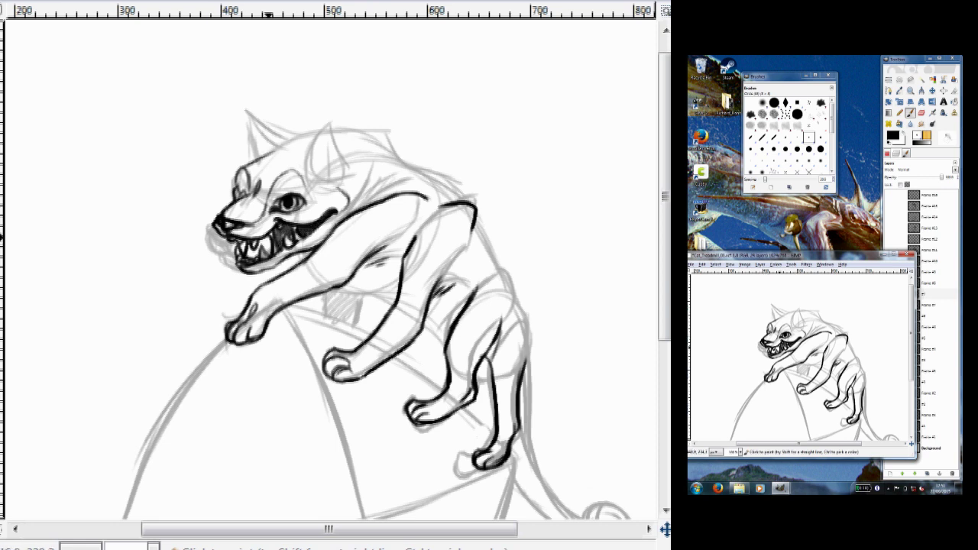
pyautogui.moveTo(307, 188)
pyautogui.mouseDown()
pyautogui.moveTo(336, 133)
pyautogui.moveTo(342, 187)
pyautogui.mouseUp()
pyautogui.moveTo(325, 145); pyautogui.dragTo(318, 182)
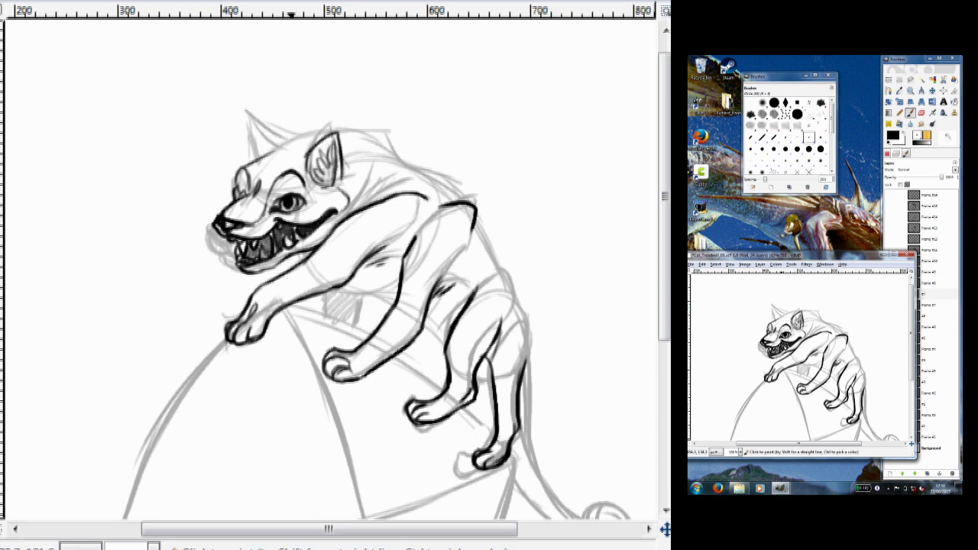
# Ink the forehead, far ear, spiky mane, back line and belly contours of layer #7's creature
pyautogui.moveTo(242, 162); pyautogui.dragTo(265, 157)
pyautogui.moveTo(245, 126)
pyautogui.mouseDown()
pyautogui.moveTo(243, 171)
pyautogui.moveTo(307, 147)
pyautogui.mouseUp()
pyautogui.moveTo(255, 162)
pyautogui.mouseDown()
pyautogui.moveTo(234, 186)
pyautogui.moveTo(318, 145)
pyautogui.moveTo(409, 138)
pyautogui.mouseUp()
pyautogui.moveTo(387, 177)
pyautogui.mouseDown()
pyautogui.moveTo(406, 152)
pyautogui.moveTo(456, 202)
pyautogui.moveTo(527, 348)
pyautogui.moveTo(533, 459)
pyautogui.mouseUp()
pyautogui.moveTo(336, 302); pyautogui.dragTo(398, 288)
pyautogui.moveTo(426, 341); pyautogui.dragTo(445, 318)
# Ink the four-sided wheel's curved outer edges and crossing spokes beneath the creature on layer #7
pyautogui.scroll(-3, 328, 267)
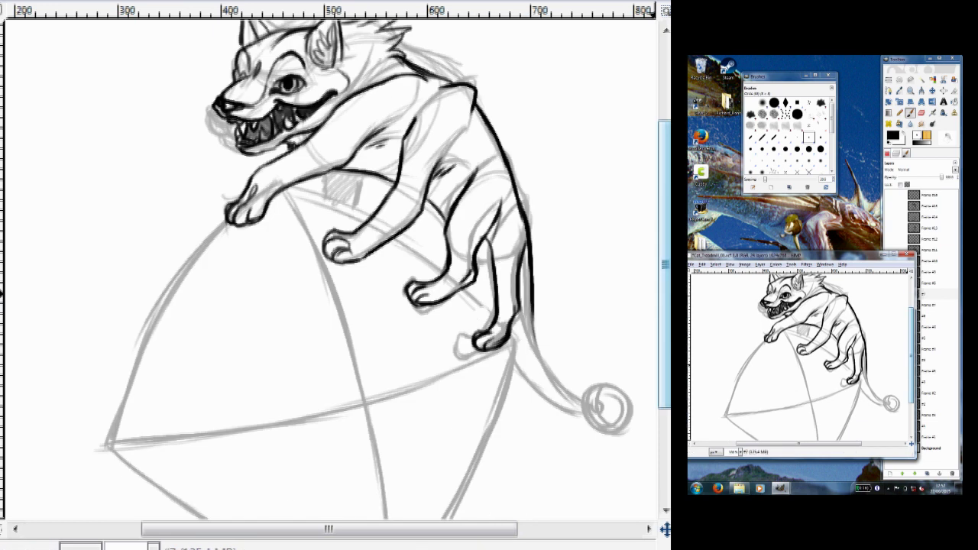
pyautogui.moveTo(226, 252)
pyautogui.mouseDown()
pyautogui.moveTo(160, 336)
pyautogui.moveTo(108, 472)
pyautogui.mouseUp()
pyautogui.scroll(-5, 328, 267)
pyautogui.moveTo(516, 217); pyautogui.dragTo(468, 344)
pyautogui.moveTo(504, 277); pyautogui.dragTo(390, 463)
pyautogui.moveTo(513, 219)
pyautogui.mouseDown()
pyautogui.moveTo(261, 304)
pyautogui.moveTo(106, 316)
pyautogui.mouseUp()
pyautogui.moveTo(191, 313); pyautogui.dragTo(446, 248)
pyautogui.moveTo(289, 70)
pyautogui.mouseDown()
pyautogui.moveTo(387, 390)
pyautogui.moveTo(390, 462)
pyautogui.moveTo(420, 120)
pyautogui.moveTo(495, 191)
pyautogui.mouseUp()
pyautogui.moveTo(111, 320); pyautogui.dragTo(391, 464)
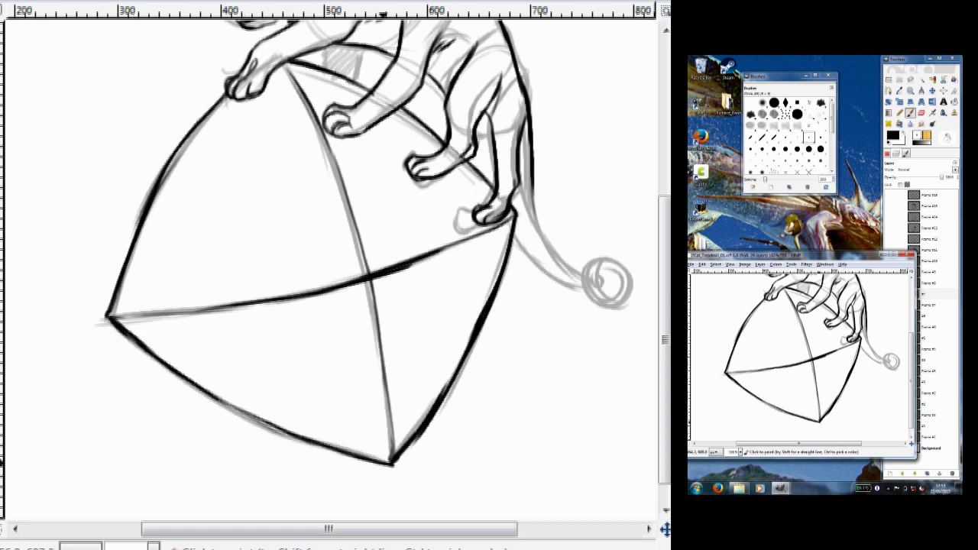
pyautogui.moveTo(162, 366); pyautogui.dragTo(372, 461)
# Ink the hanging tail with its ball tip and fill the far leg beneath the chest with dark hatching on layer #7
pyautogui.scroll(1, 373, 458)
pyautogui.moveTo(532, 209); pyautogui.dragTo(556, 292)
pyautogui.moveTo(489, 162); pyautogui.dragTo(494, 215)
pyautogui.moveTo(515, 262)
pyautogui.mouseDown()
pyautogui.moveTo(589, 309)
pyautogui.moveTo(598, 289)
pyautogui.mouseUp()
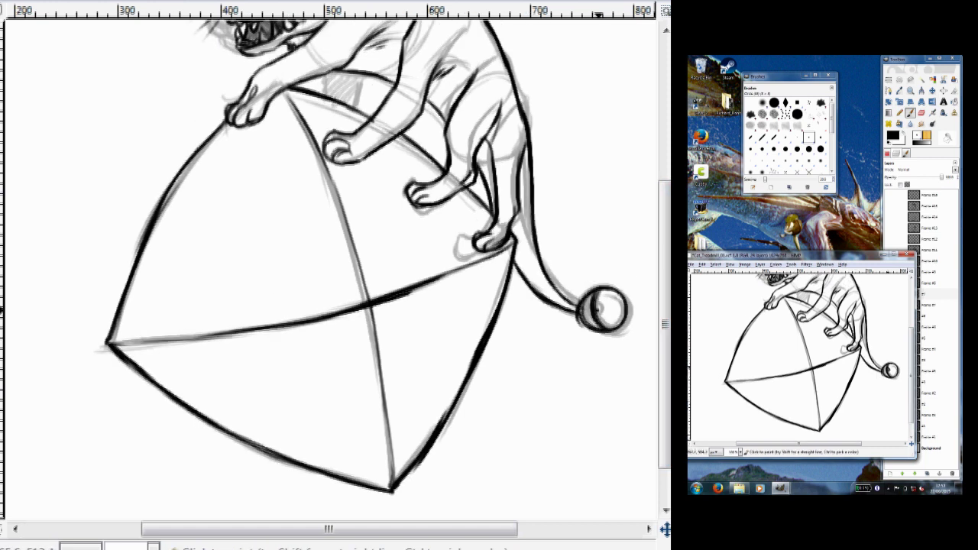
pyautogui.moveTo(362, 75); pyautogui.dragTo(366, 106)
pyautogui.scroll(5, 352, 305)
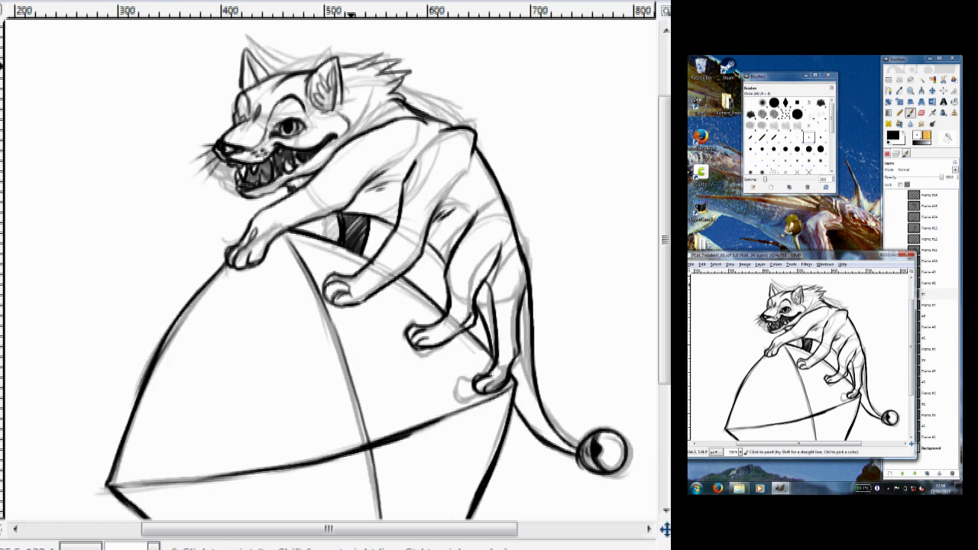
# Hide the Frame #7 sketch and, on layer #15, ink the snarling head with nose, teeth, eyes, ears, whiskers and jaw
pyautogui.click(921, 239)
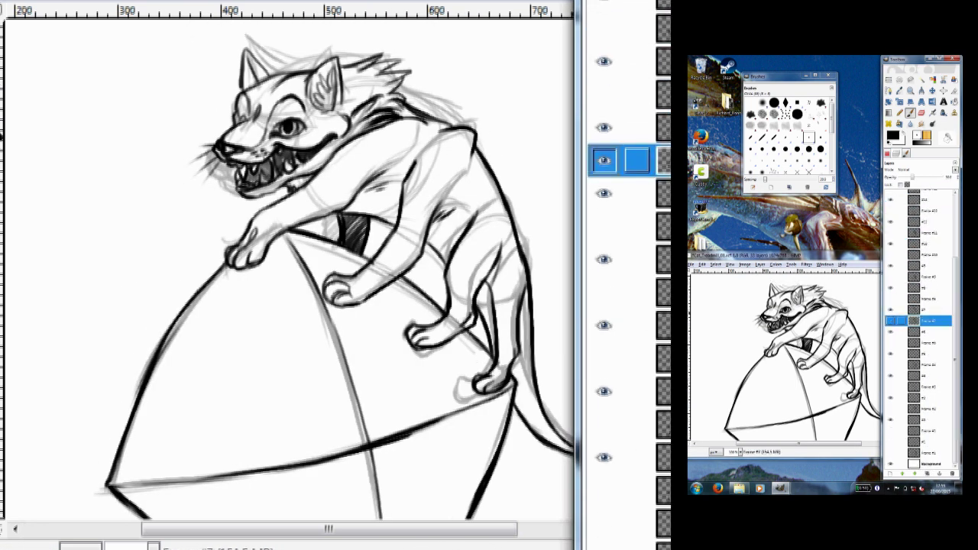
pyautogui.click(890, 321)
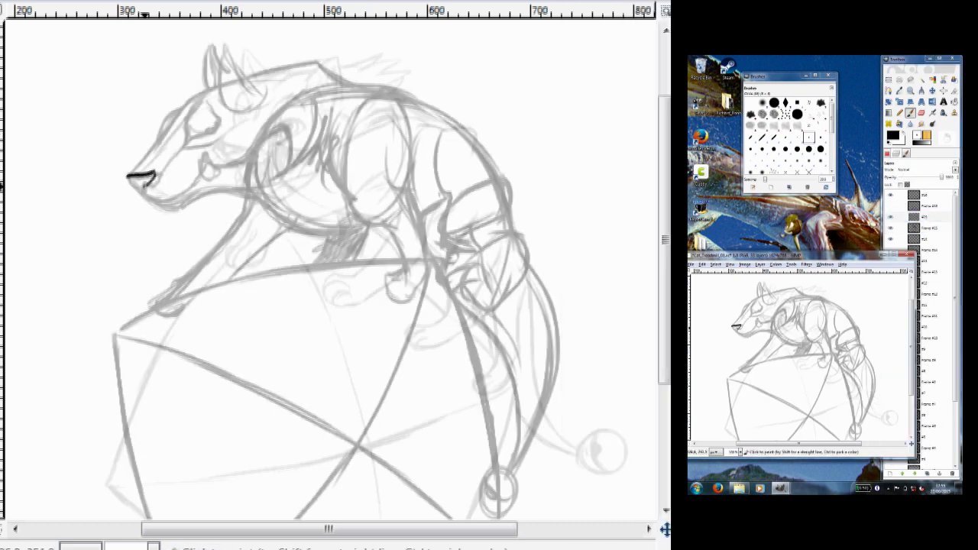
pyautogui.moveTo(249, 145); pyautogui.dragTo(234, 172)
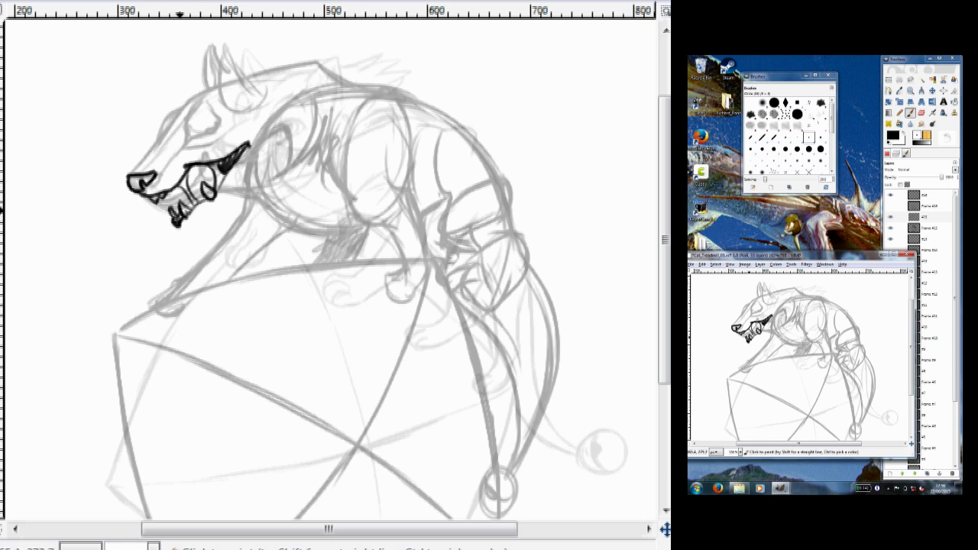
pyautogui.moveTo(214, 203); pyautogui.dragTo(262, 118)
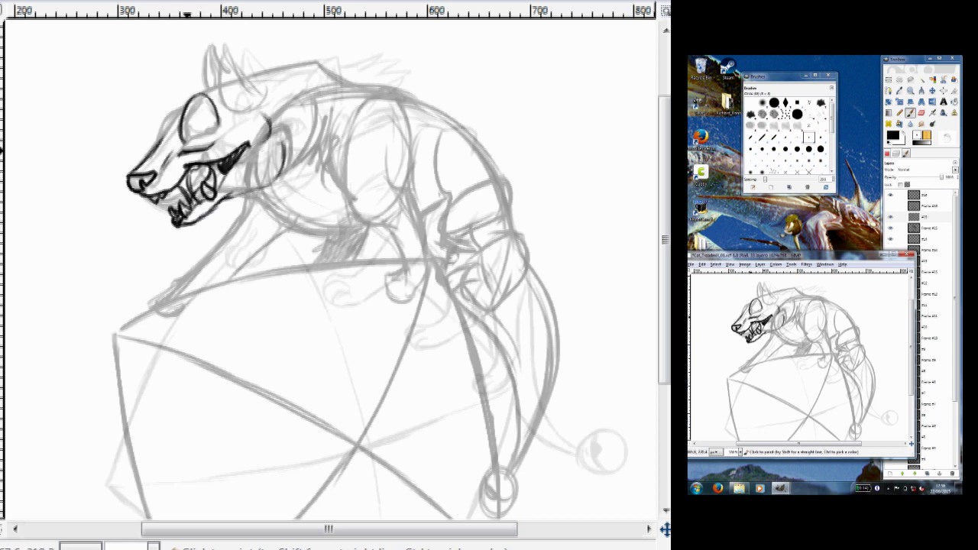
pyautogui.moveTo(191, 126)
pyautogui.mouseDown()
pyautogui.moveTo(161, 164)
pyautogui.moveTo(191, 103)
pyautogui.moveTo(243, 90)
pyautogui.mouseUp()
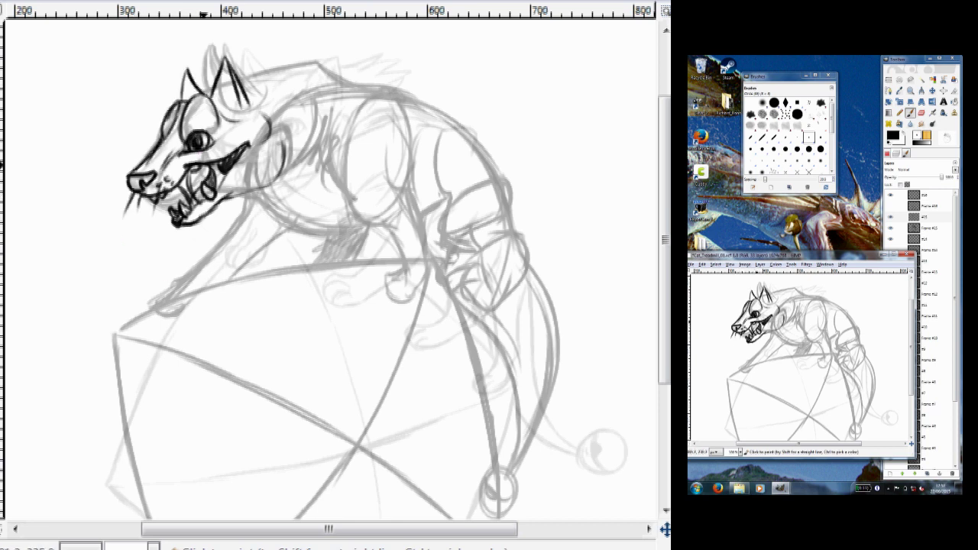
pyautogui.moveTo(217, 208); pyautogui.dragTo(263, 197)
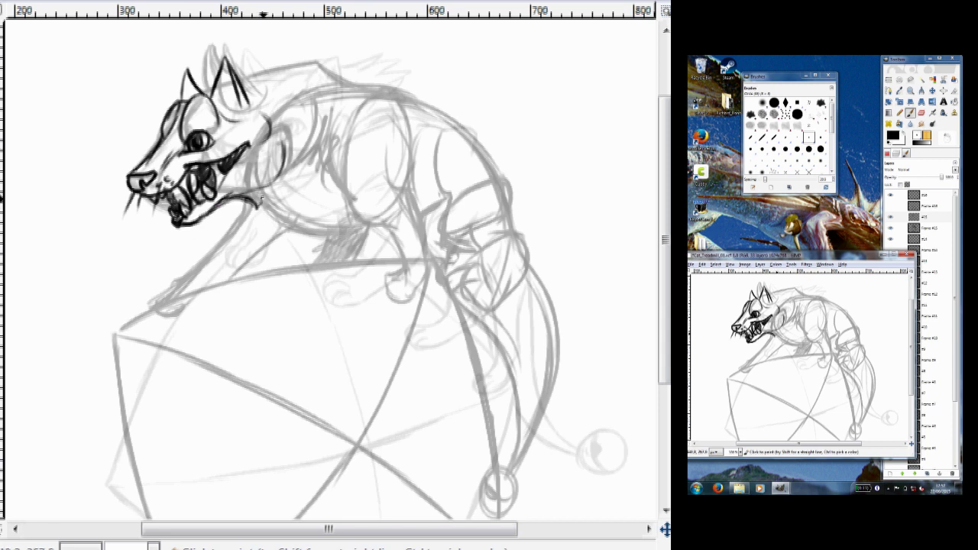
# Ink the near front leg's contours and the chest-to-belly curve on layer #15
pyautogui.moveTo(377, 96); pyautogui.dragTo(367, 222)
pyautogui.moveTo(382, 142); pyautogui.dragTo(399, 263)
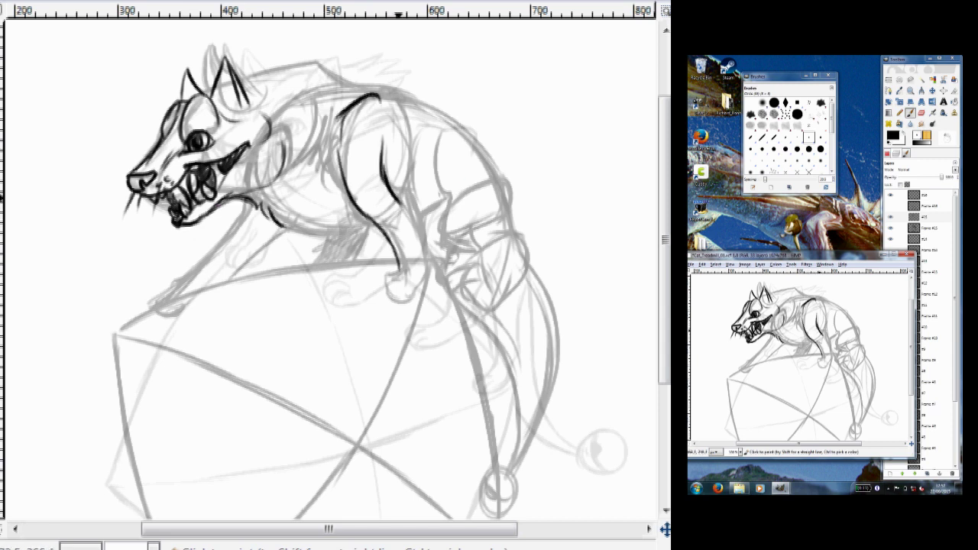
pyautogui.moveTo(397, 195); pyautogui.dragTo(420, 260)
pyautogui.moveTo(275, 223); pyautogui.dragTo(362, 229)
# Ink the mane behind the ears and the arched back down to the hips on layer #15
pyautogui.moveTo(235, 83); pyautogui.dragTo(284, 67)
pyautogui.moveTo(327, 91); pyautogui.dragTo(281, 65)
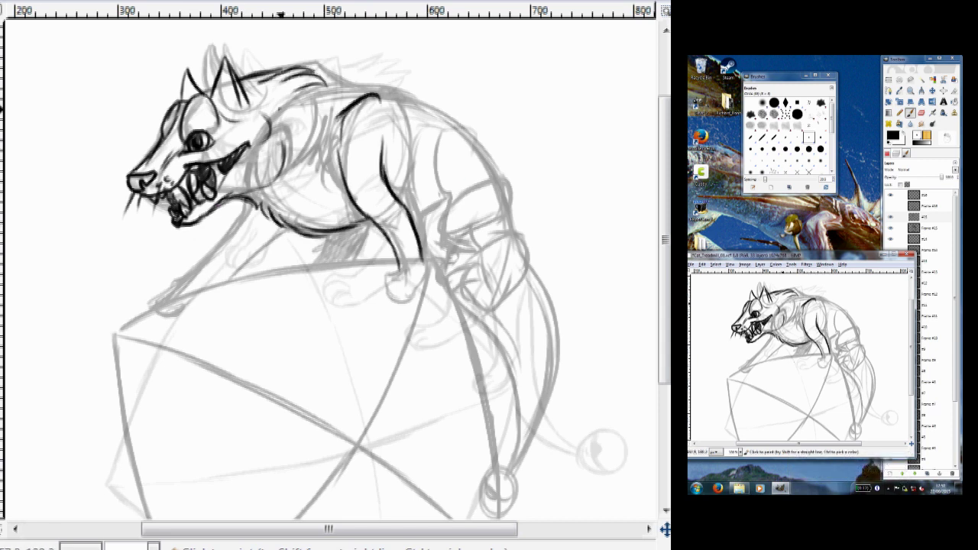
pyautogui.moveTo(379, 95)
pyautogui.mouseDown()
pyautogui.moveTo(433, 97)
pyautogui.moveTo(509, 165)
pyautogui.moveTo(511, 203)
pyautogui.mouseUp()
# Ink the near front paw, flank lines, tucked hind leg behind it and rump curve on layer #15
pyautogui.moveTo(398, 261); pyautogui.dragTo(394, 279)
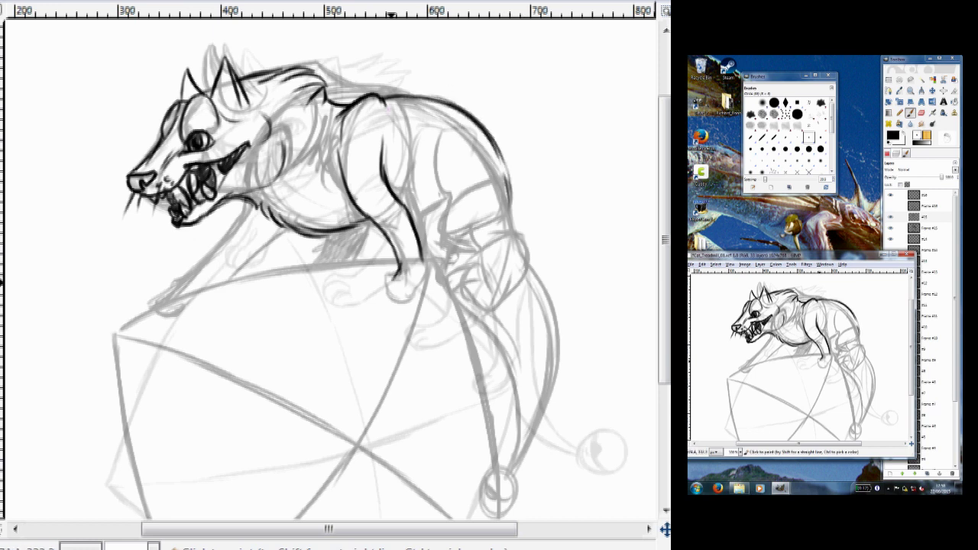
pyautogui.moveTo(420, 238); pyautogui.dragTo(398, 284)
pyautogui.moveTo(399, 141); pyautogui.dragTo(411, 217)
pyautogui.moveTo(403, 107); pyautogui.dragTo(432, 123)
pyautogui.moveTo(431, 164)
pyautogui.mouseDown()
pyautogui.moveTo(457, 195)
pyautogui.moveTo(442, 240)
pyautogui.mouseUp()
pyautogui.moveTo(449, 218); pyautogui.dragTo(419, 262)
pyautogui.moveTo(454, 184); pyautogui.dragTo(458, 204)
pyautogui.moveTo(452, 237); pyautogui.dragTo(430, 261)
pyautogui.moveTo(492, 134); pyautogui.dragTo(511, 226)
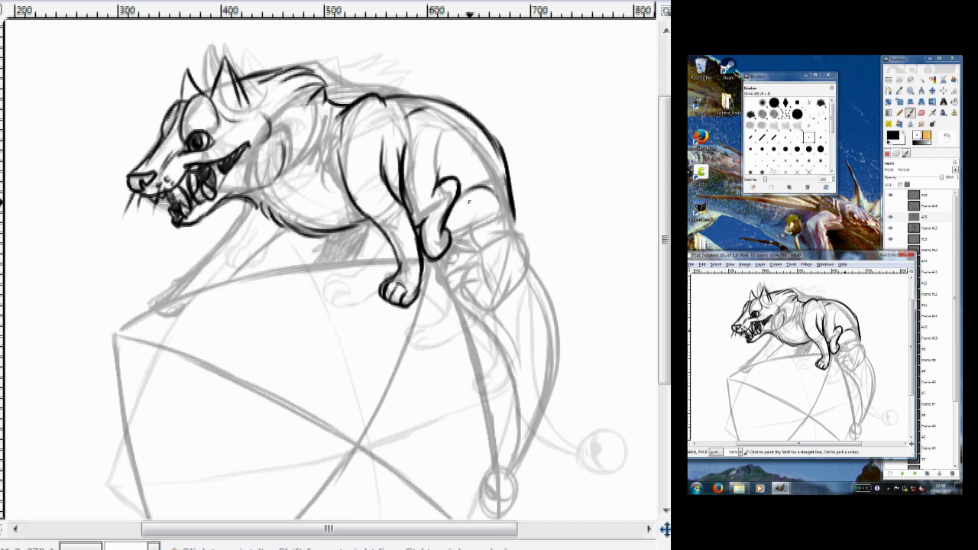
# Ink the wheel's upper edge, the shoulder fur tufts and the far front leg with shading behind it on layer #15
pyautogui.moveTo(397, 261); pyautogui.dragTo(181, 296)
pyautogui.moveTo(289, 149); pyautogui.dragTo(290, 170)
pyautogui.moveTo(345, 126)
pyautogui.mouseDown()
pyautogui.moveTo(321, 164)
pyautogui.moveTo(344, 187)
pyautogui.mouseUp()
pyautogui.moveTo(262, 210); pyautogui.dragTo(212, 268)
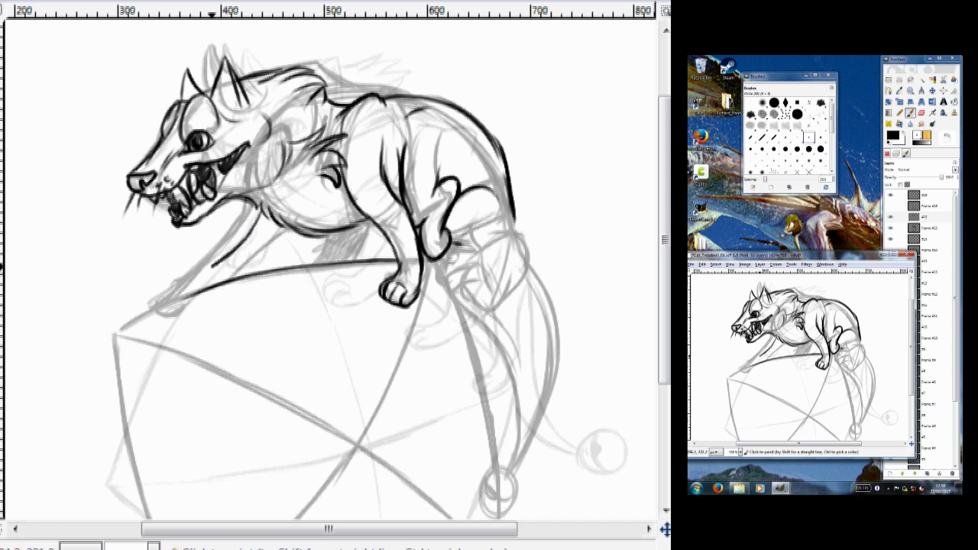
pyautogui.moveTo(295, 231); pyautogui.dragTo(172, 304)
pyautogui.moveTo(183, 295); pyautogui.dragTo(116, 332)
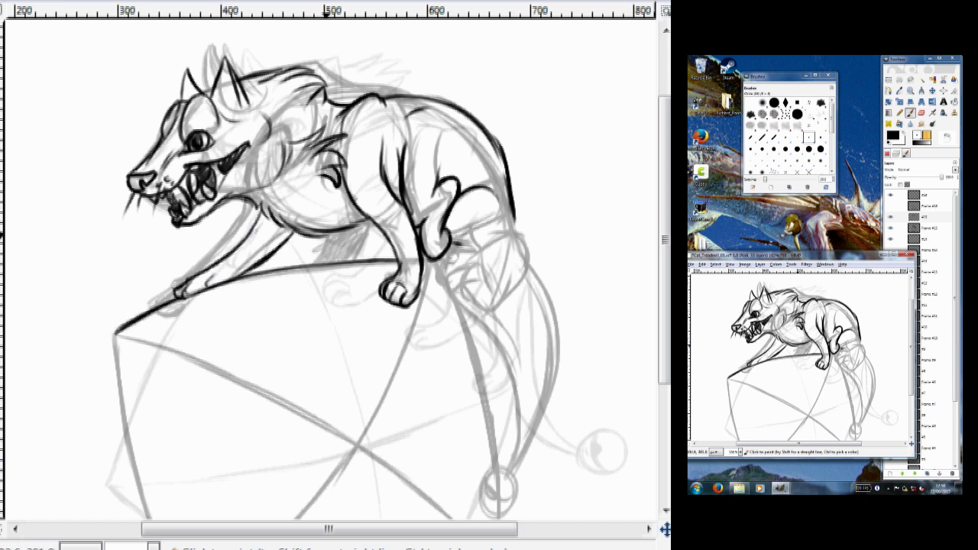
pyautogui.moveTo(359, 223); pyautogui.dragTo(321, 268)
pyautogui.moveTo(275, 220); pyautogui.dragTo(239, 272)
# Ink the folded hind legs and paws, the wheel's right edge and the curved ball-tipped tail on layer #15
pyautogui.scroll(-4, 328, 267)
pyautogui.moveTo(451, 122)
pyautogui.mouseDown()
pyautogui.moveTo(501, 149)
pyautogui.moveTo(527, 191)
pyautogui.mouseUp()
pyautogui.moveTo(517, 127); pyautogui.dragTo(476, 171)
pyautogui.moveTo(486, 160)
pyautogui.mouseDown()
pyautogui.moveTo(452, 174)
pyautogui.moveTo(486, 210)
pyautogui.mouseUp()
pyautogui.moveTo(460, 148); pyautogui.dragTo(438, 173)
pyautogui.moveTo(489, 133); pyautogui.dragTo(457, 169)
pyautogui.moveTo(441, 162)
pyautogui.mouseDown()
pyautogui.moveTo(480, 291)
pyautogui.moveTo(498, 459)
pyautogui.mouseUp()
pyautogui.moveTo(529, 169); pyautogui.dragTo(514, 369)
pyautogui.moveTo(458, 194)
pyautogui.mouseDown()
pyautogui.moveTo(516, 285)
pyautogui.moveTo(506, 356)
pyautogui.mouseUp()
# Ink the wheel's crossing diagonal spokes and remaining outer edges on layer #15
pyautogui.scroll(-2, 328, 267)
pyautogui.moveTo(115, 193)
pyautogui.mouseDown()
pyautogui.moveTo(137, 338)
pyautogui.moveTo(197, 475)
pyautogui.moveTo(412, 456)
pyautogui.moveTo(500, 419)
pyautogui.mouseUp()
pyautogui.moveTo(433, 120)
pyautogui.mouseDown()
pyautogui.moveTo(419, 175)
pyautogui.moveTo(199, 475)
pyautogui.mouseUp()
pyautogui.moveTo(499, 418)
pyautogui.mouseDown()
pyautogui.moveTo(294, 272)
pyautogui.moveTo(119, 193)
pyautogui.mouseUp()
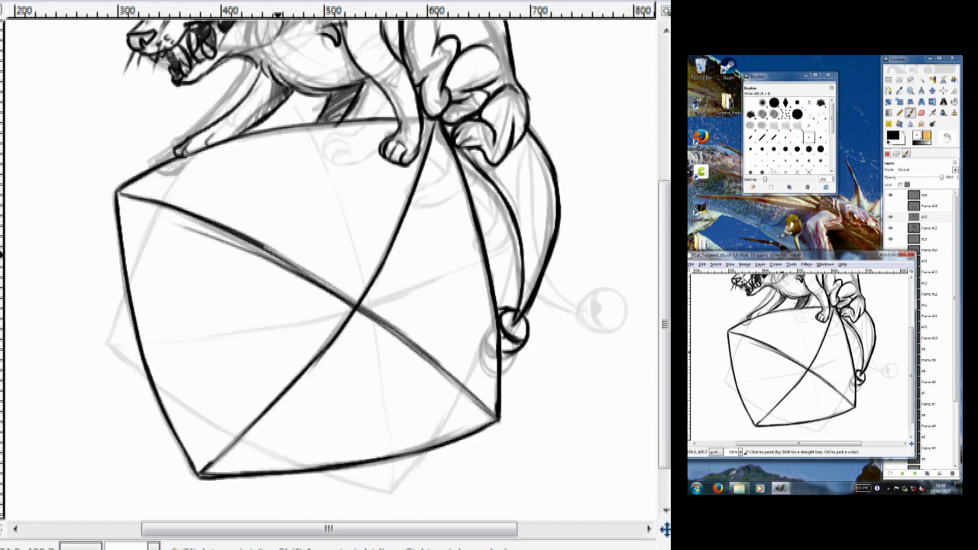
# Add the thigh muscle lines and strengthen the contour of the arched back on layer #15
pyautogui.scroll(7, 210, 272)
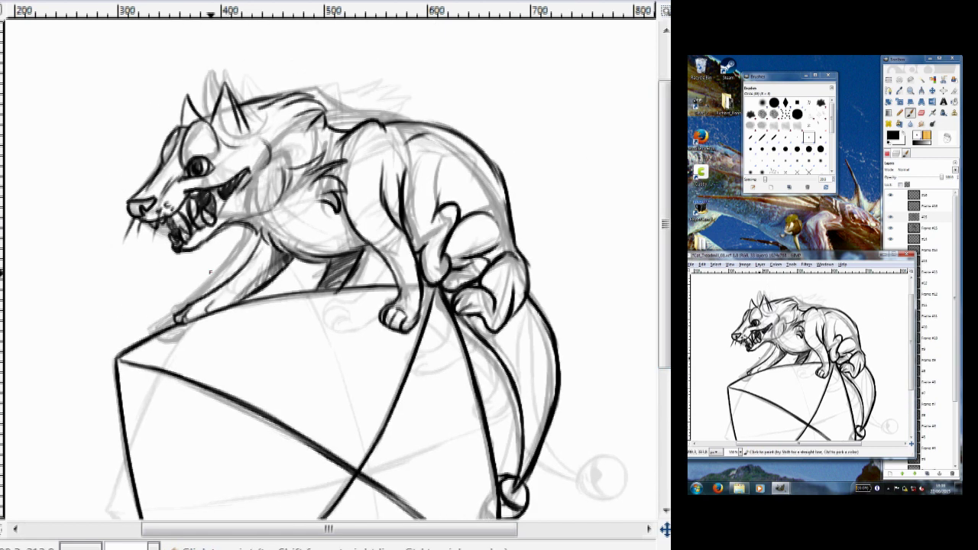
pyautogui.moveTo(468, 169); pyautogui.dragTo(451, 208)
pyautogui.moveTo(383, 124); pyautogui.dragTo(512, 208)
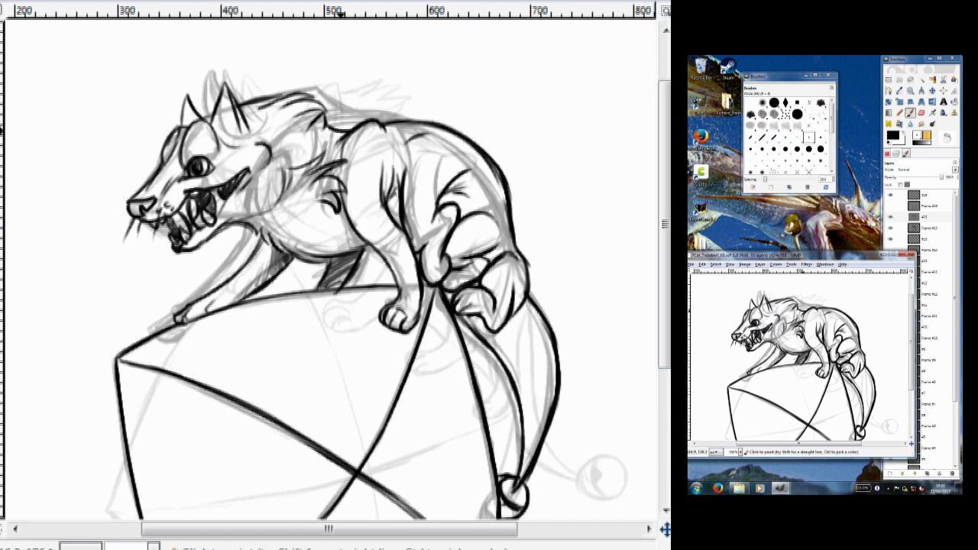
# Hide the finished frame 15 layers, fade the Frame #9 sketch and make layer #9 active for inking
pyautogui.click(604, 377)
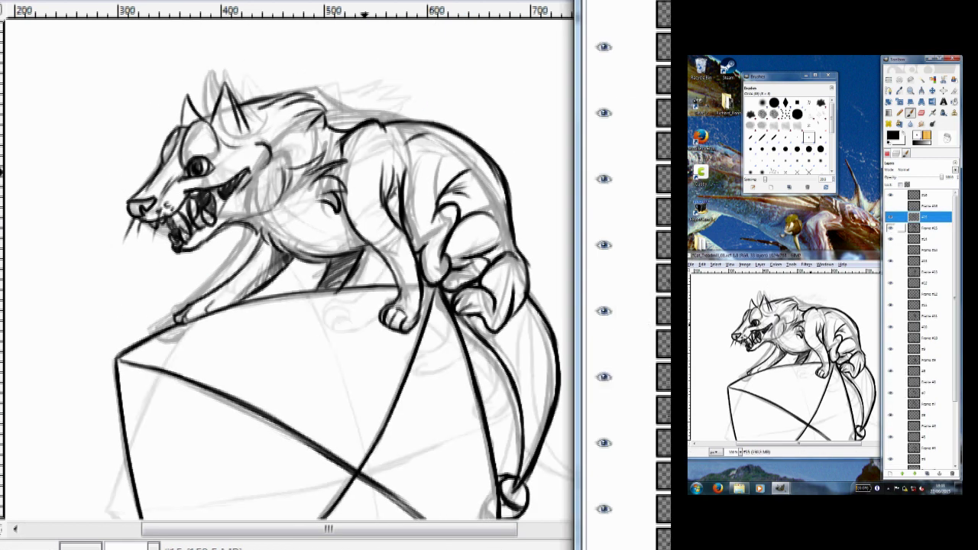
pyautogui.press('pageup')
pyautogui.press('pageup')
pyautogui.press('pageup')
pyautogui.press('pageup')
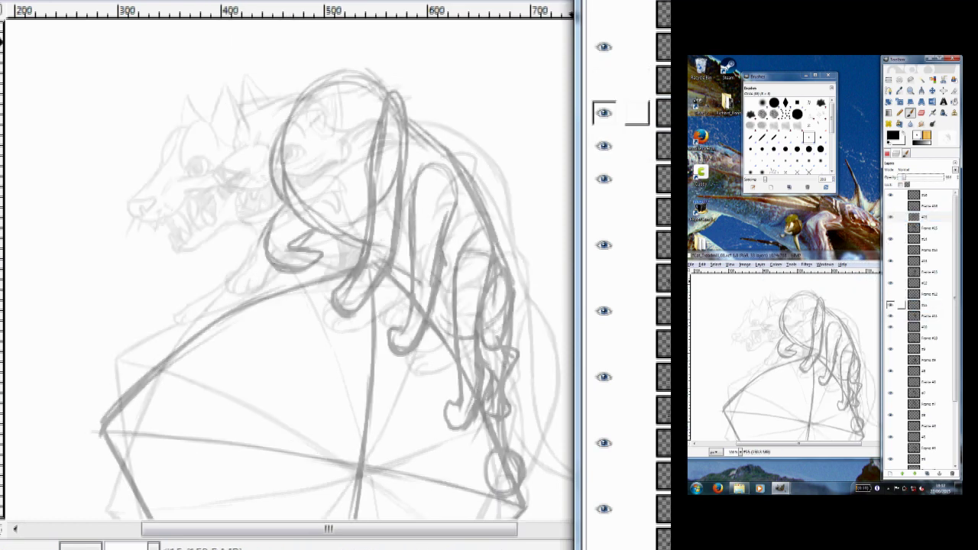
pyautogui.press('pagedown')
pyautogui.press('pagedown')
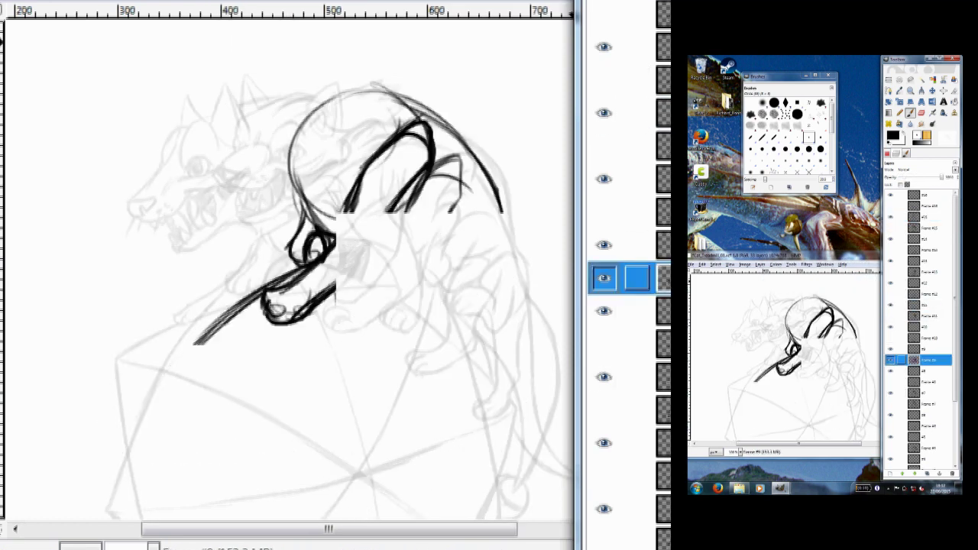
pyautogui.press('pageup')
pyautogui.press('pagedown')
pyautogui.press('pageup')
pyautogui.press('pagedown')
pyautogui.press('pageup')
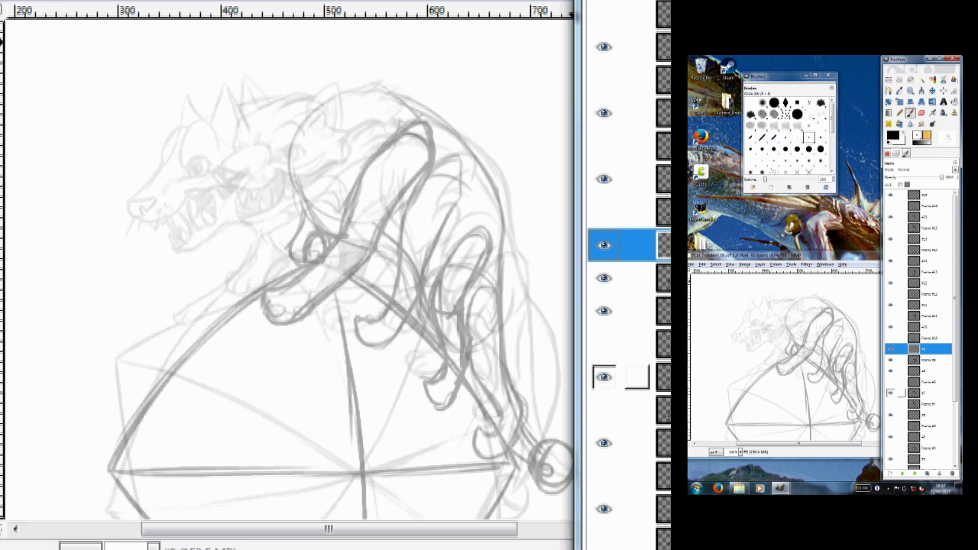
# Ink the roaring face on layer #9 with muzzle, closed eye, fangs and wide-open lower jaw
pyautogui.moveTo(298, 85)
pyautogui.mouseDown()
pyautogui.moveTo(240, 124)
pyautogui.moveTo(238, 166)
pyautogui.moveTo(290, 157)
pyautogui.moveTo(298, 193)
pyautogui.moveTo(257, 215)
pyautogui.mouseUp()
pyautogui.moveTo(303, 173)
pyautogui.mouseDown()
pyautogui.moveTo(290, 229)
pyautogui.moveTo(272, 246)
pyautogui.mouseUp()
pyautogui.moveTo(304, 174); pyautogui.dragTo(289, 240)
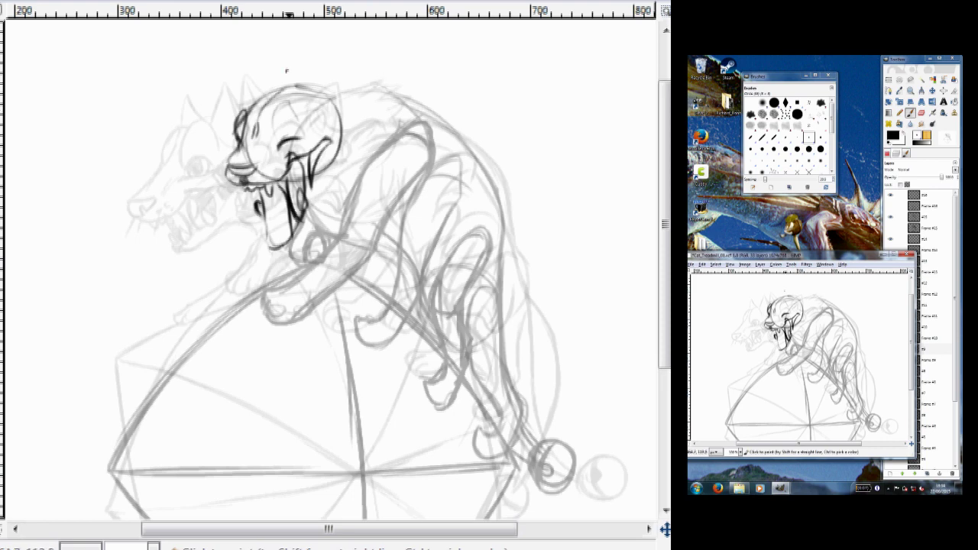
pyautogui.moveTo(272, 201); pyautogui.dragTo(260, 243)
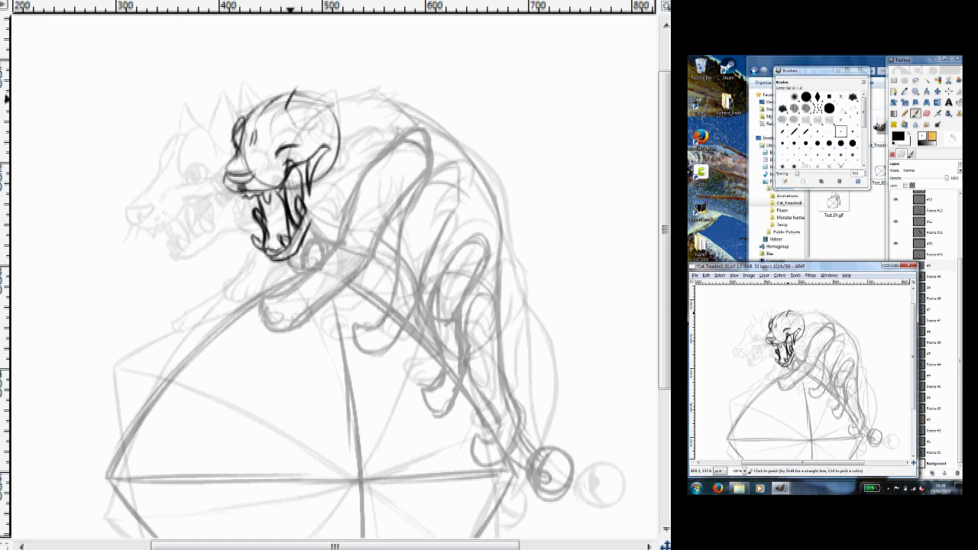
# Ink the ears and forehead markings on layer #9, and shift the selected head slightly downward
pyautogui.moveTo(292, 99); pyautogui.dragTo(319, 113)
pyautogui.moveTo(220, 85)
pyautogui.mouseDown()
pyautogui.moveTo(260, 107)
pyautogui.moveTo(256, 116)
pyautogui.mouseUp()
pyautogui.moveTo(256, 173); pyautogui.dragTo(271, 161)
pyautogui.moveTo(269, 115)
pyautogui.mouseDown()
pyautogui.moveTo(298, 152)
pyautogui.moveTo(341, 145)
pyautogui.mouseUp()
pyautogui.moveTo(273, 100); pyautogui.dragTo(290, 94)
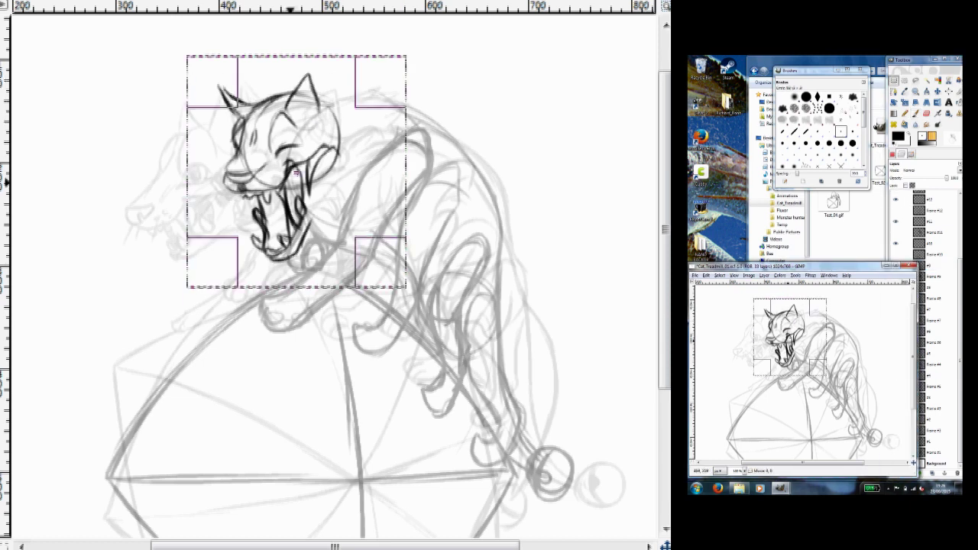
pyautogui.moveTo(283, 153); pyautogui.dragTo(282, 172)
# Ink the spiky mane, the back contour and the shoulder fur on layer #9, tidying the line at the shoulder
pyautogui.moveTo(325, 86); pyautogui.dragTo(394, 55)
pyautogui.moveTo(359, 84)
pyautogui.mouseDown()
pyautogui.moveTo(416, 70)
pyautogui.moveTo(468, 153)
pyautogui.moveTo(500, 290)
pyautogui.mouseUp()
pyautogui.moveTo(339, 206)
pyautogui.mouseDown()
pyautogui.moveTo(307, 245)
pyautogui.moveTo(343, 168)
pyautogui.mouseUp()
pyautogui.moveTo(344, 161); pyautogui.dragTo(382, 122)
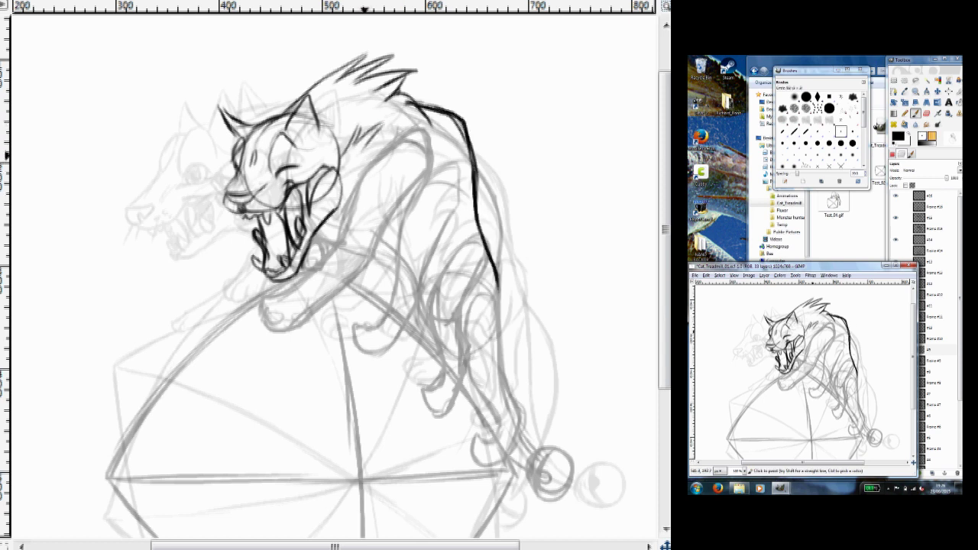
pyautogui.moveTo(365, 176); pyautogui.dragTo(425, 125)
pyautogui.moveTo(399, 114); pyautogui.dragTo(433, 120)
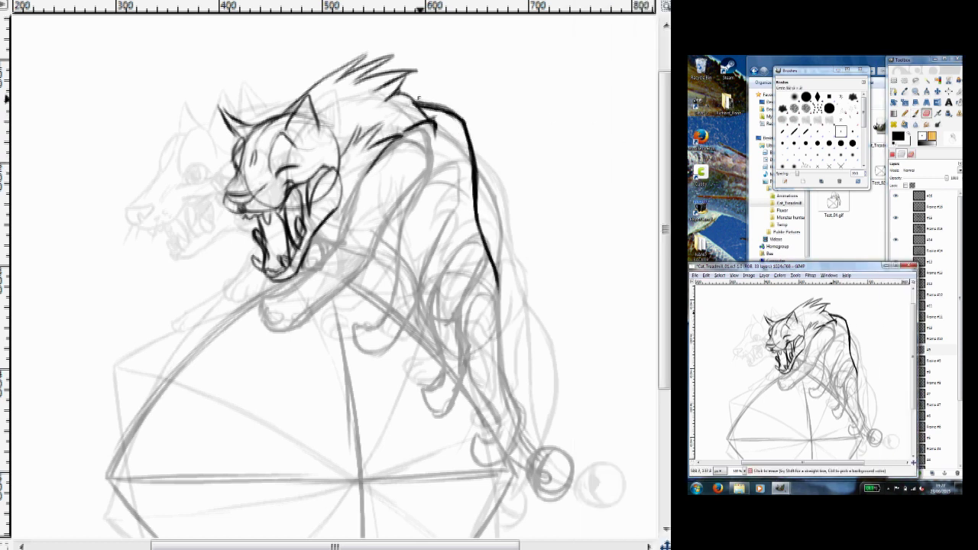
pyautogui.click(635, 209)
pyautogui.click(361, 186)
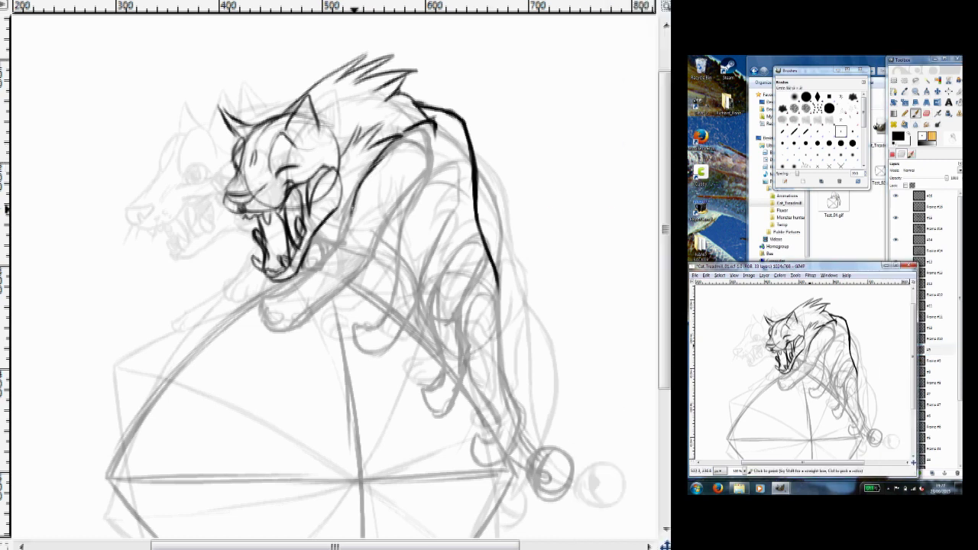
# Ink the near front leg with its paw, the shoulder lines and the chest contours on layer #9
pyautogui.moveTo(354, 204); pyautogui.dragTo(345, 249)
pyautogui.moveTo(372, 243); pyautogui.dragTo(411, 191)
pyautogui.hotkey('ctrl', 'z')
pyautogui.moveTo(403, 104); pyautogui.dragTo(449, 113)
pyautogui.moveTo(404, 125); pyautogui.dragTo(443, 132)
pyautogui.moveTo(430, 178); pyautogui.dragTo(399, 272)
pyautogui.moveTo(348, 225); pyautogui.dragTo(322, 261)
pyautogui.moveTo(384, 234); pyautogui.dragTo(296, 287)
pyautogui.moveTo(346, 274)
pyautogui.mouseDown()
pyautogui.moveTo(324, 295)
pyautogui.moveTo(274, 313)
pyautogui.mouseUp()
pyautogui.moveTo(274, 313); pyautogui.dragTo(333, 320)
pyautogui.moveTo(305, 258); pyautogui.dragTo(342, 216)
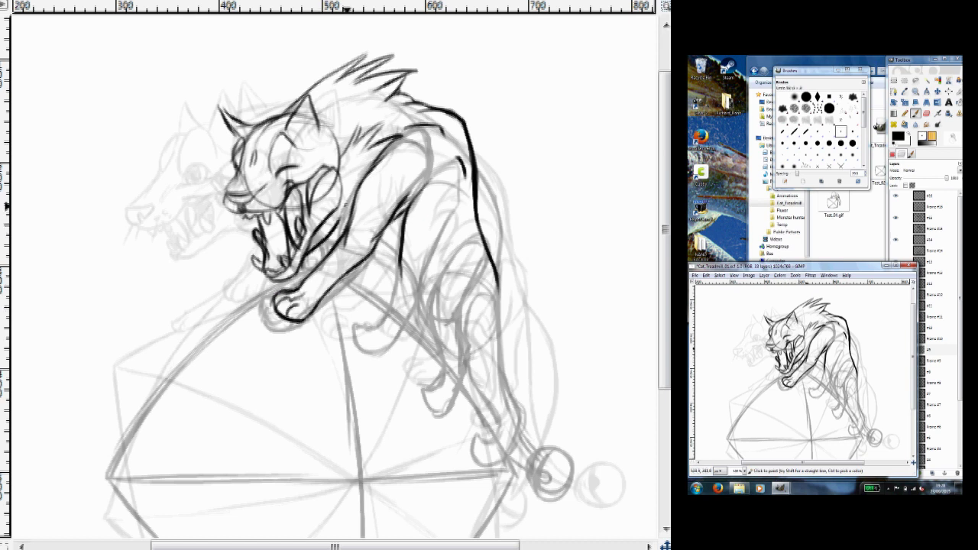
# Compare the neighbouring frame layers and ink the second lowered leg with its paw and the wheel's upper-left edge on layer #9
pyautogui.click(614, 208)
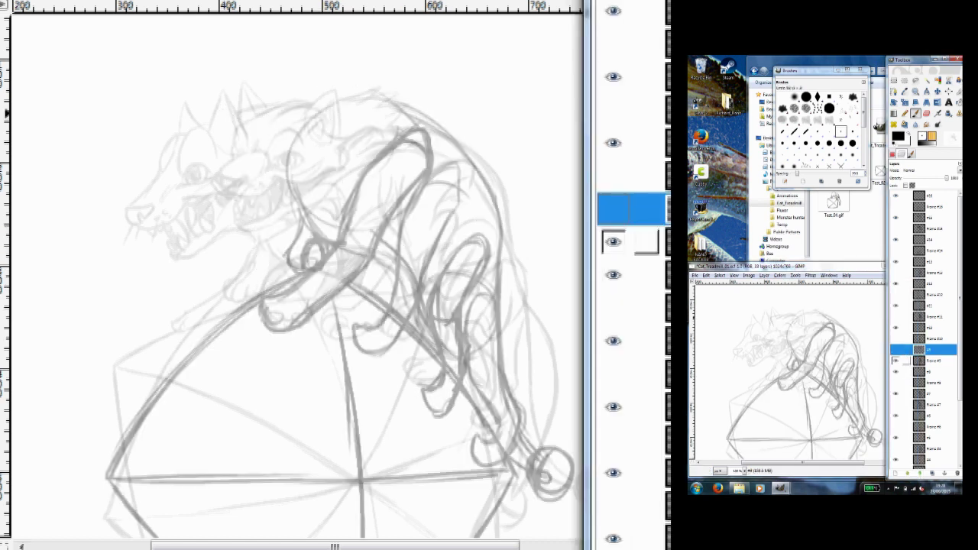
pyautogui.click(614, 275)
pyautogui.click(613, 274)
pyautogui.click(614, 274)
pyautogui.moveTo(404, 277); pyautogui.dragTo(382, 324)
pyautogui.moveTo(356, 321)
pyautogui.mouseDown()
pyautogui.moveTo(387, 356)
pyautogui.moveTo(401, 343)
pyautogui.mouseUp()
pyautogui.moveTo(431, 258)
pyautogui.mouseDown()
pyautogui.moveTo(399, 347)
pyautogui.moveTo(382, 350)
pyautogui.mouseUp()
pyautogui.moveTo(297, 279); pyautogui.dragTo(109, 469)
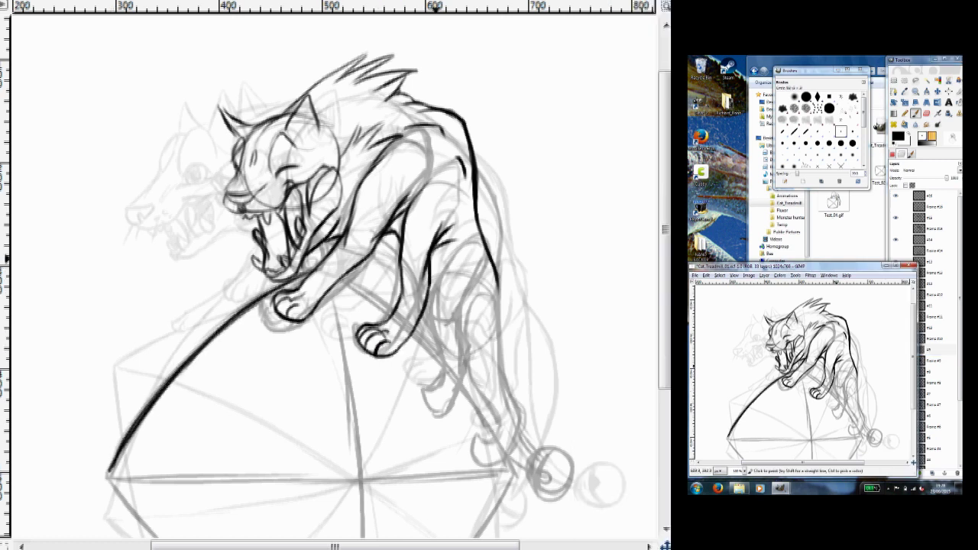
pyautogui.hotkey('ctrl', 'z')
# Ink the rump and both stretched hind legs with their paws on layer #9
pyautogui.moveTo(463, 252); pyautogui.dragTo(435, 319)
pyautogui.moveTo(437, 316); pyautogui.dragTo(448, 364)
pyautogui.moveTo(501, 276); pyautogui.dragTo(516, 426)
pyautogui.moveTo(464, 321); pyautogui.dragTo(489, 379)
pyautogui.moveTo(496, 421); pyautogui.dragTo(494, 451)
pyautogui.moveTo(511, 425); pyautogui.dragTo(505, 453)
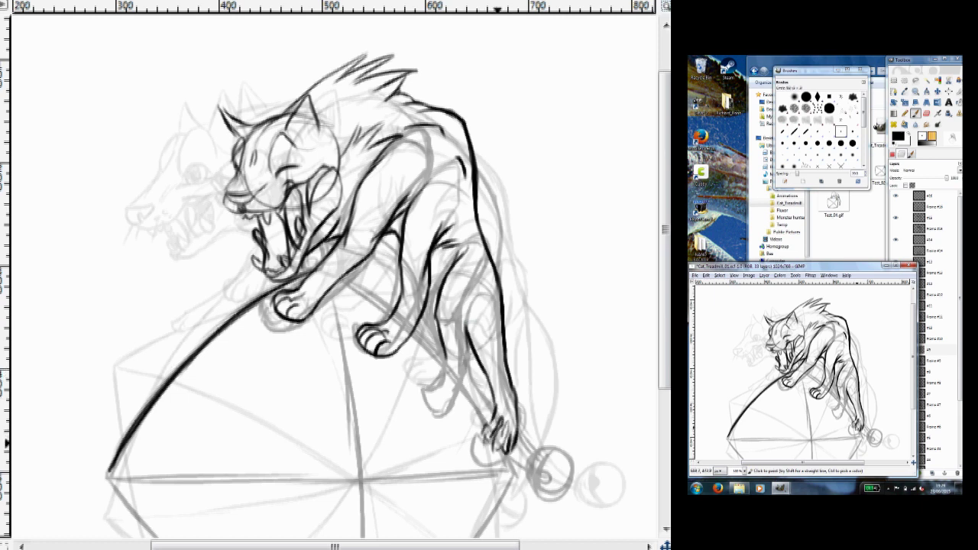
pyautogui.moveTo(470, 284)
pyautogui.mouseDown()
pyautogui.moveTo(458, 386)
pyautogui.moveTo(430, 404)
pyautogui.mouseUp()
pyautogui.click(933, 349)
pyautogui.click(462, 372)
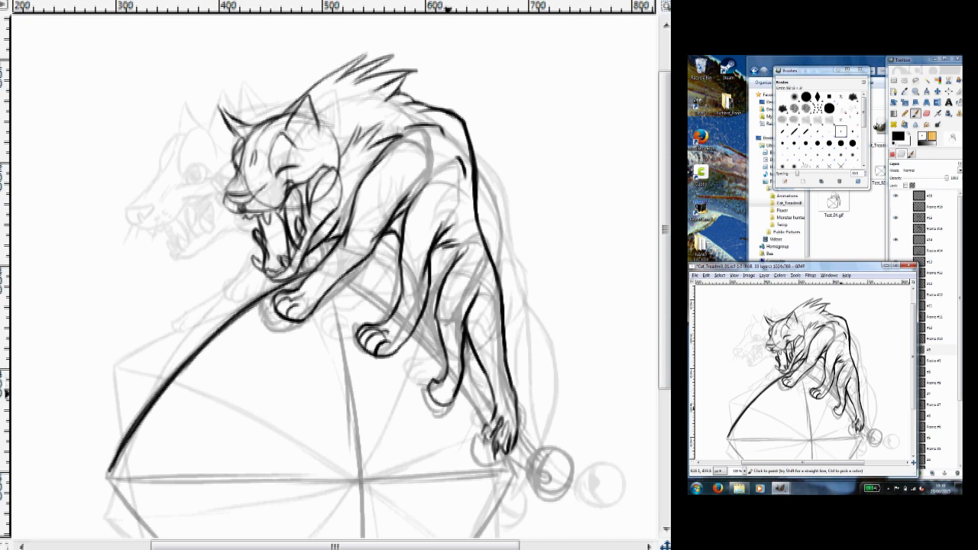
# Ink the wheel's remaining outer edges and its horizontal and vertical spokes on layer #9
pyautogui.scroll(-3, 474, 405)
pyautogui.moveTo(517, 317); pyautogui.dragTo(360, 520)
pyautogui.scroll(-2, 382, 474)
pyautogui.moveTo(335, 87)
pyautogui.mouseDown()
pyautogui.moveTo(363, 336)
pyautogui.moveTo(352, 468)
pyautogui.mouseUp()
pyautogui.moveTo(517, 265)
pyautogui.mouseDown()
pyautogui.moveTo(109, 273)
pyautogui.moveTo(336, 458)
pyautogui.mouseUp()
# Shade the far hind leg and ink the short ball-tipped tail on layer #9
pyautogui.scroll(4, 329, 275)
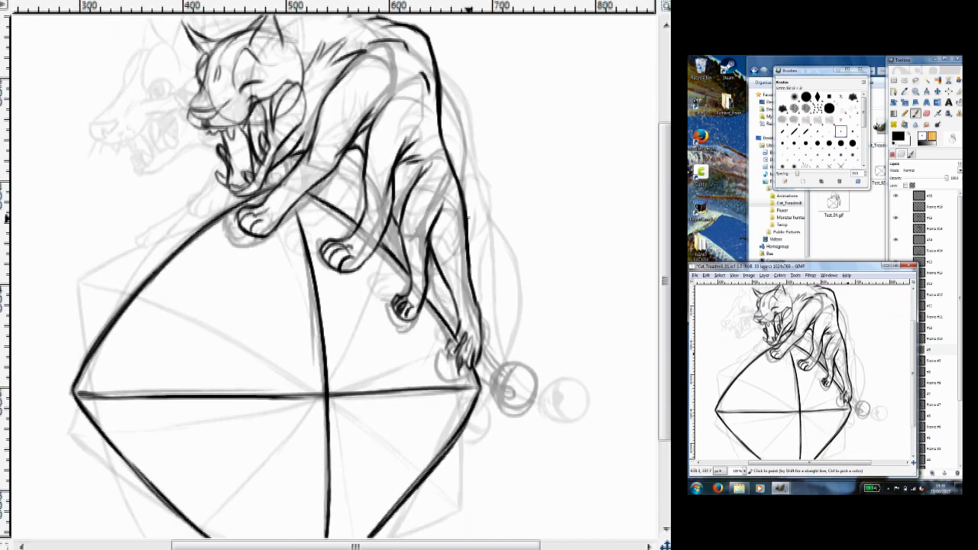
pyautogui.moveTo(431, 243); pyautogui.dragTo(456, 327)
pyautogui.moveTo(510, 364)
pyautogui.mouseDown()
pyautogui.moveTo(529, 403)
pyautogui.moveTo(506, 376)
pyautogui.mouseUp()
pyautogui.scroll(3, 336, 275)
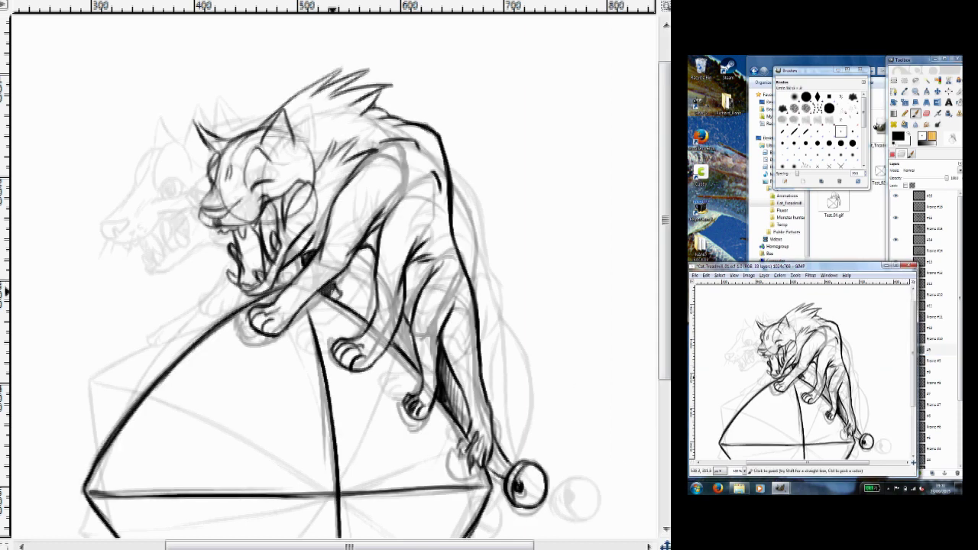
# Fade the Frame #11 sketch and ink the back, shoulder bump, head outline and muzzle on layer #11
pyautogui.click(616, 76)
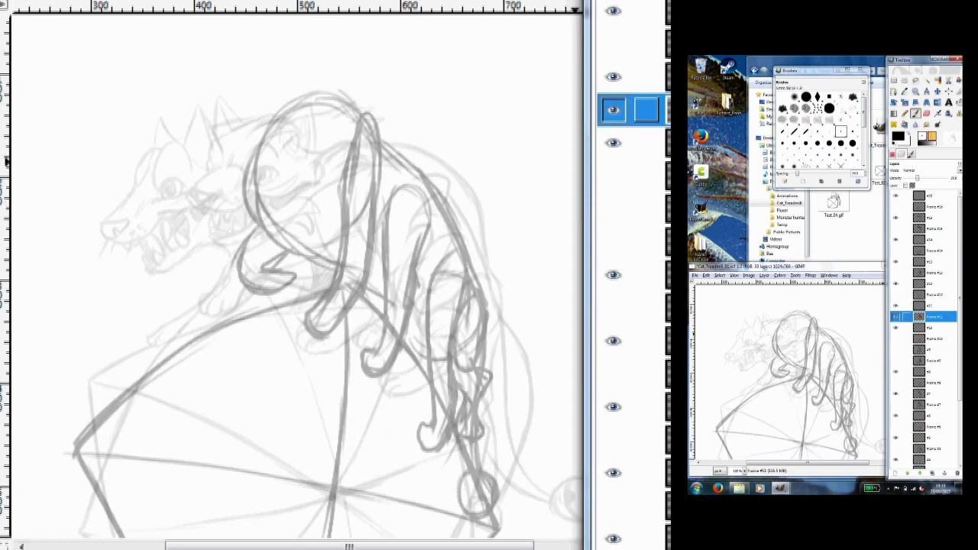
pyautogui.moveTo(205, 105)
pyautogui.mouseDown()
pyautogui.moveTo(306, 89)
pyautogui.moveTo(404, 136)
pyautogui.moveTo(468, 251)
pyautogui.moveTo(493, 336)
pyautogui.mouseUp()
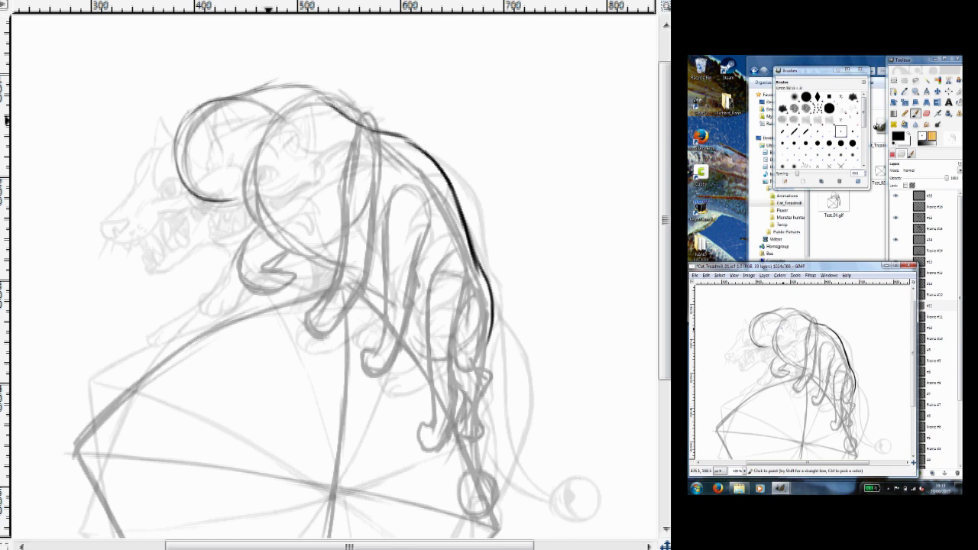
pyautogui.moveTo(362, 122); pyautogui.dragTo(418, 164)
pyautogui.moveTo(184, 122)
pyautogui.mouseDown()
pyautogui.moveTo(169, 159)
pyautogui.moveTo(188, 199)
pyautogui.mouseUp()
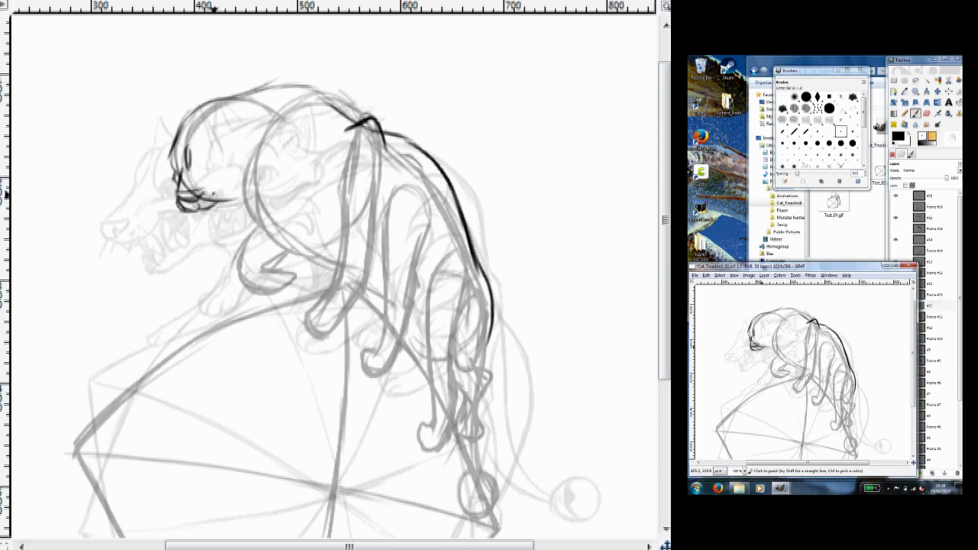
pyautogui.hotkey('ctrl', 'z')
# Ink the eye, nose bridge, snarling mouth and open lower jaw on layer #11
pyautogui.moveTo(260, 139)
pyautogui.mouseDown()
pyautogui.moveTo(246, 200)
pyautogui.moveTo(180, 191)
pyautogui.mouseUp()
pyautogui.moveTo(226, 157); pyautogui.dragTo(219, 170)
pyautogui.moveTo(205, 129); pyautogui.dragTo(208, 153)
pyautogui.moveTo(217, 142); pyautogui.dragTo(255, 220)
pyautogui.moveTo(256, 205); pyautogui.dragTo(241, 240)
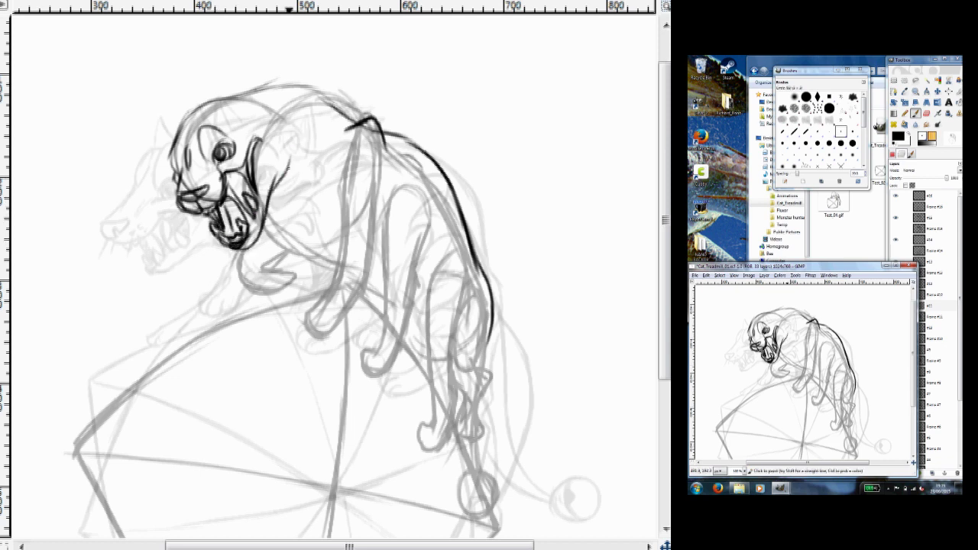
# Ink the pointed ears, the nape line and the cheek, neck and chest fur on layer #11
pyautogui.moveTo(201, 83); pyautogui.dragTo(214, 123)
pyautogui.moveTo(223, 87); pyautogui.dragTo(233, 124)
pyautogui.moveTo(149, 122); pyautogui.dragTo(176, 168)
pyautogui.moveTo(226, 98)
pyautogui.mouseDown()
pyautogui.moveTo(305, 74)
pyautogui.moveTo(356, 123)
pyautogui.mouseUp()
pyautogui.moveTo(300, 192); pyautogui.dragTo(266, 229)
pyautogui.moveTo(284, 219)
pyautogui.mouseDown()
pyautogui.moveTo(288, 255)
pyautogui.moveTo(321, 252)
pyautogui.mouseUp()
pyautogui.moveTo(285, 153)
pyautogui.mouseDown()
pyautogui.moveTo(353, 126)
pyautogui.moveTo(318, 178)
pyautogui.mouseUp()
# Ink the near front leg from shoulder to paw on layer #11, undoing and redrawing the unsatisfactory strokes
pyautogui.moveTo(342, 164); pyautogui.dragTo(330, 273)
pyautogui.moveTo(379, 188); pyautogui.dragTo(357, 246)
pyautogui.hotkey('ctrl', 'z')
pyautogui.hotkey('ctrl', 'z')
pyautogui.moveTo(340, 200)
pyautogui.mouseDown()
pyautogui.moveTo(328, 277)
pyautogui.moveTo(311, 299)
pyautogui.moveTo(344, 338)
pyautogui.mouseUp()
pyautogui.hotkey('ctrl', 'z')
pyautogui.hotkey('ctrl', 'z')
pyautogui.hotkey('ctrl', 'l')
pyautogui.hotkey('ctrl', 'l')
pyautogui.moveTo(344, 328); pyautogui.dragTo(377, 258)
pyautogui.moveTo(378, 197); pyautogui.dragTo(336, 298)
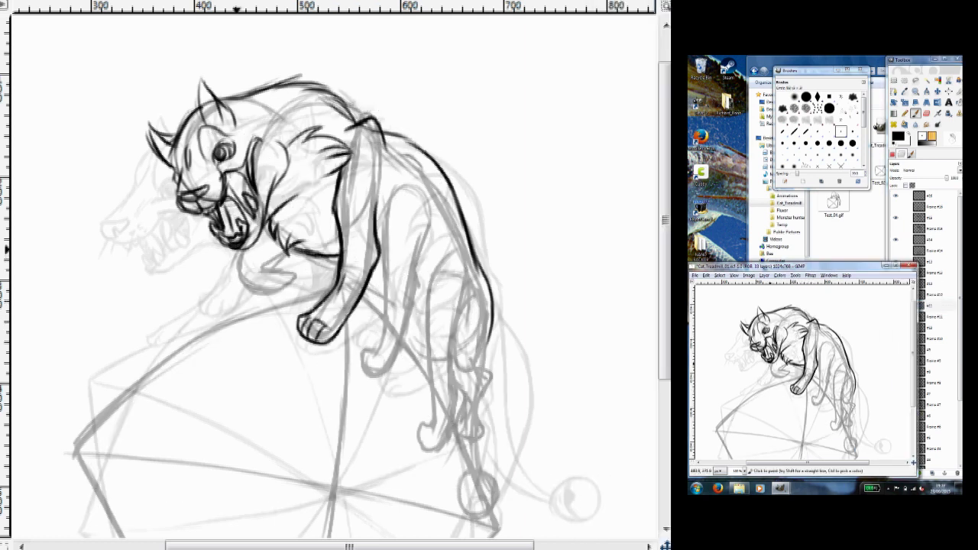
# Ink the raised far front paw beneath the jaw and add the whiskers on layer #11
pyautogui.moveTo(258, 252); pyautogui.dragTo(234, 295)
pyautogui.moveTo(280, 243)
pyautogui.mouseDown()
pyautogui.moveTo(257, 266)
pyautogui.moveTo(255, 296)
pyautogui.mouseUp()
pyautogui.moveTo(252, 267); pyautogui.dragTo(258, 288)
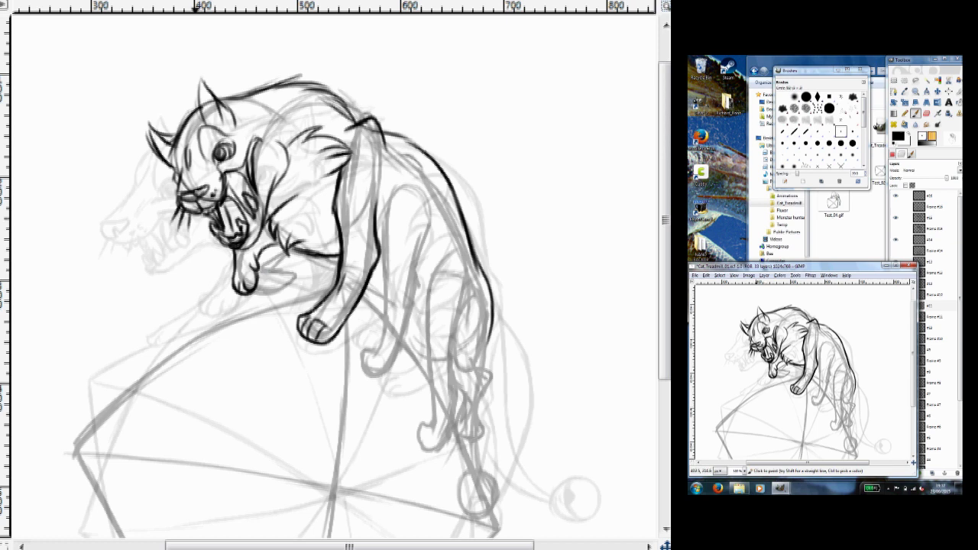
# Ink the flank, the lowered middle leg and both hanging hind legs with their paws on layer #11
pyautogui.moveTo(390, 200); pyautogui.dragTo(381, 355)
pyautogui.moveTo(428, 229)
pyautogui.mouseDown()
pyautogui.moveTo(432, 278)
pyautogui.moveTo(468, 356)
pyautogui.moveTo(458, 377)
pyautogui.moveTo(473, 376)
pyautogui.mouseUp()
pyautogui.moveTo(489, 344); pyautogui.dragTo(486, 404)
pyautogui.moveTo(473, 373); pyautogui.dragTo(464, 422)
pyautogui.moveTo(442, 246); pyautogui.dragTo(419, 340)
pyautogui.moveTo(438, 264)
pyautogui.mouseDown()
pyautogui.moveTo(433, 391)
pyautogui.moveTo(454, 364)
pyautogui.mouseUp()
# Ink the wheel's two upper edges, the tail ball behind it and the shading under the throat on layer #11
pyautogui.moveTo(362, 292); pyautogui.dragTo(437, 393)
pyautogui.scroll(-5, 437, 392)
pyautogui.moveTo(456, 281); pyautogui.dragTo(500, 386)
pyautogui.moveTo(276, 79)
pyautogui.mouseDown()
pyautogui.moveTo(240, 139)
pyautogui.moveTo(262, 104)
pyautogui.mouseUp()
pyautogui.moveTo(332, 143)
pyautogui.mouseDown()
pyautogui.moveTo(130, 242)
pyautogui.moveTo(75, 300)
pyautogui.mouseUp()
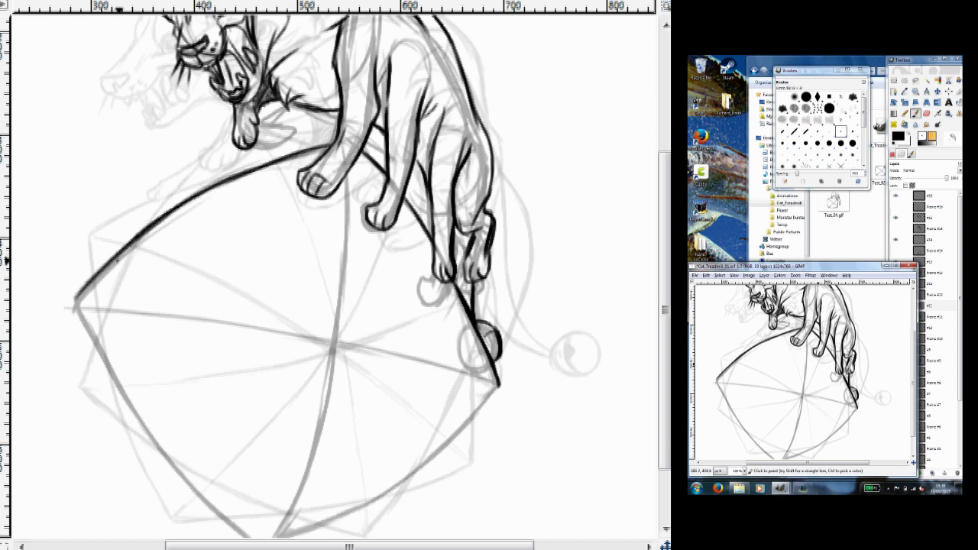
# Ink the wheel's curved vertical spoke, lower edges and cross spoke on layer #11
pyautogui.moveTo(346, 174); pyautogui.dragTo(324, 403)
pyautogui.scroll(-3, 329, 305)
pyautogui.moveTo(501, 305); pyautogui.dragTo(336, 442)
pyautogui.moveTo(274, 461); pyautogui.dragTo(313, 377)
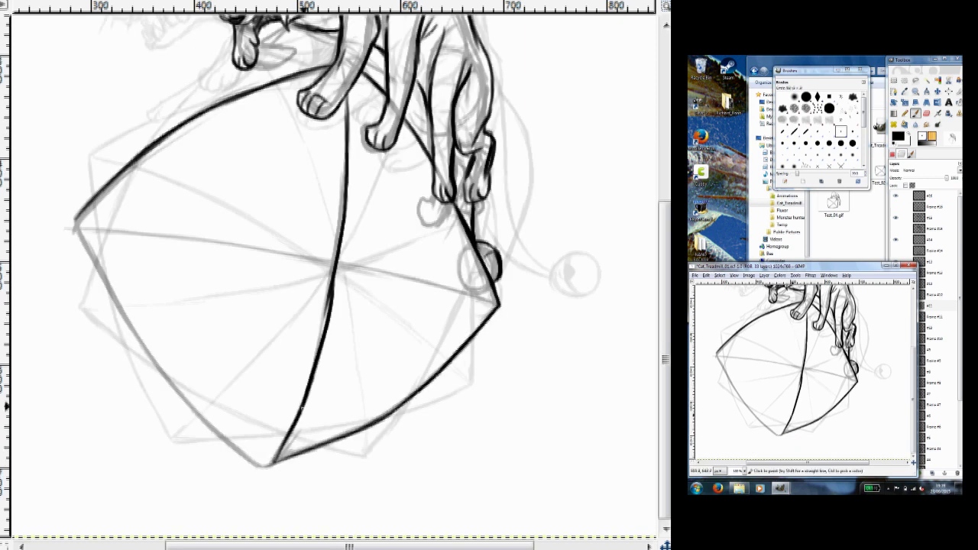
pyautogui.moveTo(74, 226); pyautogui.dragTo(264, 466)
pyautogui.moveTo(498, 306); pyautogui.dragTo(75, 226)
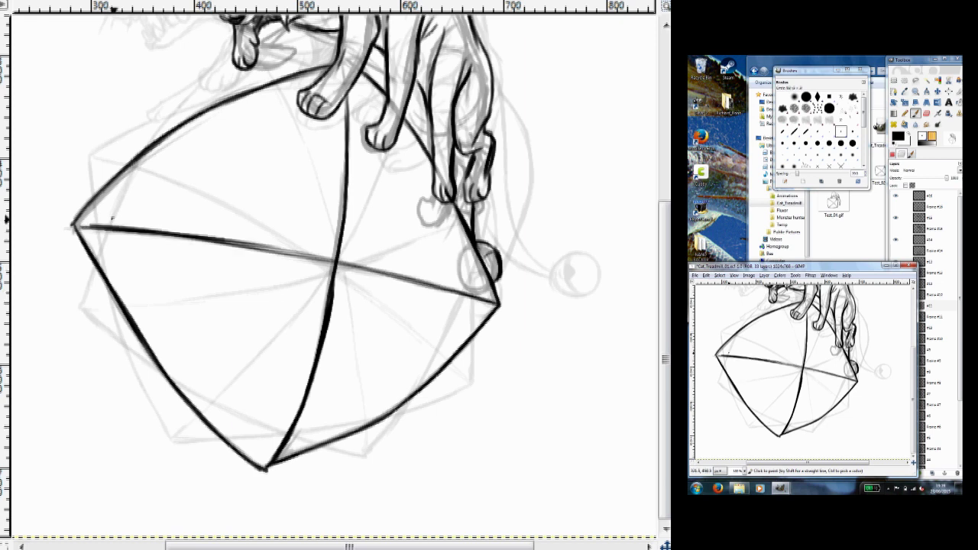
# Fill in the dark far-leg shape beneath the belly on layer #11
pyautogui.scroll(5, 329, 305)
pyautogui.hscroll(-5, 328, 305)
pyautogui.moveTo(429, 169); pyautogui.dragTo(455, 188)
pyautogui.scroll(2, 329, 305)
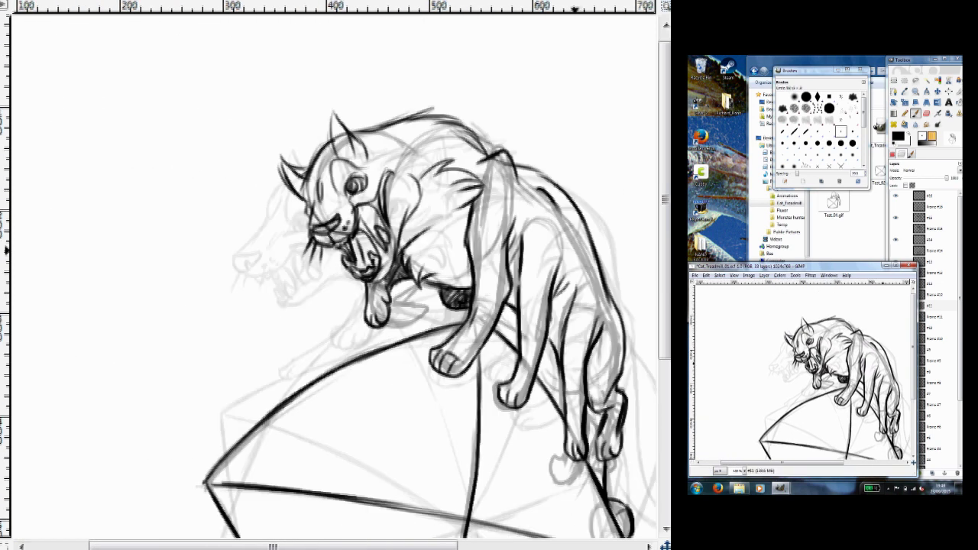
# Switch to layer #13 and ink the creature's snout, forehead, eye, toothed mouth and ears
pyautogui.click(936, 305)
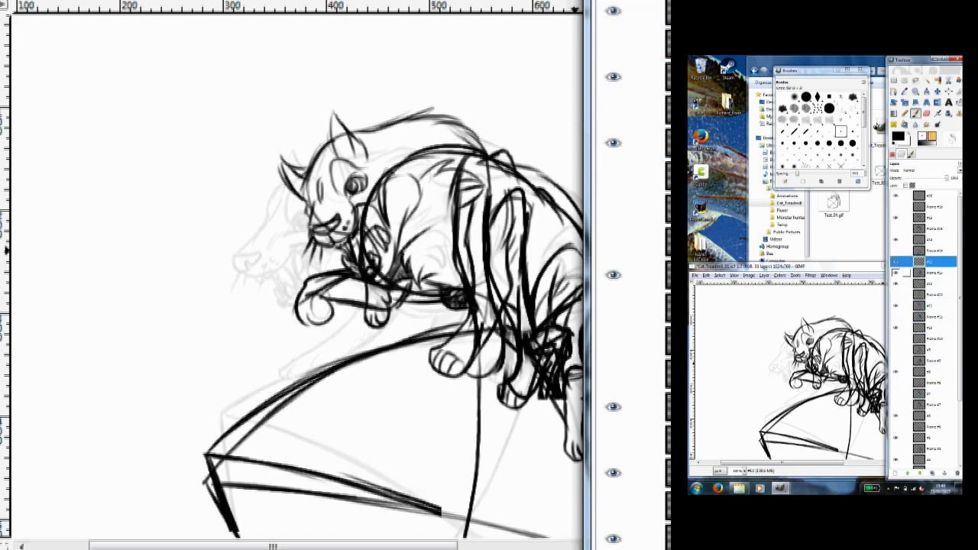
pyautogui.click(928, 262)
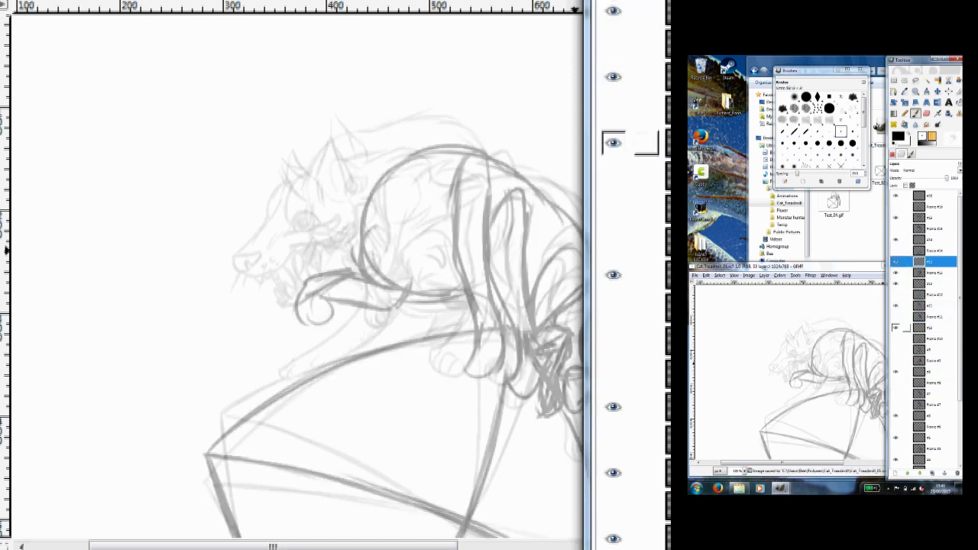
pyautogui.moveTo(321, 149)
pyautogui.mouseDown()
pyautogui.moveTo(290, 230)
pyautogui.moveTo(290, 200)
pyautogui.moveTo(238, 246)
pyautogui.mouseUp()
pyautogui.moveTo(290, 223); pyautogui.dragTo(364, 200)
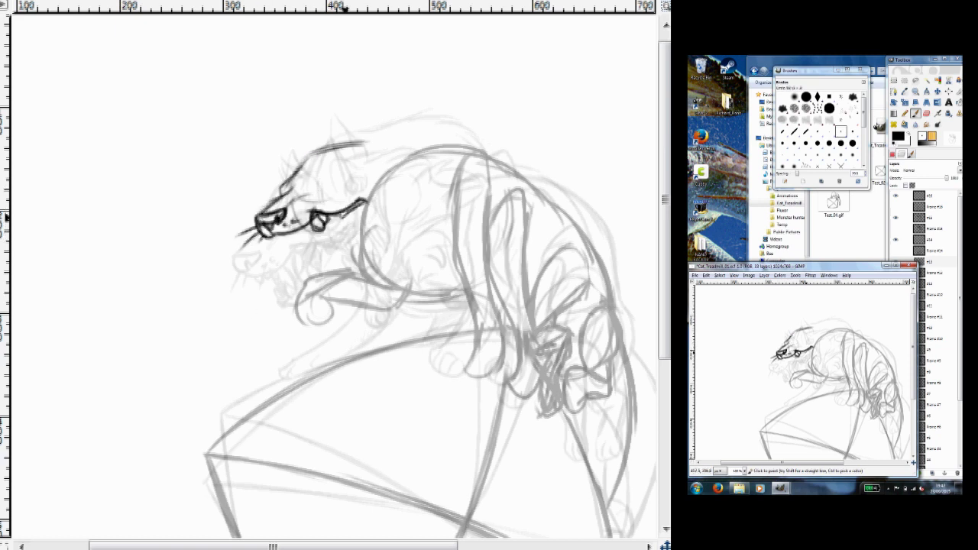
pyautogui.moveTo(297, 233); pyautogui.dragTo(282, 250)
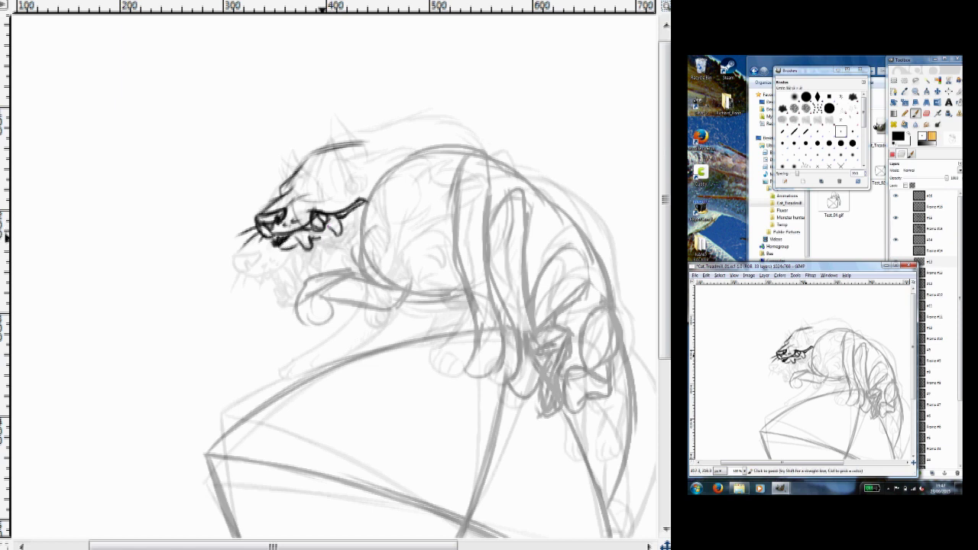
pyautogui.moveTo(305, 198)
pyautogui.mouseDown()
pyautogui.moveTo(336, 161)
pyautogui.moveTo(355, 156)
pyautogui.mouseUp()
pyautogui.moveTo(281, 139); pyautogui.dragTo(310, 187)
# Ink the ruffled mane, shoulder and back line, rump, tail edge and thigh on layer #13
pyautogui.moveTo(347, 144)
pyautogui.mouseDown()
pyautogui.moveTo(439, 114)
pyautogui.moveTo(535, 191)
pyautogui.mouseUp()
pyautogui.moveTo(437, 169); pyautogui.dragTo(585, 202)
pyautogui.hscroll(3, 581, 229)
pyautogui.moveTo(528, 222); pyautogui.dragTo(554, 464)
pyautogui.moveTo(510, 330); pyautogui.dragTo(539, 295)
pyautogui.moveTo(466, 300); pyautogui.dragTo(522, 230)
# Ink the throat and chest, the raised forepaw, the shoulder fur and the near front leg with its paw on layer #13
pyautogui.moveTo(379, 298)
pyautogui.mouseDown()
pyautogui.moveTo(294, 249)
pyautogui.moveTo(321, 268)
pyautogui.mouseUp()
pyautogui.moveTo(279, 183); pyautogui.dragTo(300, 197)
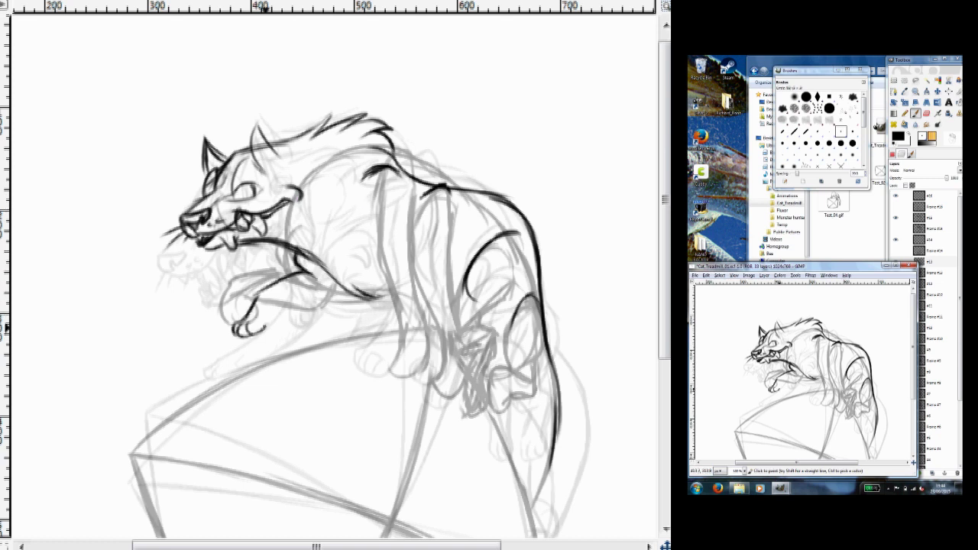
pyautogui.hotkey('ctrl', 'z')
pyautogui.moveTo(317, 200)
pyautogui.mouseDown()
pyautogui.moveTo(348, 225)
pyautogui.moveTo(343, 214)
pyautogui.mouseUp()
pyautogui.moveTo(348, 185); pyautogui.dragTo(371, 230)
pyautogui.moveTo(371, 220); pyautogui.dragTo(405, 350)
pyautogui.moveTo(405, 222)
pyautogui.mouseDown()
pyautogui.moveTo(430, 365)
pyautogui.moveTo(388, 376)
pyautogui.mouseUp()
pyautogui.hotkey('ctrl', 'z')
pyautogui.moveTo(412, 268); pyautogui.dragTo(413, 348)
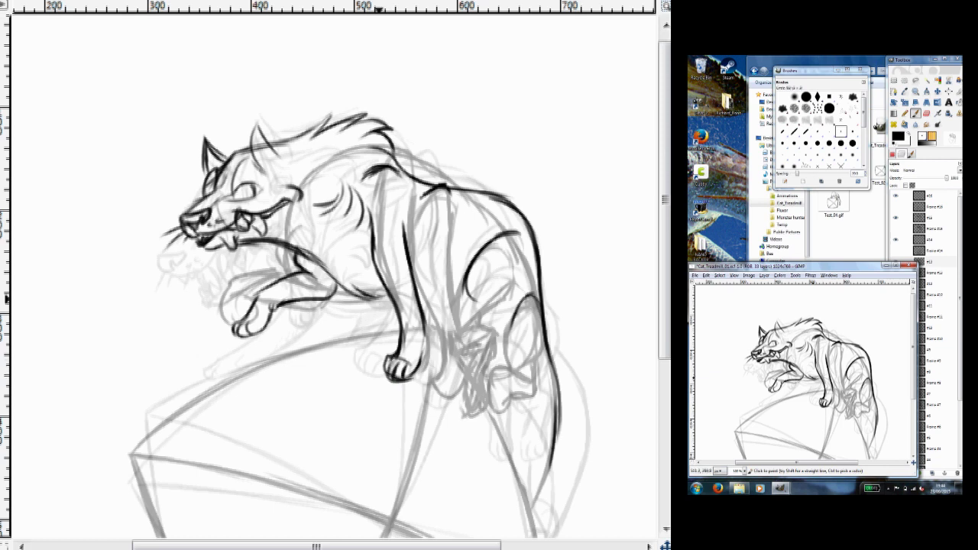
# Ink the flank, the lowered middle leg and the bent hind legs with their paws on layer #13
pyautogui.moveTo(422, 233); pyautogui.dragTo(425, 306)
pyautogui.moveTo(451, 239); pyautogui.dragTo(454, 298)
pyautogui.moveTo(527, 246); pyautogui.dragTo(489, 298)
pyautogui.moveTo(478, 284)
pyautogui.mouseDown()
pyautogui.moveTo(465, 302)
pyautogui.moveTo(478, 346)
pyautogui.mouseUp()
pyautogui.moveTo(502, 290); pyautogui.dragTo(479, 378)
pyautogui.moveTo(427, 298); pyautogui.dragTo(447, 382)
pyautogui.moveTo(454, 281); pyautogui.dragTo(460, 306)
pyautogui.moveTo(458, 348); pyautogui.dragTo(465, 401)
pyautogui.moveTo(437, 369); pyautogui.dragTo(450, 408)
pyautogui.moveTo(457, 382); pyautogui.dragTo(460, 396)
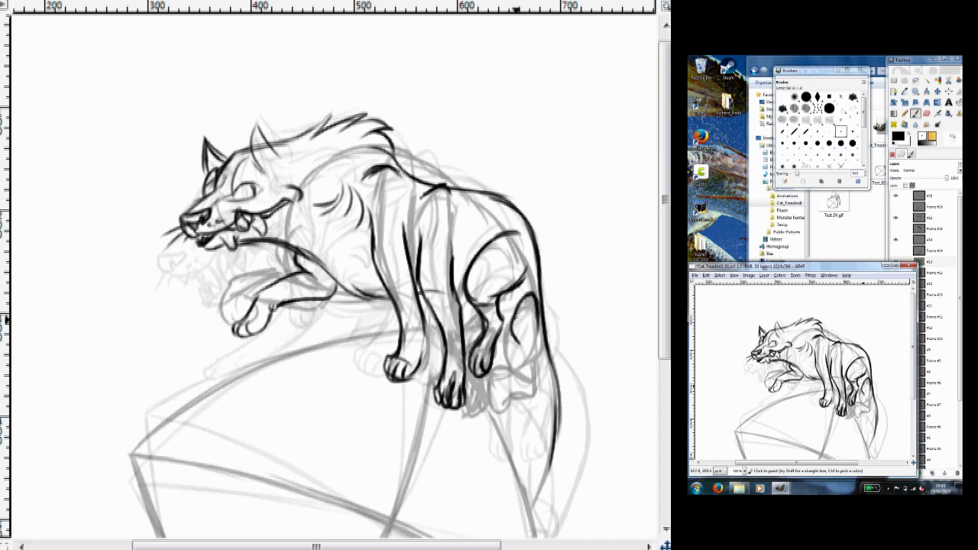
pyautogui.moveTo(510, 343); pyautogui.dragTo(528, 366)
pyautogui.moveTo(495, 353); pyautogui.dragTo(508, 375)
# Ink the wheel's four curved outer edges and both crossing spokes on layer #13
pyautogui.scroll(-3, 405, 305)
pyautogui.moveTo(460, 214)
pyautogui.mouseDown()
pyautogui.moveTo(507, 312)
pyautogui.moveTo(547, 463)
pyautogui.mouseUp()
pyautogui.scroll(-1, 548, 463)
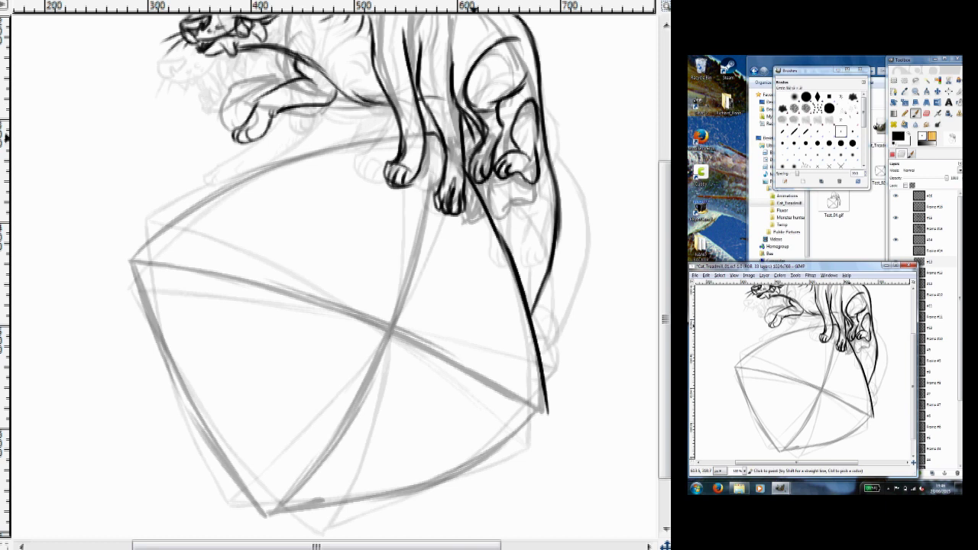
pyautogui.moveTo(399, 138); pyautogui.dragTo(130, 261)
pyautogui.moveTo(435, 135); pyautogui.dragTo(269, 513)
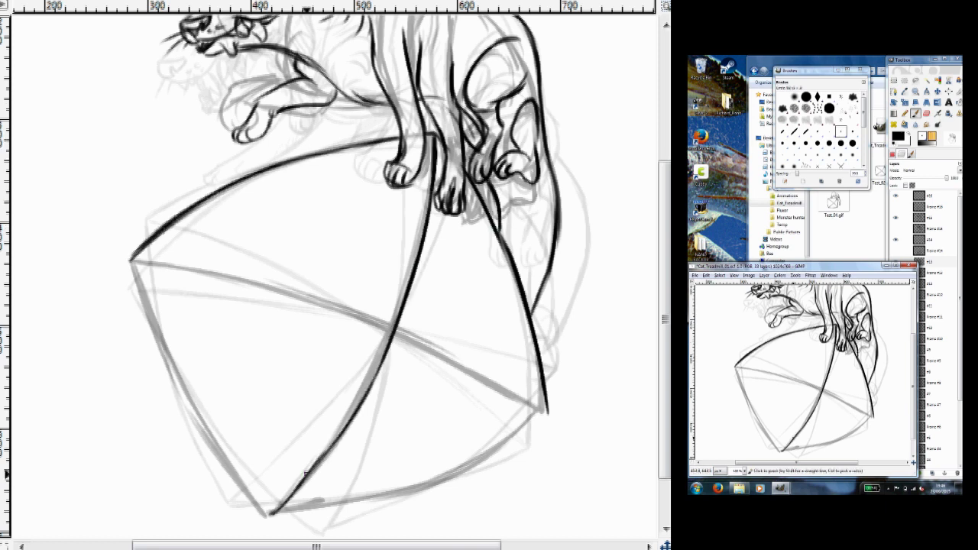
pyautogui.moveTo(547, 412)
pyautogui.mouseDown()
pyautogui.moveTo(530, 435)
pyautogui.moveTo(269, 513)
pyautogui.mouseUp()
pyautogui.moveTo(393, 342); pyautogui.dragTo(275, 512)
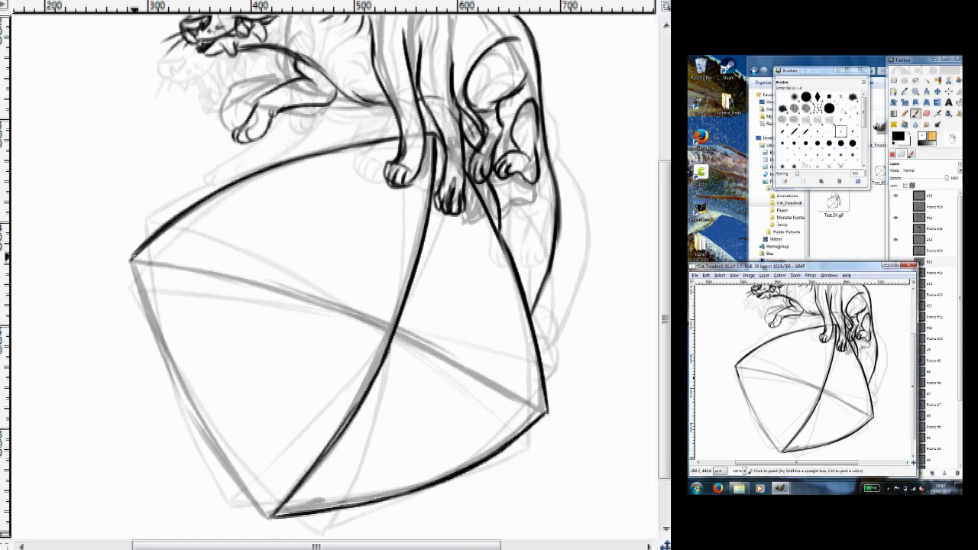
pyautogui.moveTo(132, 260); pyautogui.dragTo(269, 514)
pyautogui.moveTo(547, 413); pyautogui.dragTo(134, 261)
# Ink the far foreleg reaching forward onto the wheel's top edge beneath the belly on layer #13
pyautogui.click(925, 262)
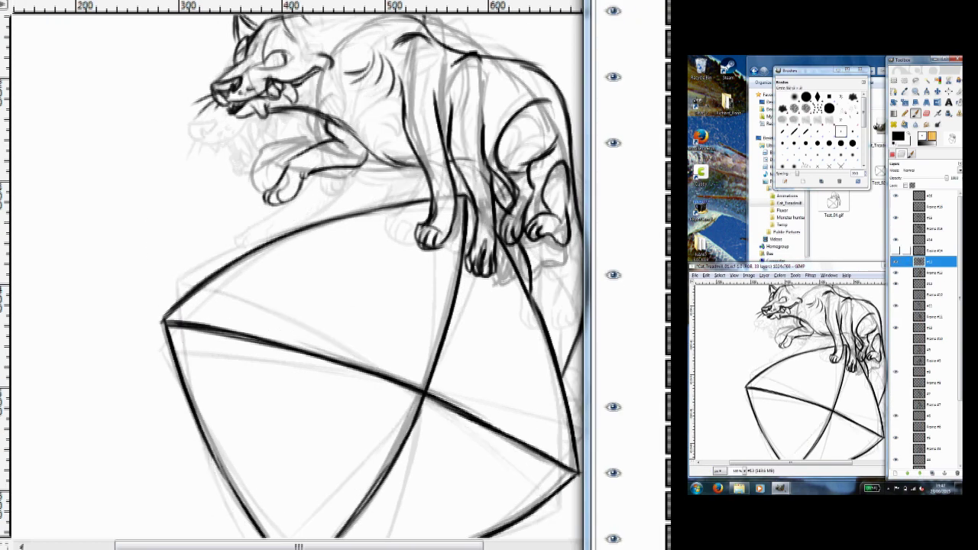
pyautogui.click(897, 261)
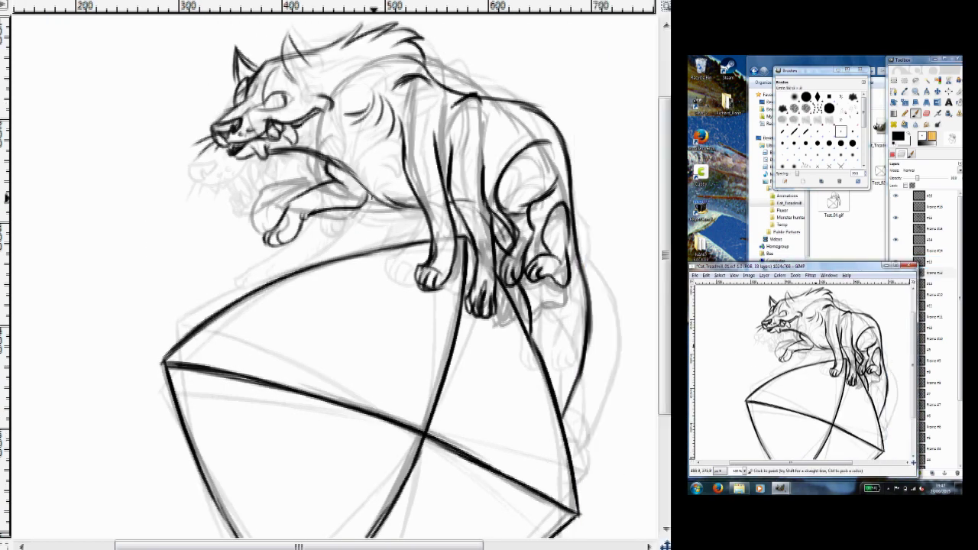
pyautogui.moveTo(401, 242); pyautogui.dragTo(320, 250)
pyautogui.moveTo(410, 242); pyautogui.dragTo(341, 257)
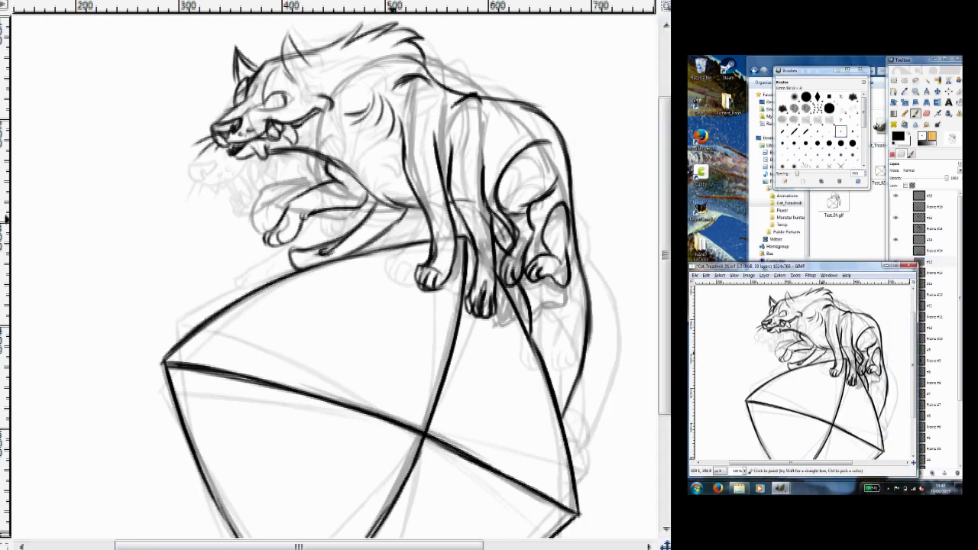
pyautogui.moveTo(390, 207); pyautogui.dragTo(341, 254)
pyautogui.moveTo(365, 173); pyautogui.dragTo(344, 197)
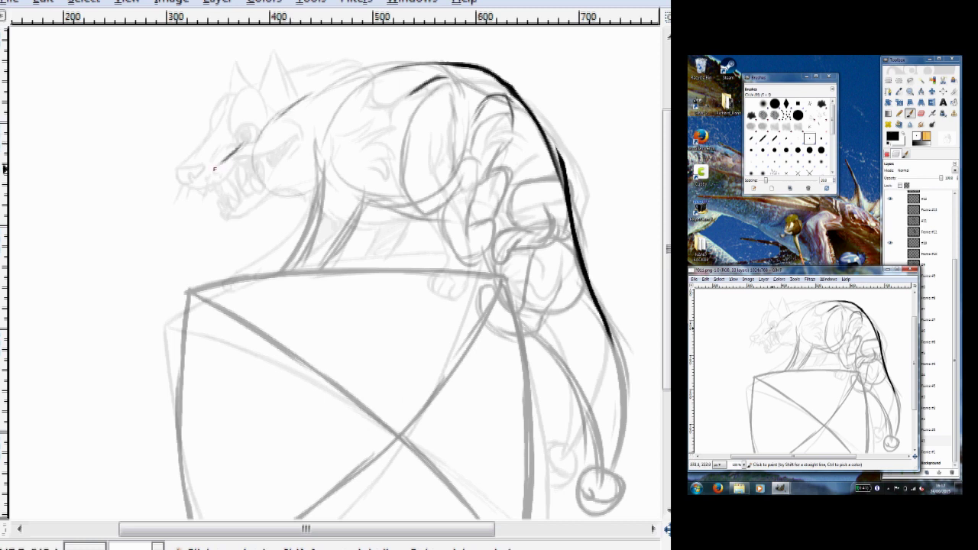
# Ink the snout, brow, eye, neck line and upper fangs on layer #1
pyautogui.moveTo(213, 174); pyautogui.dragTo(250, 128)
pyautogui.moveTo(264, 103)
pyautogui.mouseDown()
pyautogui.moveTo(355, 54)
pyautogui.moveTo(435, 63)
pyautogui.mouseUp()
pyautogui.moveTo(246, 179)
pyautogui.mouseDown()
pyautogui.moveTo(295, 156)
pyautogui.moveTo(281, 163)
pyautogui.moveTo(278, 210)
pyautogui.mouseUp()
pyautogui.moveTo(295, 168); pyautogui.dragTo(274, 203)
pyautogui.moveTo(309, 151); pyautogui.dragTo(284, 215)
pyautogui.moveTo(252, 157)
pyautogui.mouseDown()
pyautogui.moveTo(280, 126)
pyautogui.moveTo(281, 95)
pyautogui.mouseUp()
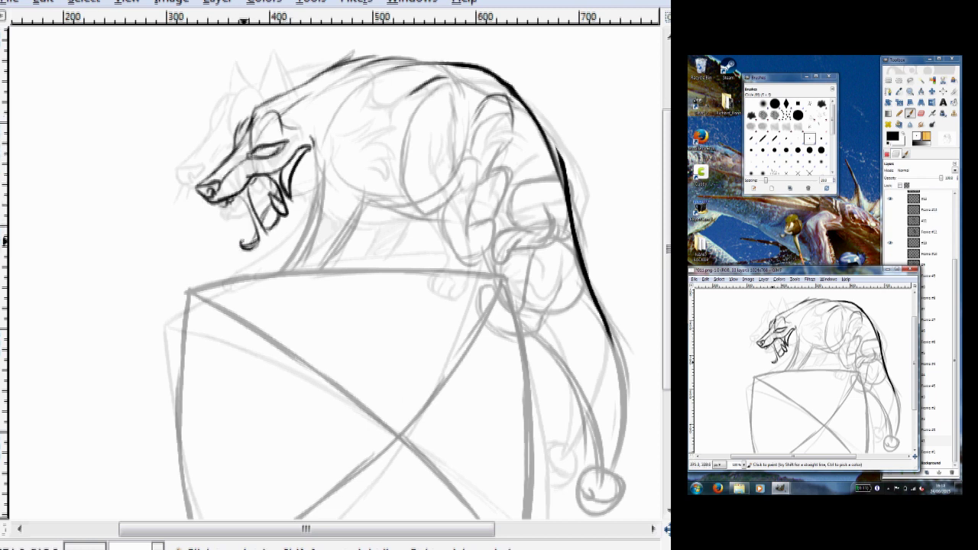
# Ink the open lower jaw, the cheek line, both ears and the pupil on layer #1
pyautogui.moveTo(260, 177); pyautogui.dragTo(257, 248)
pyautogui.moveTo(314, 153); pyautogui.dragTo(263, 243)
pyautogui.moveTo(261, 126)
pyautogui.mouseDown()
pyautogui.moveTo(283, 84)
pyautogui.moveTo(226, 93)
pyautogui.mouseUp()
pyautogui.moveTo(275, 115); pyautogui.dragTo(308, 98)
pyautogui.moveTo(256, 156); pyautogui.dragTo(266, 145)
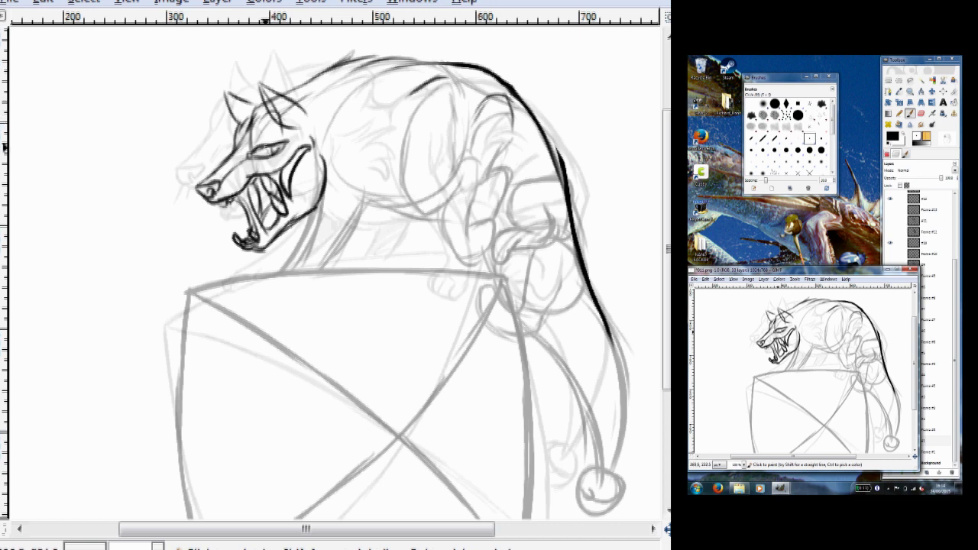
# Ink the shoulder fur, the jagged chest and belly line, and the near front leg with its paw on layer #1
pyautogui.moveTo(352, 129); pyautogui.dragTo(409, 107)
pyautogui.moveTo(409, 128)
pyautogui.mouseDown()
pyautogui.moveTo(398, 168)
pyautogui.moveTo(428, 218)
pyautogui.mouseUp()
pyautogui.moveTo(452, 115)
pyautogui.mouseDown()
pyautogui.moveTo(440, 177)
pyautogui.moveTo(457, 249)
pyautogui.mouseUp()
pyautogui.moveTo(287, 217)
pyautogui.mouseDown()
pyautogui.moveTo(337, 227)
pyautogui.moveTo(369, 207)
pyautogui.mouseUp()
pyautogui.moveTo(363, 230)
pyautogui.mouseDown()
pyautogui.moveTo(420, 200)
pyautogui.moveTo(443, 246)
pyautogui.mouseUp()
pyautogui.moveTo(446, 230)
pyautogui.mouseDown()
pyautogui.moveTo(479, 240)
pyautogui.moveTo(487, 262)
pyautogui.mouseUp()
# Ink the hunched haunch and the folded middle and hind legs with their paws on layer #1
pyautogui.hotkey('shift', 'e')
pyautogui.press('p')
pyautogui.moveTo(510, 91); pyautogui.dragTo(444, 161)
pyautogui.moveTo(509, 150); pyautogui.dragTo(469, 199)
pyautogui.moveTo(519, 157); pyautogui.dragTo(484, 168)
pyautogui.moveTo(542, 118); pyautogui.dragTo(532, 136)
pyautogui.moveTo(519, 92); pyautogui.dragTo(569, 195)
pyautogui.moveTo(550, 164); pyautogui.dragTo(512, 229)
pyautogui.moveTo(538, 187); pyautogui.dragTo(509, 248)
pyautogui.moveTo(511, 161); pyautogui.dragTo(493, 218)
pyautogui.moveTo(504, 199)
pyautogui.mouseDown()
pyautogui.moveTo(474, 237)
pyautogui.moveTo(516, 271)
pyautogui.mouseUp()
pyautogui.moveTo(554, 206); pyautogui.dragTo(508, 271)
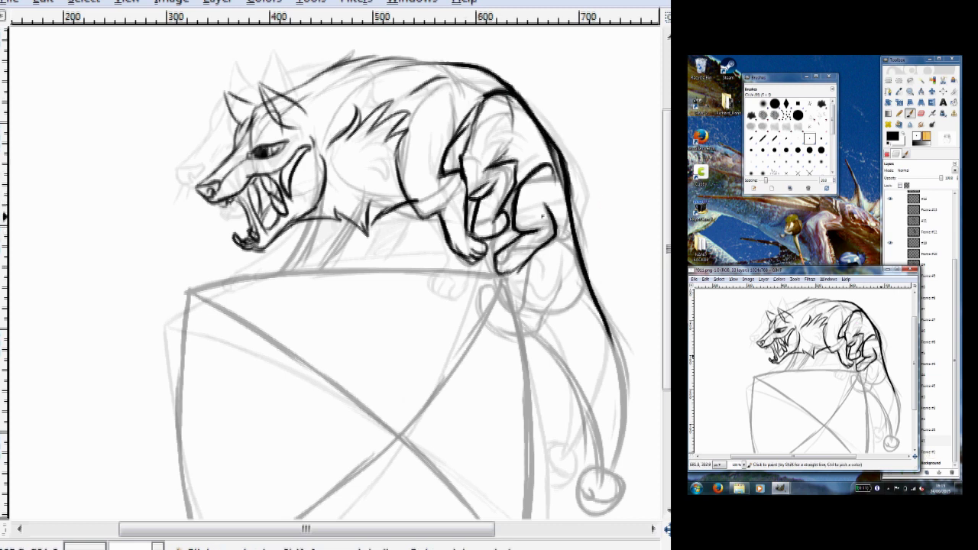
pyautogui.hotkey('ctrl', 'z')
# Ink the rearmost leg and foot gripping the wheel's corner, and the wheel's top edge on layer #1
pyautogui.moveTo(570, 245)
pyautogui.mouseDown()
pyautogui.moveTo(483, 288)
pyautogui.moveTo(480, 322)
pyautogui.mouseUp()
pyautogui.moveTo(483, 320); pyautogui.dragTo(544, 330)
pyautogui.moveTo(506, 267)
pyautogui.mouseDown()
pyautogui.moveTo(191, 290)
pyautogui.moveTo(427, 262)
pyautogui.mouseUp()
# Outline and shade the dark far legs beneath the belly and add the tail-base stroke behind the foot on layer #1
pyautogui.moveTo(312, 220); pyautogui.dragTo(285, 267)
pyautogui.moveTo(390, 207); pyautogui.dragTo(373, 264)
pyautogui.moveTo(435, 214); pyautogui.dragTo(393, 266)
pyautogui.moveTo(346, 217); pyautogui.dragTo(315, 260)
pyautogui.moveTo(353, 228); pyautogui.dragTo(305, 266)
pyautogui.moveTo(535, 284); pyautogui.dragTo(578, 316)
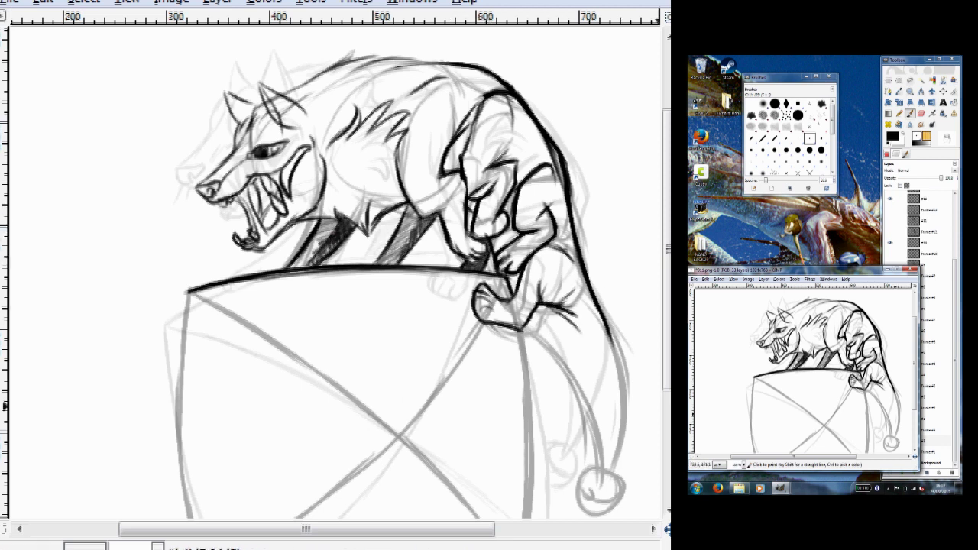
# Ink the wheel's side and lower edges and both diagonal spokes on layer #1
pyautogui.scroll(-5, 535, 306)
pyautogui.moveTo(523, 149); pyautogui.dragTo(527, 398)
pyautogui.moveTo(188, 118); pyautogui.dragTo(210, 412)
pyautogui.moveTo(526, 399)
pyautogui.mouseDown()
pyautogui.moveTo(212, 416)
pyautogui.moveTo(445, 421)
pyautogui.mouseUp()
pyautogui.moveTo(485, 147); pyautogui.dragTo(402, 265)
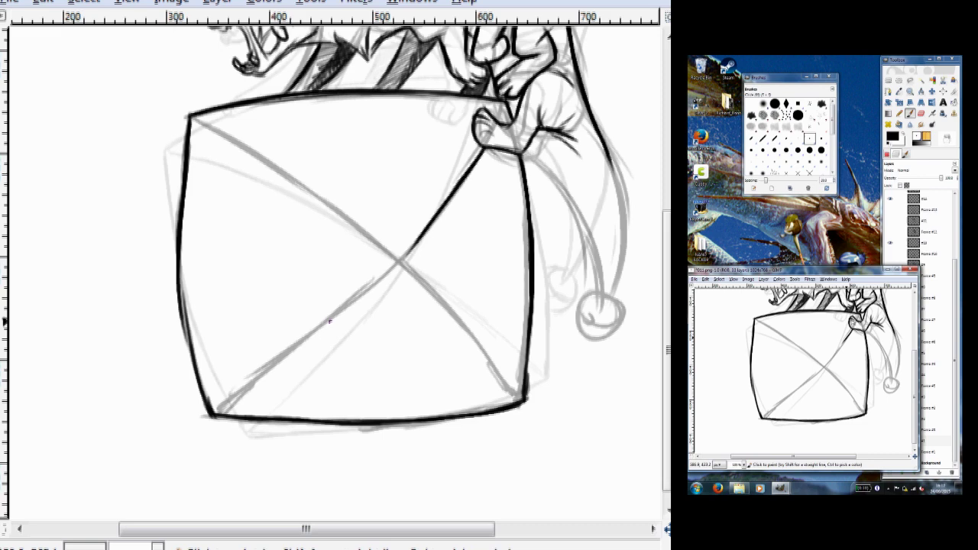
pyautogui.moveTo(434, 223); pyautogui.dragTo(214, 406)
pyautogui.moveTo(194, 118); pyautogui.dragTo(520, 394)
# Ink the hanging tail's edges and the ball at its tip on layer #1
pyautogui.hscroll(2, 490, 275)
pyautogui.scroll(1, 490, 275)
pyautogui.moveTo(459, 174); pyautogui.dragTo(532, 324)
pyautogui.moveTo(557, 168); pyautogui.dragTo(539, 314)
pyautogui.moveTo(532, 312)
pyautogui.mouseDown()
pyautogui.moveTo(519, 359)
pyautogui.moveTo(557, 328)
pyautogui.mouseUp()
pyautogui.moveTo(482, 157); pyautogui.dragTo(529, 246)
pyautogui.scroll(4, 489, 275)
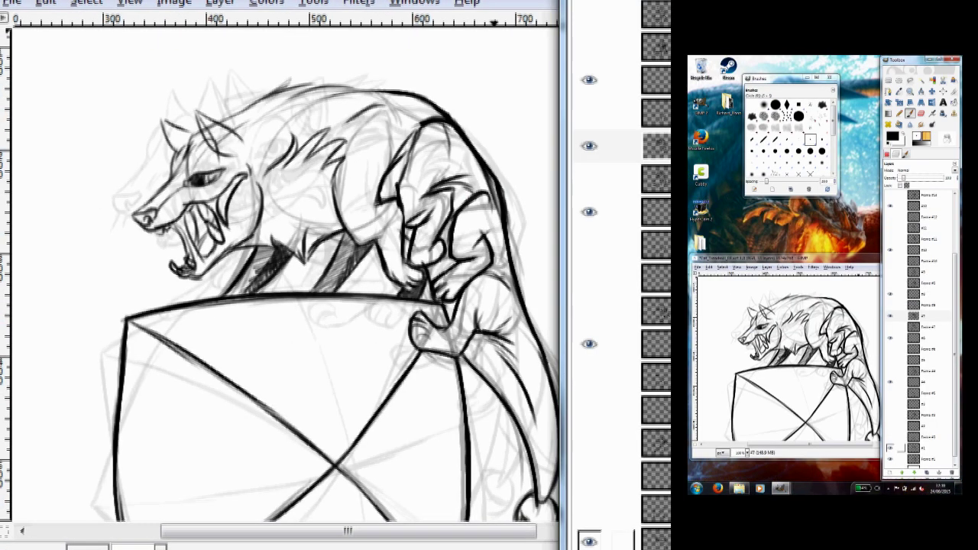
# Switch to layer #3 and ink the shoulder and hip curves, the rearmost leg and foot, and the tail
pyautogui.scroll(-1, 611, 305)
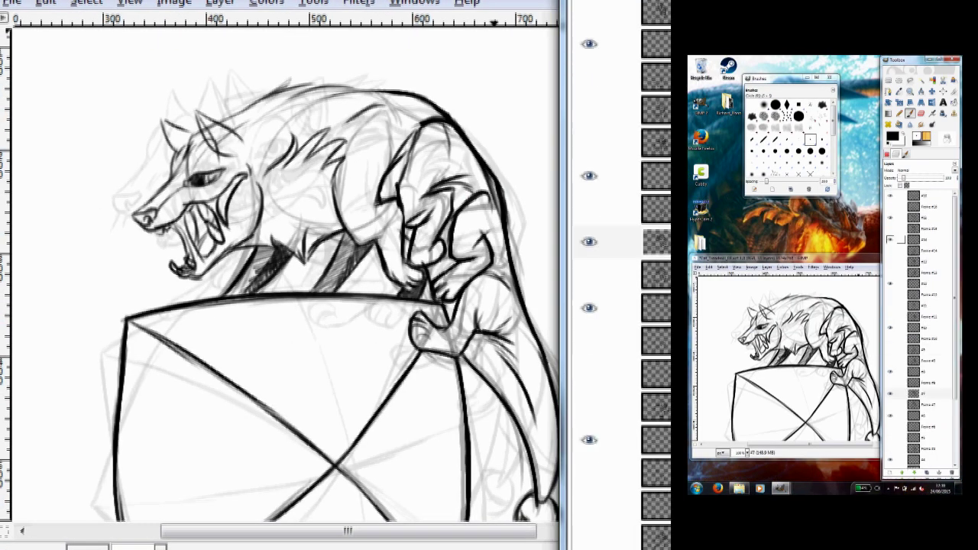
pyautogui.click(588, 421)
pyautogui.click(619, 388)
pyautogui.moveTo(367, 108)
pyautogui.mouseDown()
pyautogui.moveTo(405, 107)
pyautogui.moveTo(423, 121)
pyautogui.mouseUp()
pyautogui.moveTo(428, 147); pyautogui.dragTo(460, 161)
pyautogui.moveTo(466, 306)
pyautogui.mouseDown()
pyautogui.moveTo(427, 355)
pyautogui.moveTo(493, 356)
pyautogui.mouseUp()
pyautogui.press('Tab')
pyautogui.moveTo(478, 313); pyautogui.dragTo(451, 344)
pyautogui.moveTo(482, 296)
pyautogui.mouseDown()
pyautogui.moveTo(520, 330)
pyautogui.moveTo(549, 429)
pyautogui.moveTo(586, 480)
pyautogui.mouseUp()
# Ink the creature's head on layer #3 with its forehead, eye, snout, toothed mouth and ears
pyautogui.moveTo(233, 99)
pyautogui.mouseDown()
pyautogui.moveTo(260, 195)
pyautogui.moveTo(268, 99)
pyautogui.mouseUp()
pyautogui.moveTo(237, 98)
pyautogui.mouseDown()
pyautogui.moveTo(206, 130)
pyautogui.moveTo(263, 105)
pyautogui.mouseUp()
pyautogui.moveTo(217, 111); pyautogui.dragTo(204, 159)
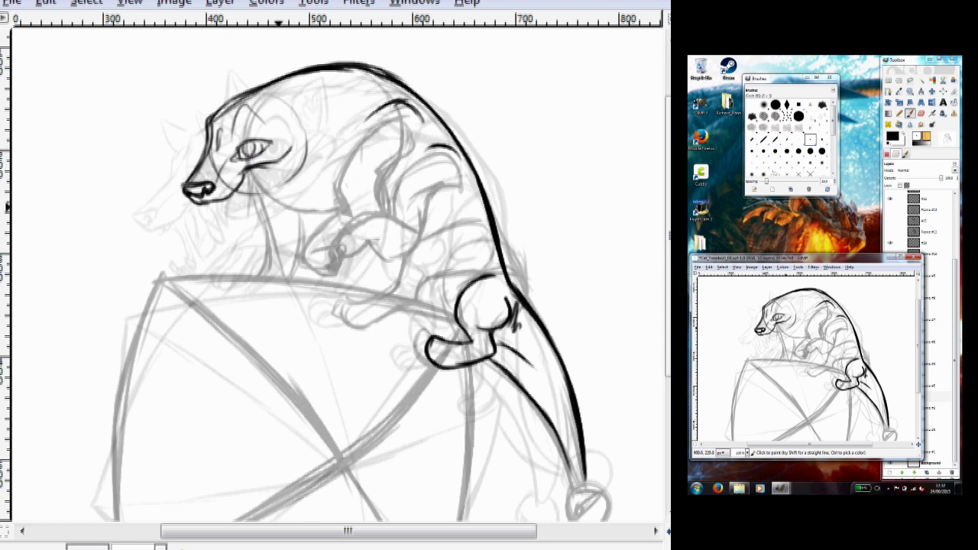
pyautogui.moveTo(205, 114); pyautogui.dragTo(224, 97)
pyautogui.moveTo(251, 86); pyautogui.dragTo(272, 107)
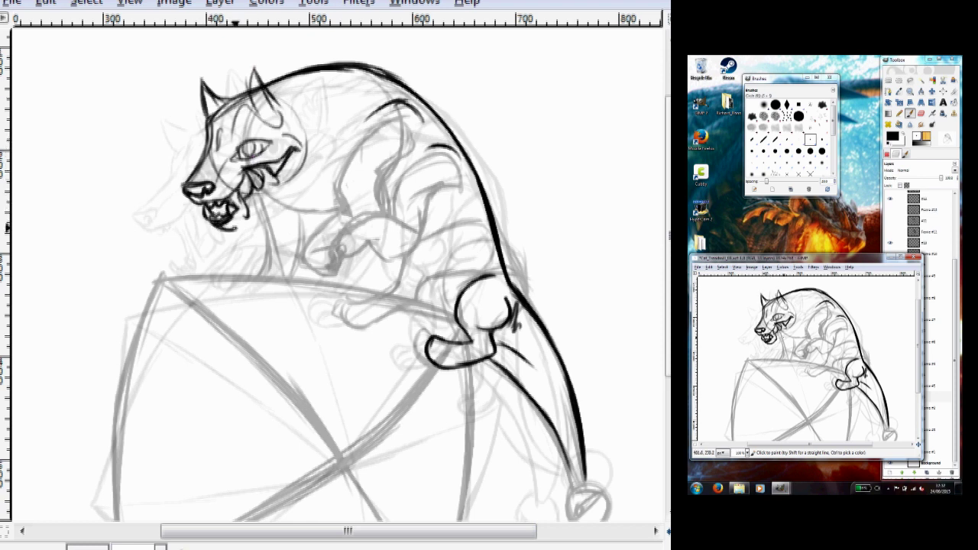
# Ink the upper arms and the two tucked paws beneath the chest on layer #3
pyautogui.moveTo(352, 149); pyautogui.dragTo(344, 203)
pyautogui.moveTo(419, 153); pyautogui.dragTo(393, 188)
pyautogui.moveTo(408, 215); pyautogui.dragTo(355, 226)
pyautogui.moveTo(428, 193); pyautogui.dragTo(382, 244)
pyautogui.moveTo(359, 137); pyautogui.dragTo(341, 206)
pyautogui.moveTo(409, 165); pyautogui.dragTo(378, 211)
# Ink the shoulder fur, back ruff, chest line, far foreleg and the forward-stretched hind leg on layer #3
pyautogui.moveTo(359, 114); pyautogui.dragTo(317, 153)
pyautogui.moveTo(313, 76); pyautogui.dragTo(386, 74)
pyautogui.moveTo(267, 194)
pyautogui.mouseDown()
pyautogui.moveTo(316, 195)
pyautogui.moveTo(339, 271)
pyautogui.mouseUp()
pyautogui.moveTo(463, 189)
pyautogui.mouseDown()
pyautogui.moveTo(353, 303)
pyautogui.moveTo(421, 325)
pyautogui.mouseUp()
pyautogui.moveTo(418, 298); pyautogui.dragTo(486, 266)
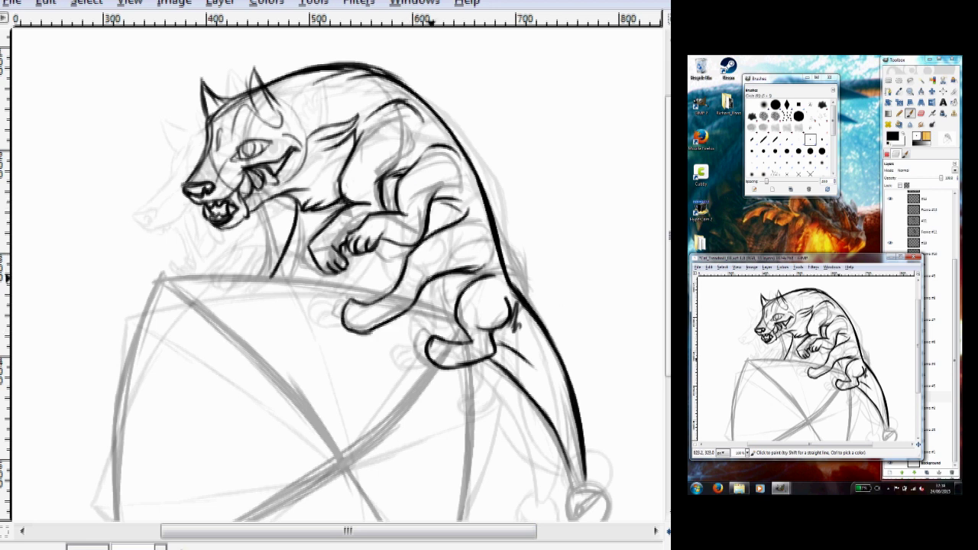
# Ink the wheel's top edge and outline and shade the dark far legs behind the tucked paws on layer #3
pyautogui.scroll(-2, 358, 271)
pyautogui.moveTo(294, 211); pyautogui.dragTo(311, 240)
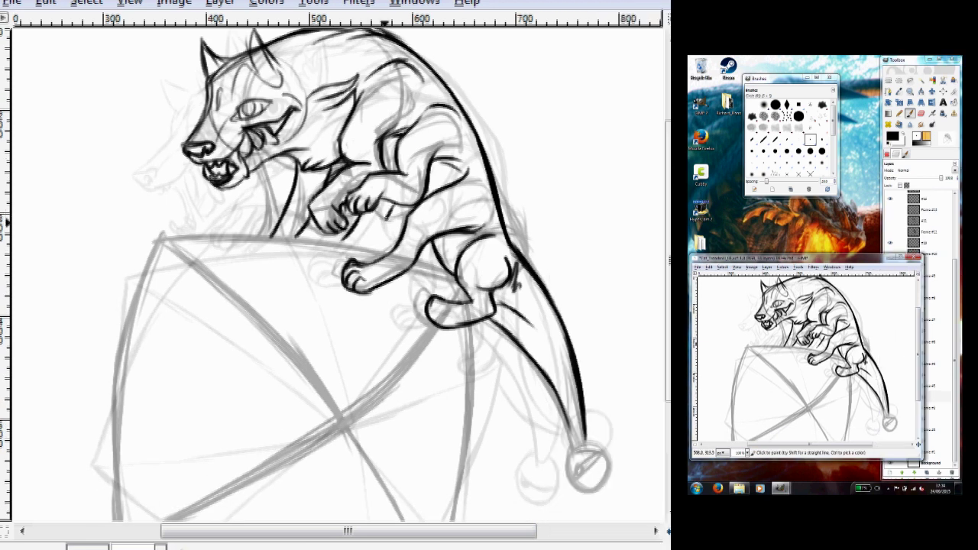
pyautogui.moveTo(225, 234); pyautogui.dragTo(395, 245)
pyautogui.moveTo(162, 239); pyautogui.dragTo(368, 246)
pyautogui.moveTo(394, 198); pyautogui.dragTo(357, 244)
pyautogui.moveTo(330, 168); pyautogui.dragTo(288, 235)
# Ink the wheel's side and lower edges, both crossing spokes and the tail ball on layer #3
pyautogui.scroll(-2, 336, 275)
pyautogui.moveTo(472, 252); pyautogui.dragTo(445, 501)
pyautogui.moveTo(163, 169); pyautogui.dragTo(116, 474)
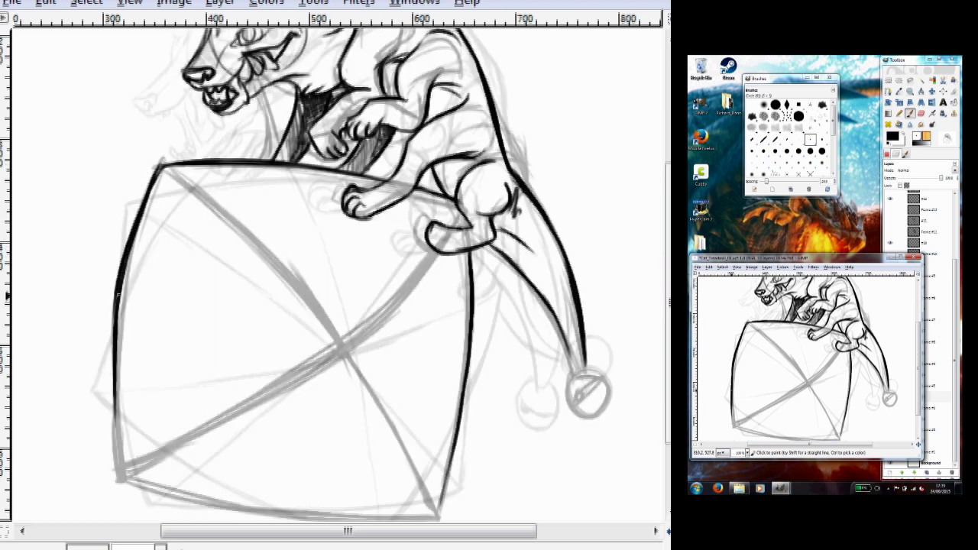
pyautogui.scroll(-2, 336, 275)
pyautogui.moveTo(440, 191)
pyautogui.mouseDown()
pyautogui.moveTo(260, 353)
pyautogui.moveTo(119, 416)
pyautogui.moveTo(437, 459)
pyautogui.moveTo(450, 399)
pyautogui.mouseUp()
pyautogui.moveTo(569, 256)
pyautogui.mouseDown()
pyautogui.moveTo(589, 314)
pyautogui.moveTo(570, 299)
pyautogui.mouseUp()
pyautogui.moveTo(165, 102); pyautogui.dragTo(408, 397)
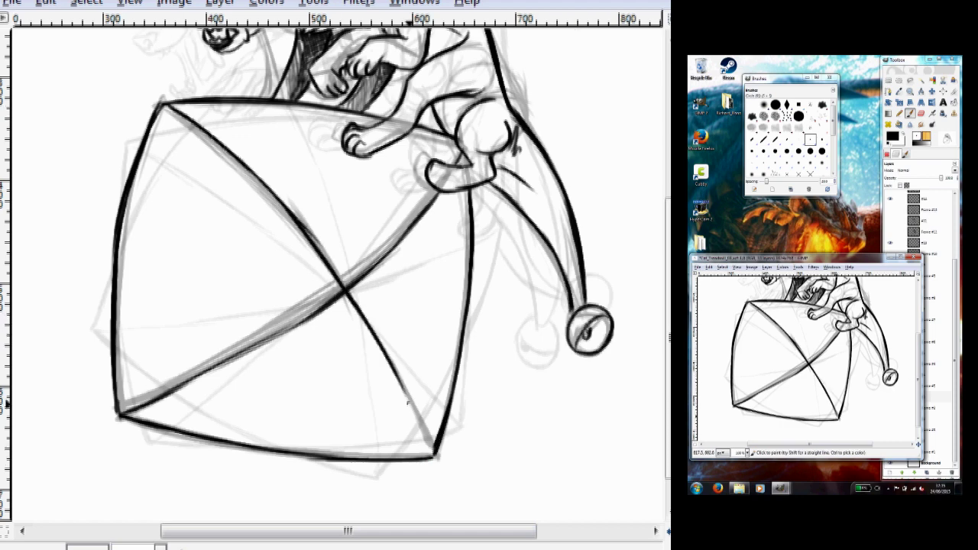
pyautogui.scroll(6, 344, 290)
pyautogui.hscroll(-1, 344, 290)
pyautogui.click(603, 321)
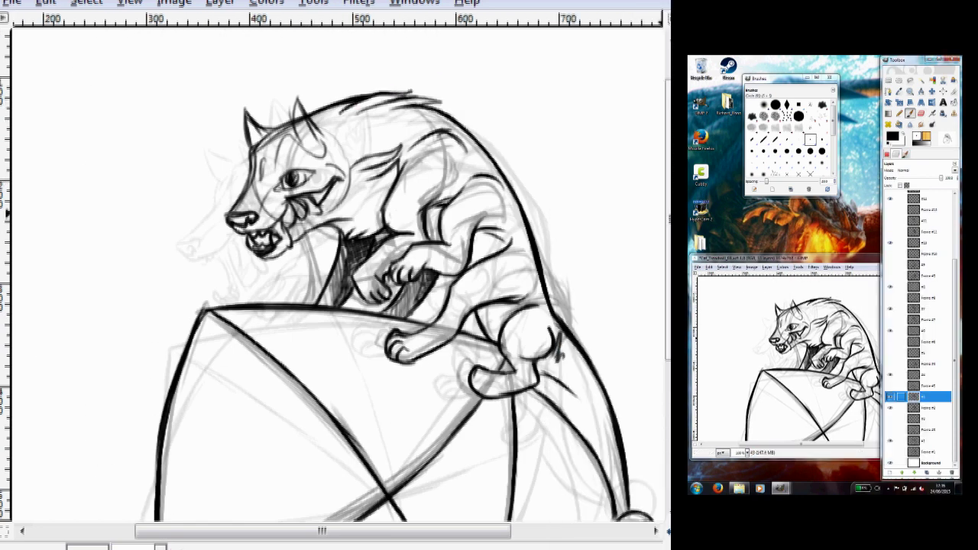
# Ink the back line, eye, muzzle, nose and lower jaw over the rough sketch on layer #5
pyautogui.click(588, 256)
pyautogui.moveTo(458, 159)
pyautogui.mouseDown()
pyautogui.moveTo(262, 135)
pyautogui.moveTo(302, 213)
pyautogui.mouseUp()
pyautogui.moveTo(336, 126); pyautogui.dragTo(305, 210)
pyautogui.moveTo(257, 184)
pyautogui.mouseDown()
pyautogui.moveTo(245, 186)
pyautogui.moveTo(304, 183)
pyautogui.mouseUp()
pyautogui.hotkey('ctrl', 'z')
pyautogui.moveTo(287, 139)
pyautogui.mouseDown()
pyautogui.moveTo(264, 182)
pyautogui.moveTo(294, 200)
pyautogui.mouseUp()
pyautogui.moveTo(283, 198)
pyautogui.mouseDown()
pyautogui.moveTo(289, 223)
pyautogui.moveTo(273, 211)
pyautogui.mouseUp()
pyautogui.moveTo(311, 183); pyautogui.dragTo(343, 184)
pyautogui.moveTo(313, 195)
pyautogui.mouseDown()
pyautogui.moveTo(328, 206)
pyautogui.moveTo(361, 177)
pyautogui.moveTo(312, 200)
pyautogui.moveTo(353, 178)
pyautogui.mouseUp()
pyautogui.moveTo(249, 206)
pyautogui.mouseDown()
pyautogui.moveTo(277, 219)
pyautogui.moveTo(329, 212)
pyautogui.mouseUp()
# Ink both pointed ears, the brow and cheek lines, whisker dots and shoulder fur on layer #5
pyautogui.moveTo(303, 169)
pyautogui.mouseDown()
pyautogui.moveTo(333, 170)
pyautogui.moveTo(336, 157)
pyautogui.mouseUp()
pyautogui.moveTo(323, 130)
pyautogui.mouseDown()
pyautogui.moveTo(339, 95)
pyautogui.moveTo(352, 141)
pyautogui.mouseUp()
pyautogui.moveTo(269, 98); pyautogui.dragTo(290, 120)
pyautogui.moveTo(265, 142); pyautogui.dragTo(271, 96)
pyautogui.moveTo(259, 169); pyautogui.dragTo(274, 132)
pyautogui.moveTo(350, 107)
pyautogui.mouseDown()
pyautogui.moveTo(407, 97)
pyautogui.moveTo(458, 153)
pyautogui.moveTo(367, 164)
pyautogui.mouseUp()
pyautogui.moveTo(457, 164)
pyautogui.mouseDown()
pyautogui.moveTo(411, 175)
pyautogui.moveTo(428, 188)
pyautogui.mouseUp()
pyautogui.moveTo(266, 223); pyautogui.dragTo(288, 221)
pyautogui.moveTo(298, 173); pyautogui.dragTo(304, 197)
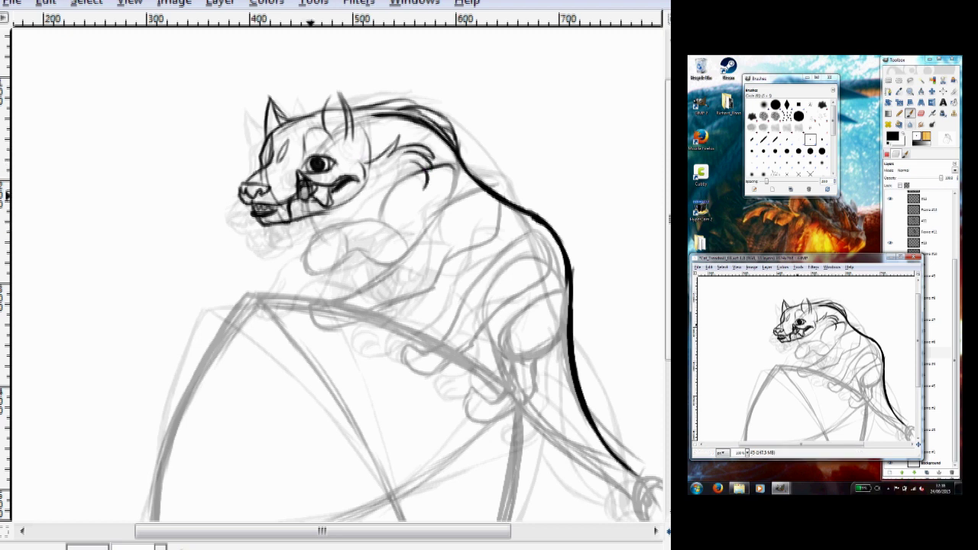
# Ink the shoulder, chest line and raised front foreleg with its curled paw on layer #5
pyautogui.moveTo(383, 229); pyautogui.dragTo(295, 185)
pyautogui.moveTo(341, 131)
pyautogui.mouseDown()
pyautogui.moveTo(314, 146)
pyautogui.moveTo(294, 181)
pyautogui.mouseUp()
pyautogui.moveTo(282, 186); pyautogui.dragTo(307, 174)
pyautogui.moveTo(227, 168)
pyautogui.mouseDown()
pyautogui.moveTo(249, 179)
pyautogui.moveTo(238, 208)
pyautogui.mouseUp()
pyautogui.moveTo(263, 208); pyautogui.dragTo(344, 165)
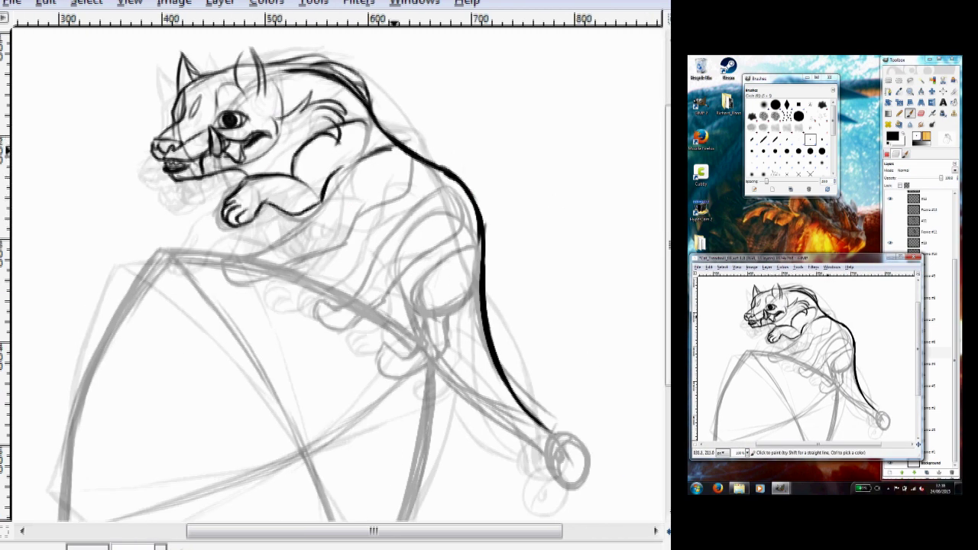
# Ink the reaching foreleg, the belly line and both hind legs with their paws on layer #5
pyautogui.moveTo(240, 261)
pyautogui.mouseDown()
pyautogui.moveTo(341, 193)
pyautogui.moveTo(251, 288)
pyautogui.mouseUp()
pyautogui.moveTo(240, 285)
pyautogui.mouseDown()
pyautogui.moveTo(382, 206)
pyautogui.moveTo(408, 208)
pyautogui.mouseUp()
pyautogui.moveTo(427, 193); pyautogui.dragTo(360, 288)
pyautogui.moveTo(417, 258)
pyautogui.mouseDown()
pyautogui.moveTo(458, 243)
pyautogui.moveTo(413, 289)
pyautogui.mouseUp()
pyautogui.moveTo(405, 273); pyautogui.dragTo(401, 319)
pyautogui.moveTo(437, 260); pyautogui.dragTo(422, 351)
pyautogui.moveTo(470, 281)
pyautogui.mouseDown()
pyautogui.moveTo(443, 330)
pyautogui.moveTo(393, 364)
pyautogui.moveTo(405, 378)
pyautogui.mouseUp()
pyautogui.moveTo(417, 282); pyautogui.dragTo(405, 336)
# Ink the tail ball and tail underside and shade the dark far foreleg on layer #5
pyautogui.moveTo(570, 436)
pyautogui.mouseDown()
pyautogui.moveTo(545, 461)
pyautogui.moveTo(562, 483)
pyautogui.mouseUp()
pyautogui.moveTo(431, 360); pyautogui.dragTo(458, 387)
pyautogui.moveTo(437, 369); pyautogui.dragTo(545, 453)
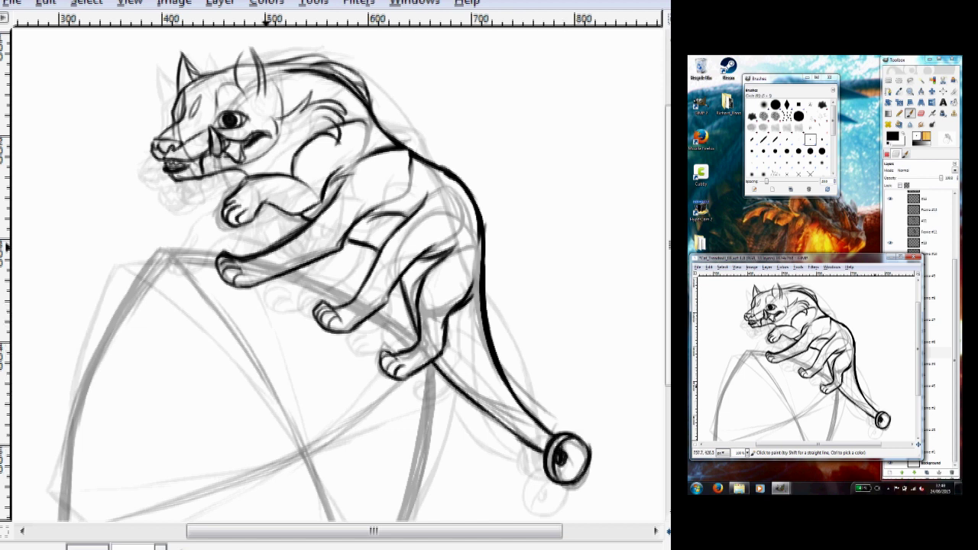
pyautogui.moveTo(269, 203); pyautogui.dragTo(262, 249)
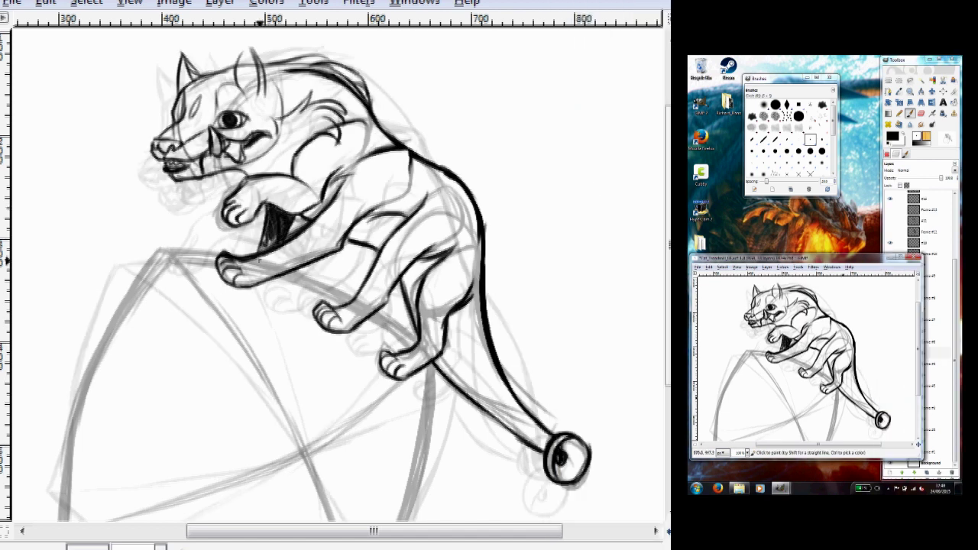
# Ink the four curved edges of the wheel and its two crossing spokes on layer #5
pyautogui.scroll(-4, 260, 261)
pyautogui.moveTo(432, 222); pyautogui.dragTo(412, 374)
pyautogui.moveTo(419, 321); pyautogui.dragTo(362, 488)
pyautogui.moveTo(165, 107)
pyautogui.mouseDown()
pyautogui.moveTo(58, 396)
pyautogui.moveTo(424, 205)
pyautogui.mouseUp()
pyautogui.moveTo(59, 393); pyautogui.dragTo(365, 487)
pyautogui.moveTo(405, 238); pyautogui.dragTo(59, 393)
pyautogui.moveTo(167, 109); pyautogui.dragTo(351, 434)
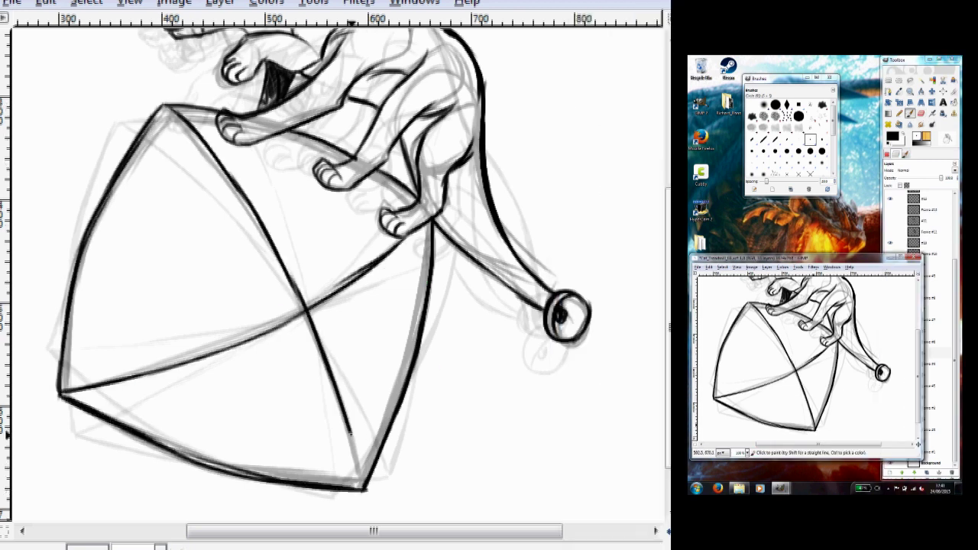
pyautogui.moveTo(351, 434); pyautogui.dragTo(365, 486)
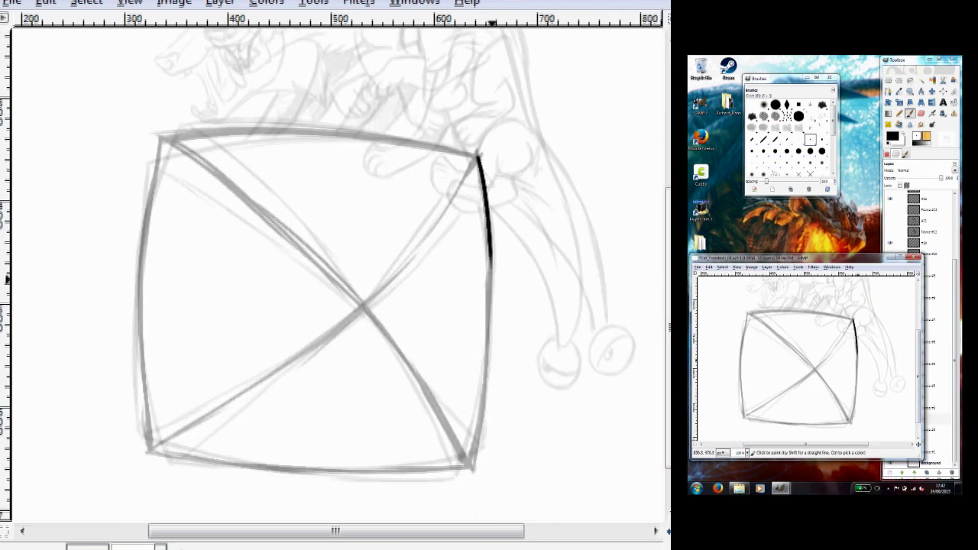
# Ink the wheel's side and top edges, both crossing spokes and the nearest hind paw on layer #2
pyautogui.moveTo(854, 354); pyautogui.dragTo(848, 421)
pyautogui.moveTo(748, 312)
pyautogui.mouseDown()
pyautogui.moveTo(745, 417)
pyautogui.moveTo(851, 422)
pyautogui.mouseUp()
pyautogui.moveTo(744, 416); pyautogui.dragTo(854, 320)
pyautogui.moveTo(748, 314)
pyautogui.mouseDown()
pyautogui.moveTo(817, 369)
pyautogui.moveTo(808, 362)
pyautogui.moveTo(851, 422)
pyautogui.moveTo(795, 314)
pyautogui.moveTo(854, 321)
pyautogui.moveTo(854, 352)
pyautogui.moveTo(838, 355)
pyautogui.mouseUp()
pyautogui.hotkey('ctrl', 'z')
pyautogui.click(921, 419)
pyautogui.click(900, 377)
pyautogui.scroll(2, 900, 376)
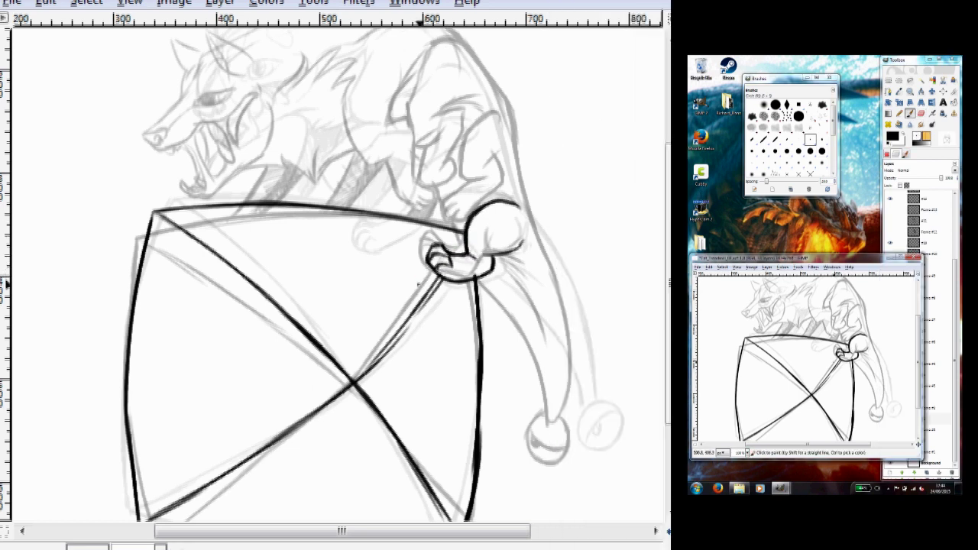
# Toggle layer #2's visibility to compare frames and ink the near foreleg, thigh and tucked hind leg contours
pyautogui.click(890, 419)
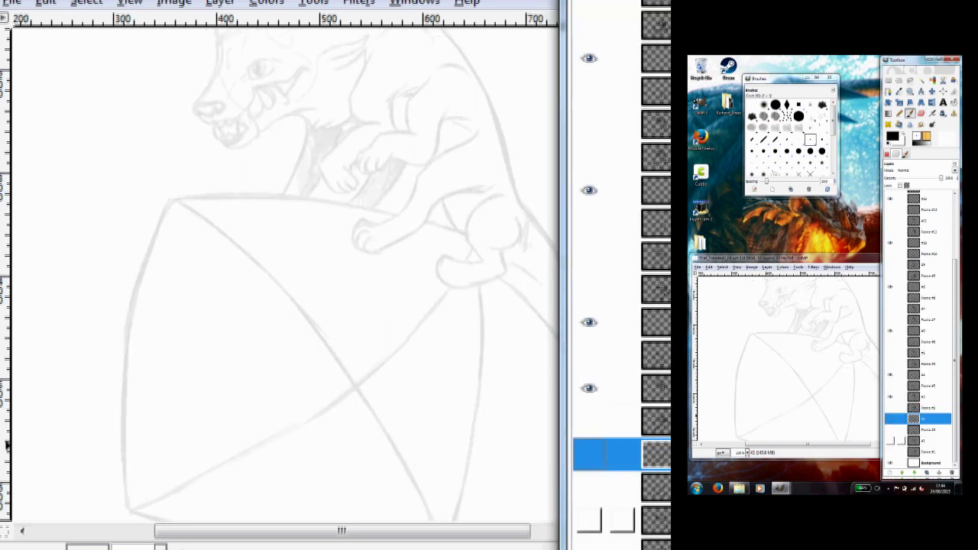
pyautogui.click(889, 419)
pyautogui.click(836, 318)
pyautogui.moveTo(832, 337); pyautogui.dragTo(847, 333)
pyautogui.moveTo(834, 283)
pyautogui.mouseDown()
pyautogui.moveTo(824, 324)
pyautogui.moveTo(833, 308)
pyautogui.mouseUp()
pyautogui.moveTo(840, 285)
pyautogui.mouseDown()
pyautogui.moveTo(851, 288)
pyautogui.moveTo(812, 301)
pyautogui.moveTo(824, 332)
pyautogui.moveTo(861, 357)
pyautogui.mouseUp()
pyautogui.scroll(3, 810, 359)
pyautogui.moveTo(848, 356); pyautogui.dragTo(851, 365)
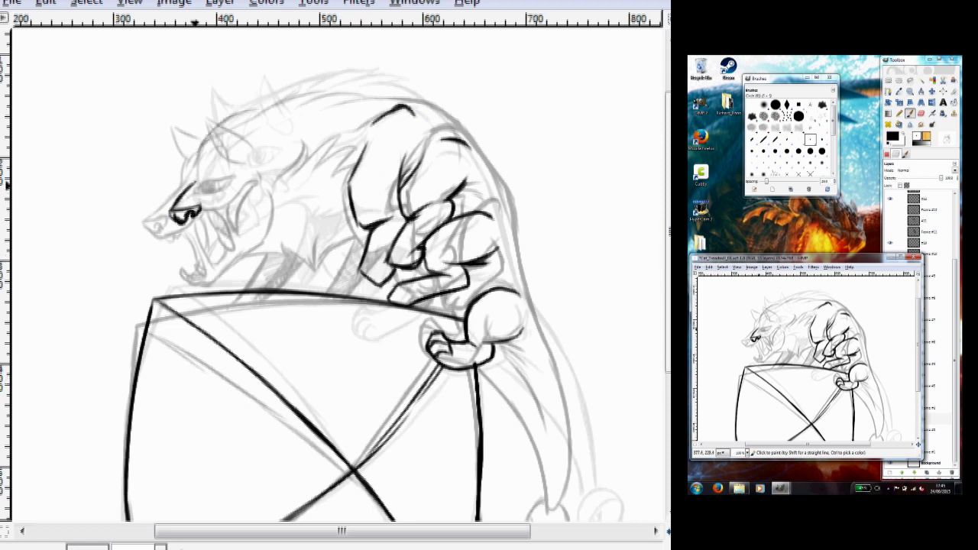
# Ink the nose, snarling head, chest fur and back, and shade the dark far forelegs on layer #2
pyautogui.moveTo(753, 340)
pyautogui.mouseDown()
pyautogui.moveTo(771, 335)
pyautogui.moveTo(760, 351)
pyautogui.mouseUp()
pyautogui.moveTo(760, 350)
pyautogui.mouseDown()
pyautogui.moveTo(816, 341)
pyautogui.moveTo(816, 312)
pyautogui.moveTo(767, 302)
pyautogui.moveTo(825, 293)
pyautogui.moveTo(862, 333)
pyautogui.moveTo(874, 378)
pyautogui.mouseUp()
pyautogui.scroll(-2, 810, 359)
pyautogui.moveTo(796, 322)
pyautogui.mouseDown()
pyautogui.moveTo(816, 340)
pyautogui.moveTo(790, 331)
pyautogui.moveTo(816, 342)
pyautogui.moveTo(804, 341)
pyautogui.mouseUp()
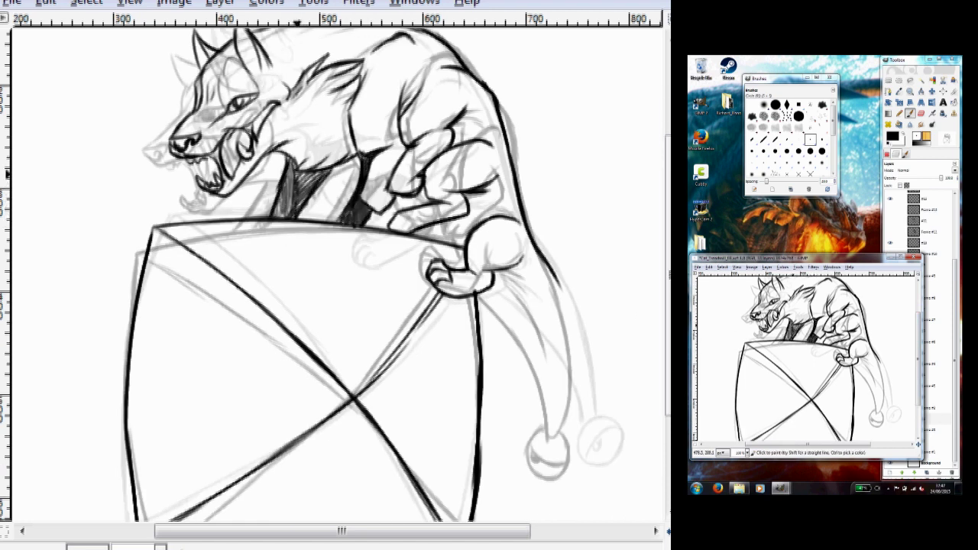
# Ink the tail ball and both edges of the hanging tail on layer #2
pyautogui.scroll(-2, 810, 359)
pyautogui.hscroll(2, 810, 359)
pyautogui.moveTo(855, 388); pyautogui.dragTo(865, 397)
pyautogui.moveTo(850, 333); pyautogui.dragTo(861, 385)
pyautogui.moveTo(829, 334); pyautogui.dragTo(851, 386)
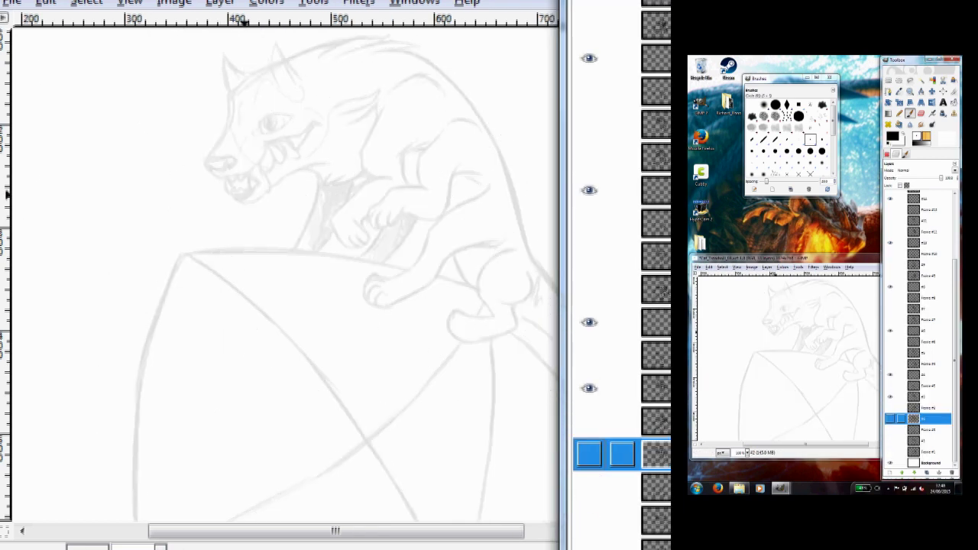
# Ink the wheel's curved outline and its two crossing spokes on layer #4
pyautogui.moveTo(859, 323); pyautogui.dragTo(841, 418)
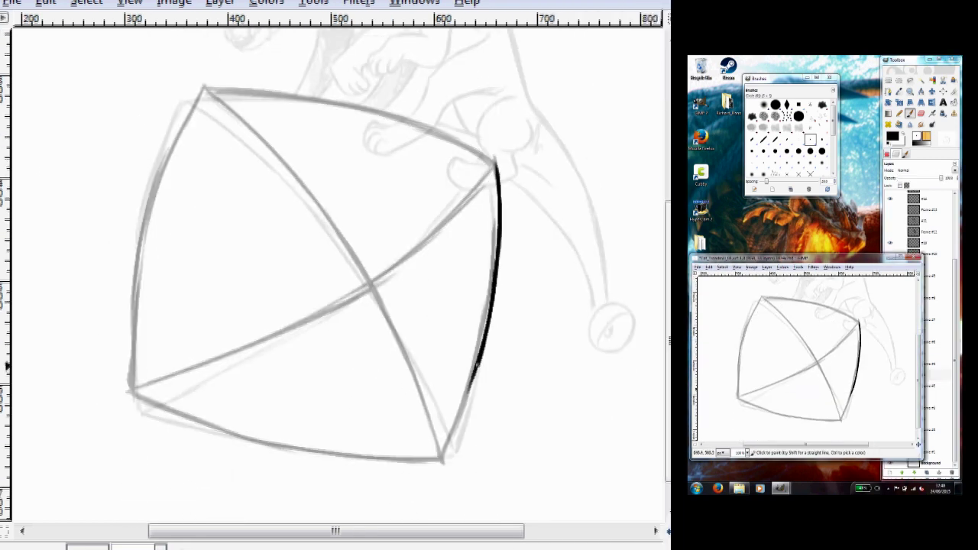
pyautogui.moveTo(762, 299)
pyautogui.mouseDown()
pyautogui.moveTo(821, 358)
pyautogui.moveTo(840, 418)
pyautogui.moveTo(738, 397)
pyautogui.moveTo(840, 419)
pyautogui.mouseUp()
pyautogui.click(917, 375)
pyautogui.moveTo(859, 323); pyautogui.dragTo(738, 396)
pyautogui.moveTo(761, 298); pyautogui.dragTo(859, 321)
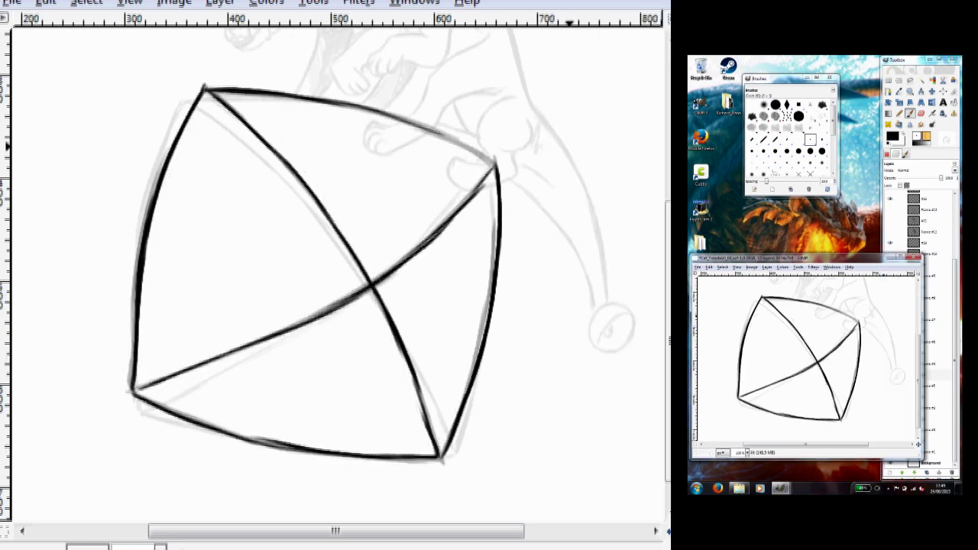
# Ink the tail ball, ears, forehead, nose and the long back-to-tail line on layer #4
pyautogui.moveTo(880, 365); pyautogui.dragTo(877, 376)
pyautogui.scroll(3, 806, 359)
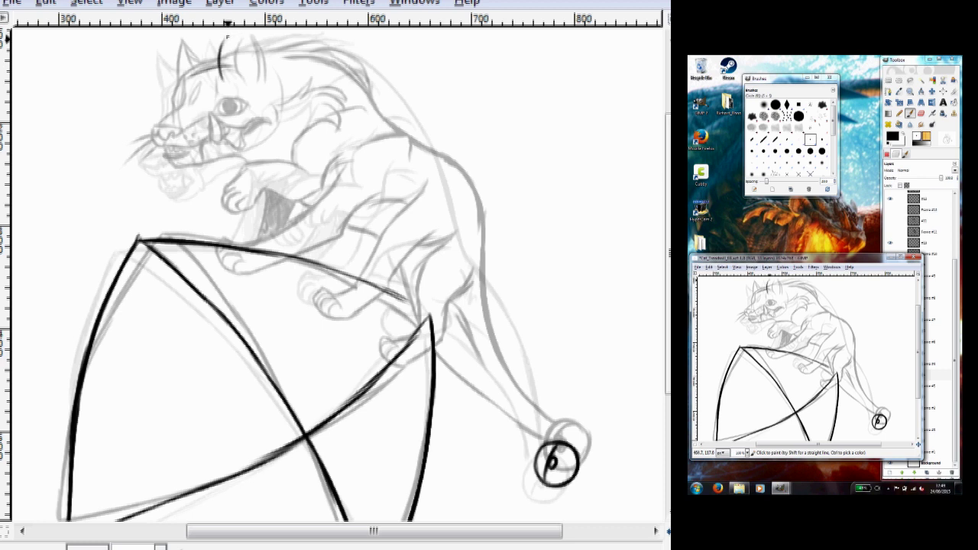
pyautogui.moveTo(754, 307); pyautogui.dragTo(750, 296)
pyautogui.moveTo(751, 293); pyautogui.dragTo(758, 288)
pyautogui.moveTo(817, 298)
pyautogui.mouseDown()
pyautogui.moveTo(851, 340)
pyautogui.moveTo(874, 397)
pyautogui.mouseUp()
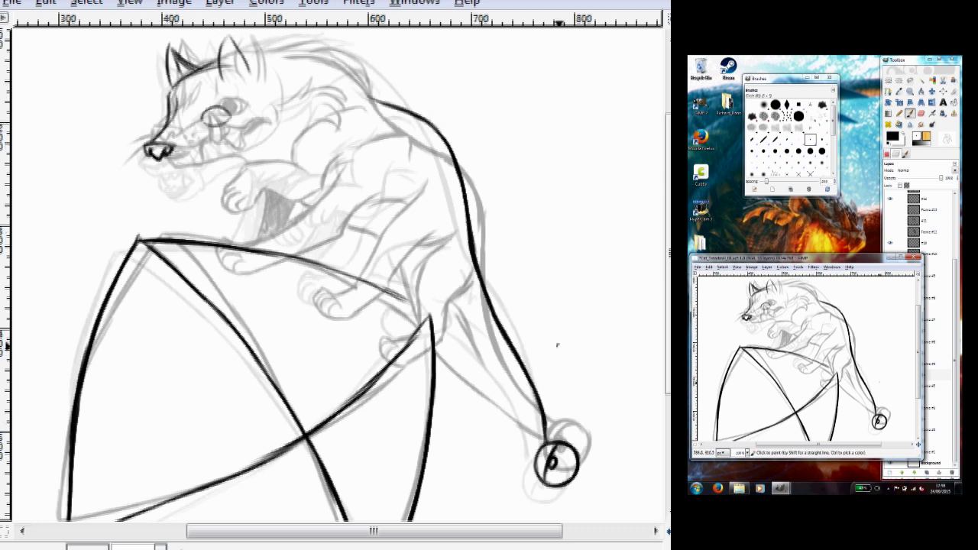
# Ink the legs and paws, whiskers, muzzle details, belly line and tail underside on layer #4
pyautogui.moveTo(771, 313)
pyautogui.mouseDown()
pyautogui.moveTo(768, 304)
pyautogui.moveTo(795, 321)
pyautogui.moveTo(779, 344)
pyautogui.moveTo(782, 330)
pyautogui.moveTo(826, 328)
pyautogui.moveTo(810, 299)
pyautogui.moveTo(783, 326)
pyautogui.moveTo(810, 359)
pyautogui.moveTo(840, 353)
pyautogui.moveTo(827, 377)
pyautogui.moveTo(838, 373)
pyautogui.mouseUp()
pyautogui.moveTo(852, 359); pyautogui.dragTo(831, 384)
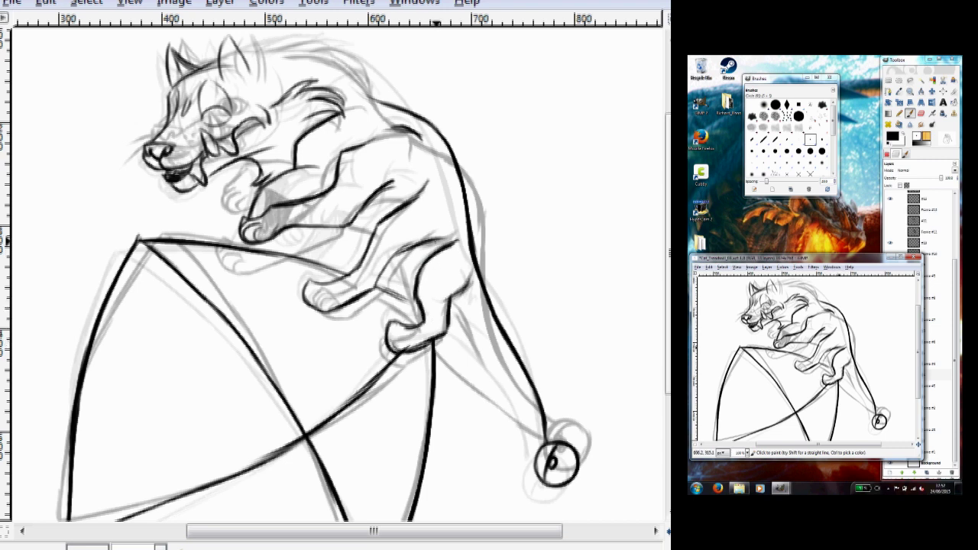
pyautogui.moveTo(744, 320); pyautogui.dragTo(737, 336)
pyautogui.moveTo(753, 316); pyautogui.dragTo(757, 321)
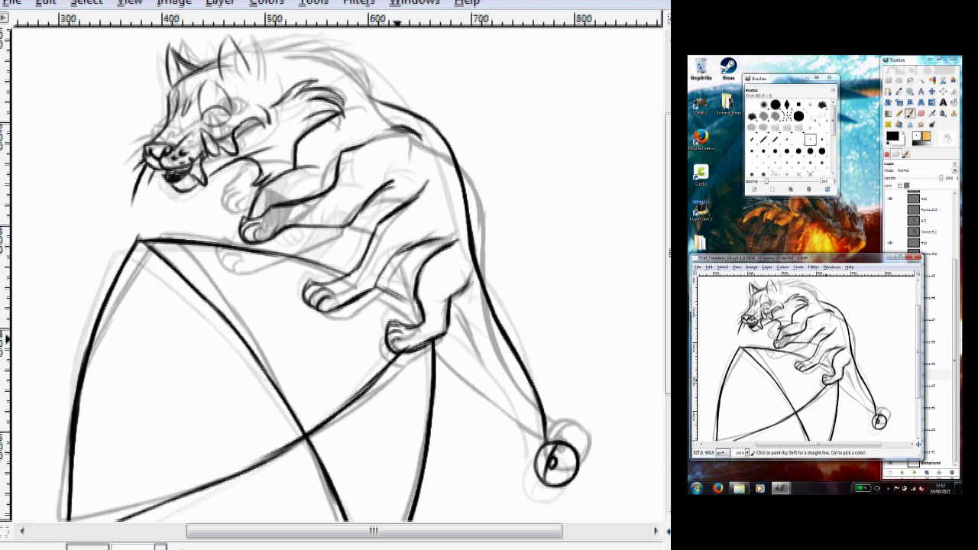
pyautogui.moveTo(837, 383); pyautogui.dragTo(872, 415)
pyautogui.moveTo(813, 341); pyautogui.dragTo(835, 325)
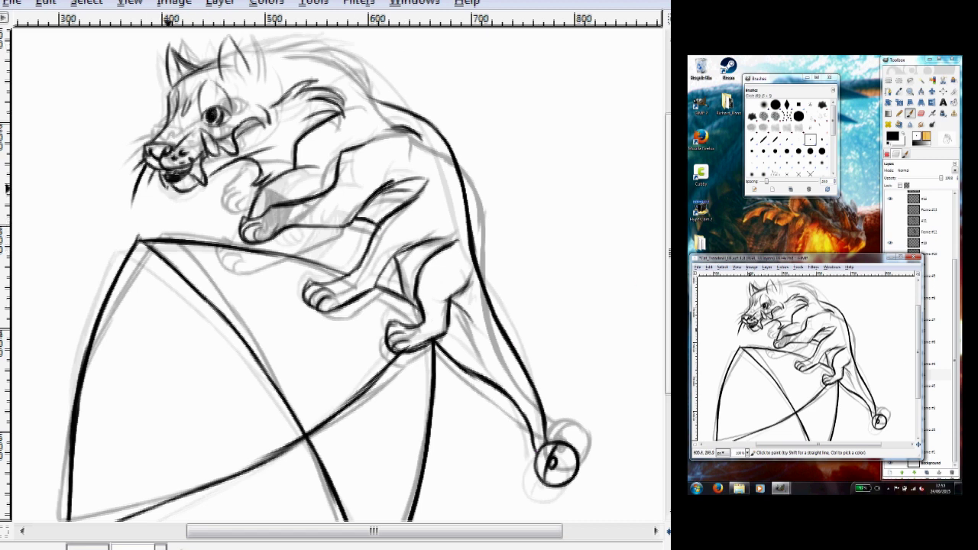
# Ink the neck ruff and upper back and shade the dark far legs on layer #4
pyautogui.scroll(3, 336, 275)
pyautogui.moveTo(199, 142)
pyautogui.mouseDown()
pyautogui.moveTo(293, 102)
pyautogui.moveTo(403, 175)
pyautogui.mouseUp()
pyautogui.click(316, 295)
pyautogui.moveTo(353, 288); pyautogui.dragTo(333, 325)
pyautogui.moveTo(249, 311); pyautogui.dragTo(274, 303)
pyautogui.moveTo(348, 290); pyautogui.dragTo(324, 329)
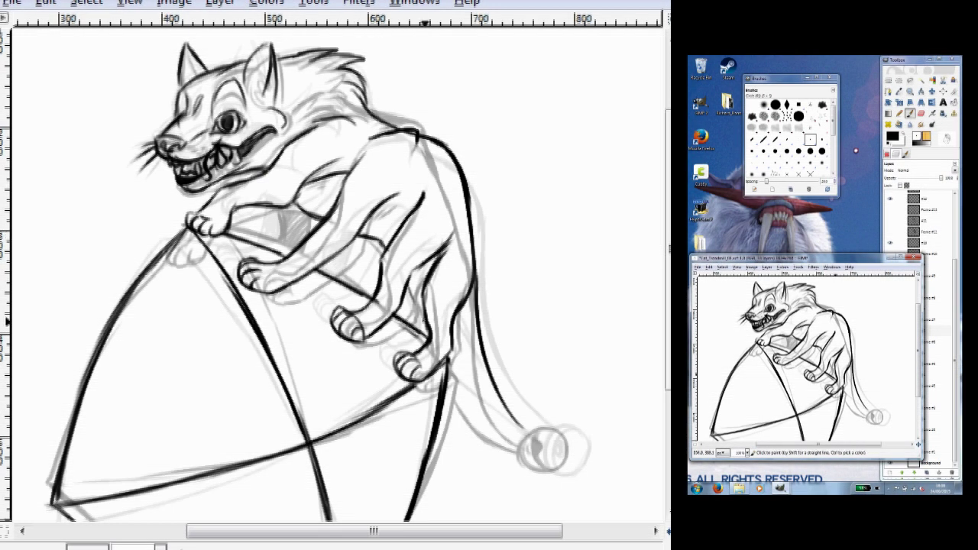
# Ink the tail's underside and hatch the shaded far legs behind the near ones on layer #6
pyautogui.moveTo(447, 364)
pyautogui.mouseDown()
pyautogui.moveTo(549, 469)
pyautogui.moveTo(530, 448)
pyautogui.mouseUp()
pyautogui.moveTo(274, 210); pyautogui.dragTo(268, 249)
pyautogui.moveTo(302, 206); pyautogui.dragTo(287, 255)
pyautogui.moveTo(359, 239); pyautogui.dragTo(336, 280)
pyautogui.moveTo(285, 209); pyautogui.dragTo(279, 248)
pyautogui.moveTo(289, 209); pyautogui.dragTo(275, 249)
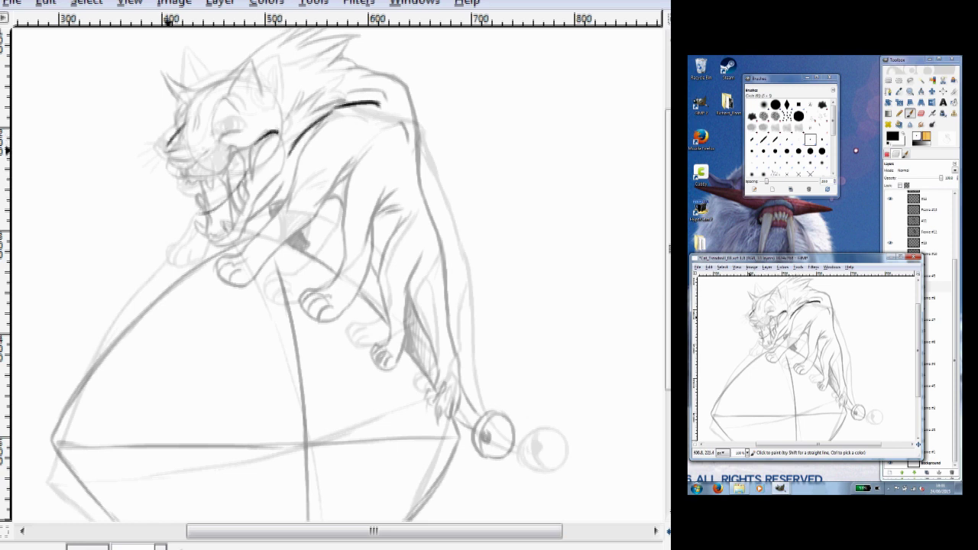
# Ink the snarling head with ears and open jaws and the near foreleg on layer #8
pyautogui.moveTo(273, 136); pyautogui.dragTo(249, 163)
pyautogui.moveTo(214, 202)
pyautogui.mouseDown()
pyautogui.moveTo(217, 132)
pyautogui.moveTo(258, 66)
pyautogui.moveTo(199, 122)
pyautogui.moveTo(178, 61)
pyautogui.mouseUp()
pyautogui.moveTo(284, 115)
pyautogui.mouseDown()
pyautogui.moveTo(200, 222)
pyautogui.moveTo(194, 251)
pyautogui.moveTo(355, 155)
pyautogui.mouseUp()
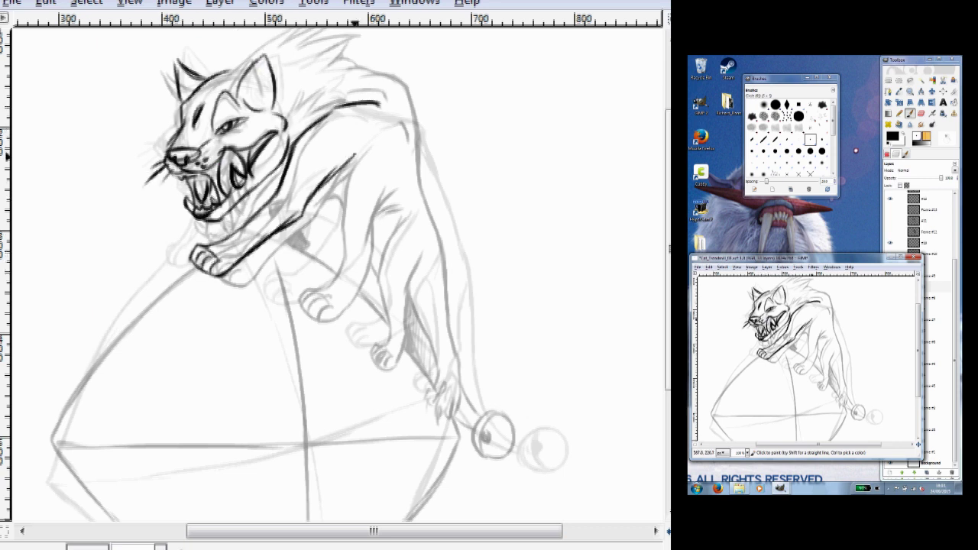
# Ink the back, mane, remaining legs, tail and tail ball on layer #8
pyautogui.moveTo(339, 90)
pyautogui.mouseDown()
pyautogui.moveTo(413, 123)
pyautogui.moveTo(463, 309)
pyautogui.moveTo(422, 350)
pyautogui.moveTo(449, 374)
pyautogui.moveTo(405, 222)
pyautogui.moveTo(373, 337)
pyautogui.moveTo(424, 248)
pyautogui.moveTo(281, 290)
pyautogui.moveTo(359, 307)
pyautogui.moveTo(406, 205)
pyautogui.mouseUp()
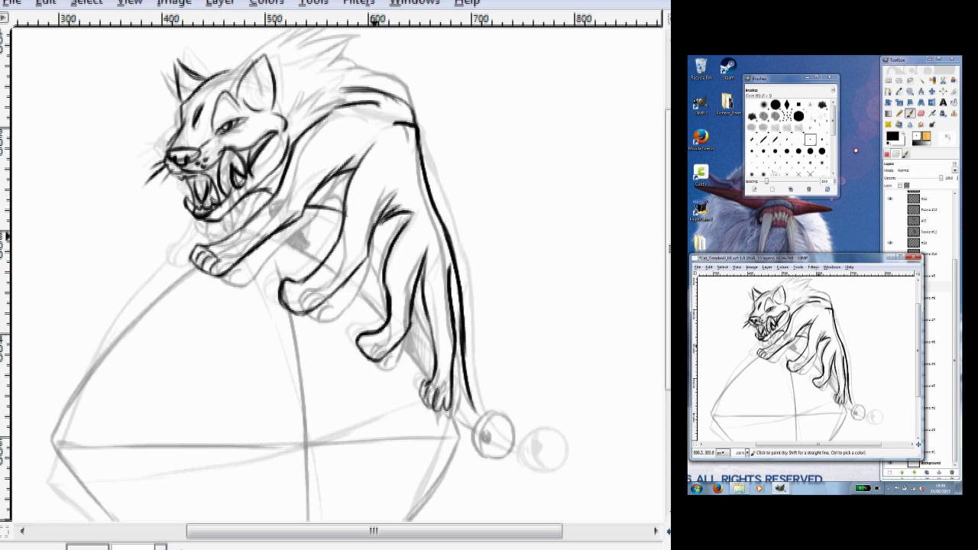
pyautogui.scroll(3, 336, 275)
pyautogui.moveTo(208, 153)
pyautogui.mouseDown()
pyautogui.moveTo(321, 107)
pyautogui.moveTo(372, 163)
pyautogui.moveTo(329, 187)
pyautogui.mouseUp()
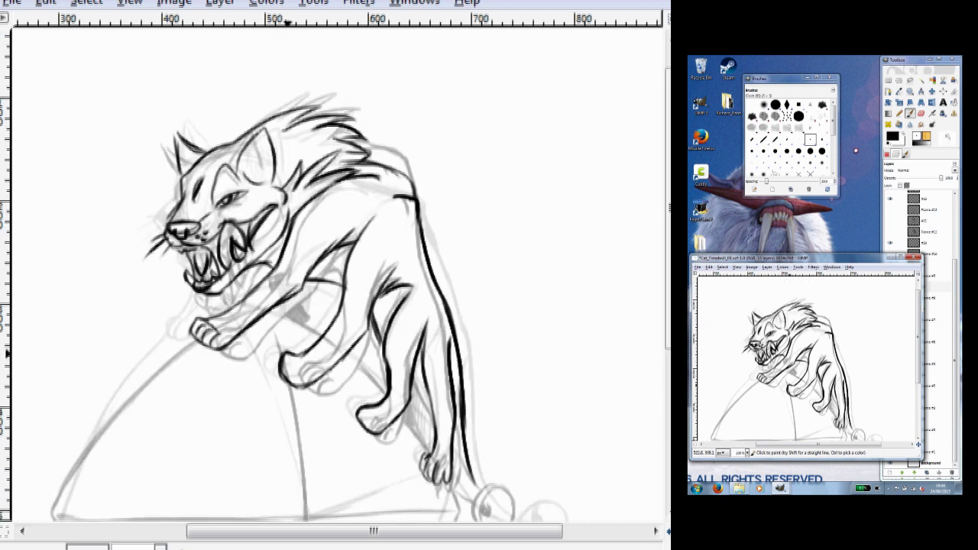
pyautogui.scroll(-4, 336, 275)
pyautogui.moveTo(508, 389); pyautogui.dragTo(504, 417)
pyautogui.moveTo(462, 360); pyautogui.dragTo(498, 394)
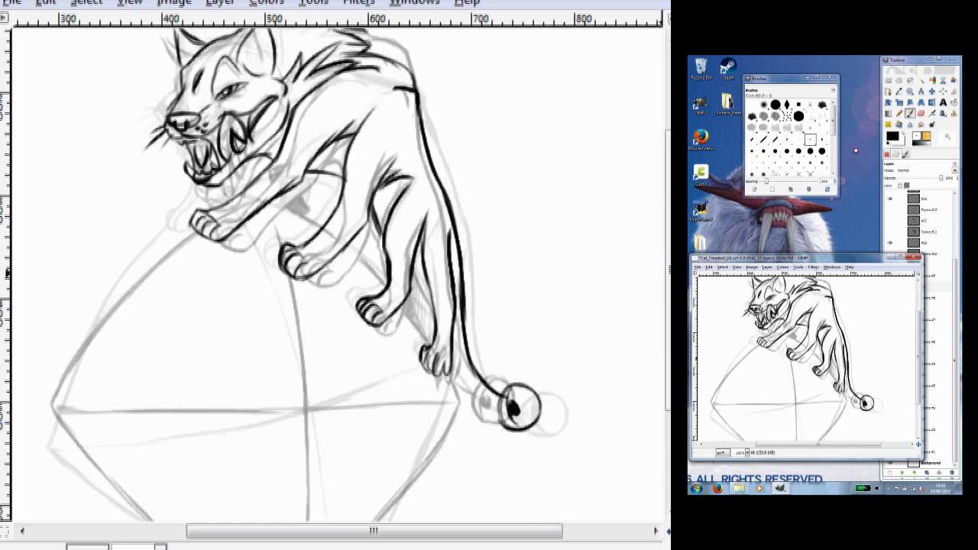
# Ink the wheel's outline and crossing spokes, and shade the dark far legs beneath the body on layer #8
pyautogui.moveTo(228, 195); pyautogui.dragTo(52, 428)
pyautogui.scroll(-5, 337, 275)
pyautogui.moveTo(260, 76)
pyautogui.mouseDown()
pyautogui.moveTo(307, 306)
pyautogui.moveTo(315, 464)
pyautogui.mouseUp()
pyautogui.moveTo(315, 463)
pyautogui.mouseDown()
pyautogui.moveTo(413, 352)
pyautogui.moveTo(463, 229)
pyautogui.mouseUp()
pyautogui.moveTo(50, 290)
pyautogui.mouseDown()
pyautogui.moveTo(85, 328)
pyautogui.moveTo(313, 463)
pyautogui.mouseUp()
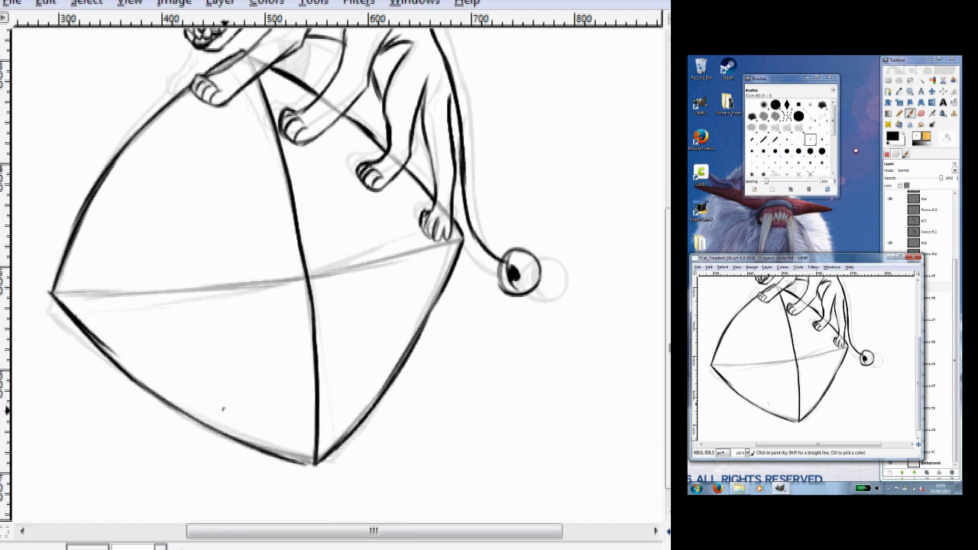
pyautogui.moveTo(461, 241); pyautogui.dragTo(52, 292)
pyautogui.moveTo(463, 244); pyautogui.dragTo(506, 285)
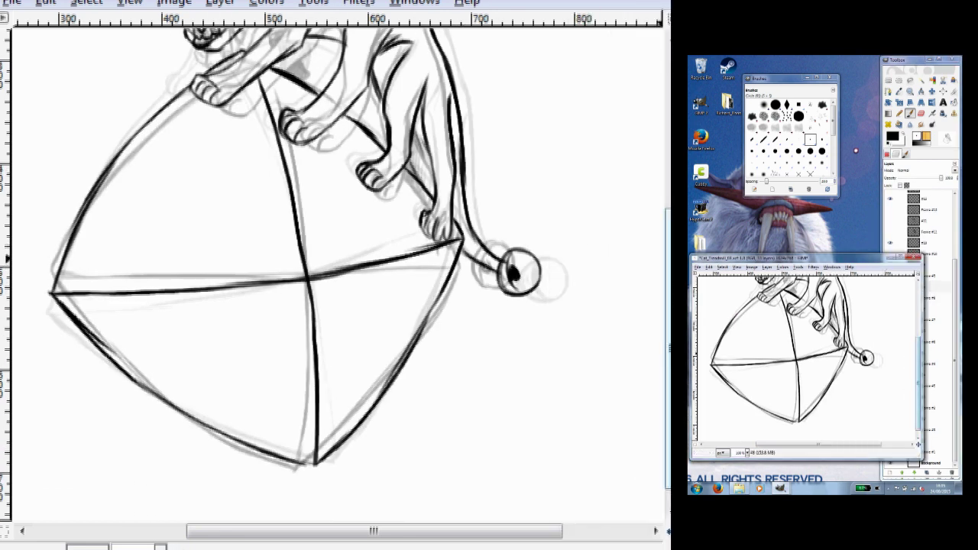
pyautogui.scroll(6, 336, 275)
pyautogui.moveTo(319, 219)
pyautogui.mouseDown()
pyautogui.moveTo(298, 260)
pyautogui.moveTo(318, 221)
pyautogui.moveTo(353, 254)
pyautogui.mouseUp()
# Toggle earlier layers to compare frames, switch to layer #10 and ink the rounded forepaws and hind paw
pyautogui.click(589, 125)
pyautogui.click(590, 125)
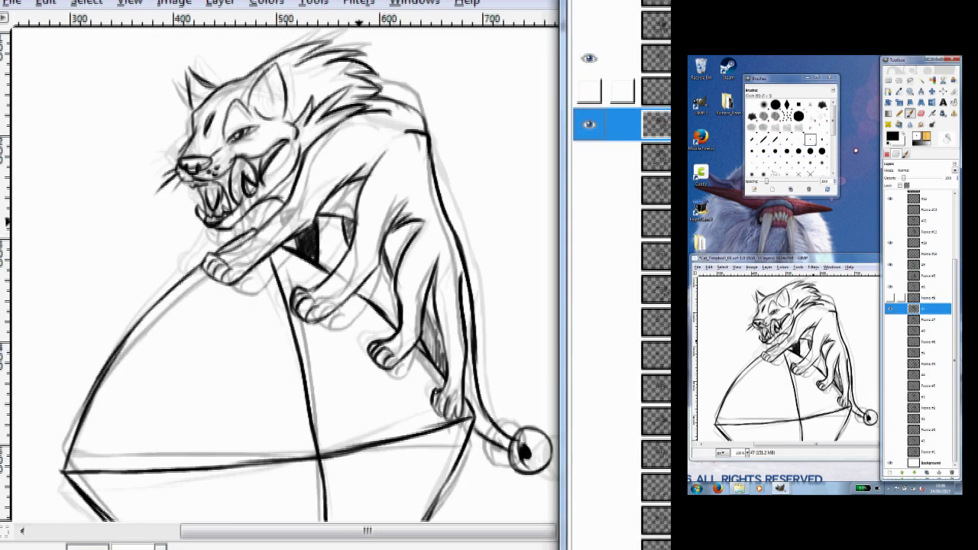
pyautogui.click(589, 191)
pyautogui.click(622, 130)
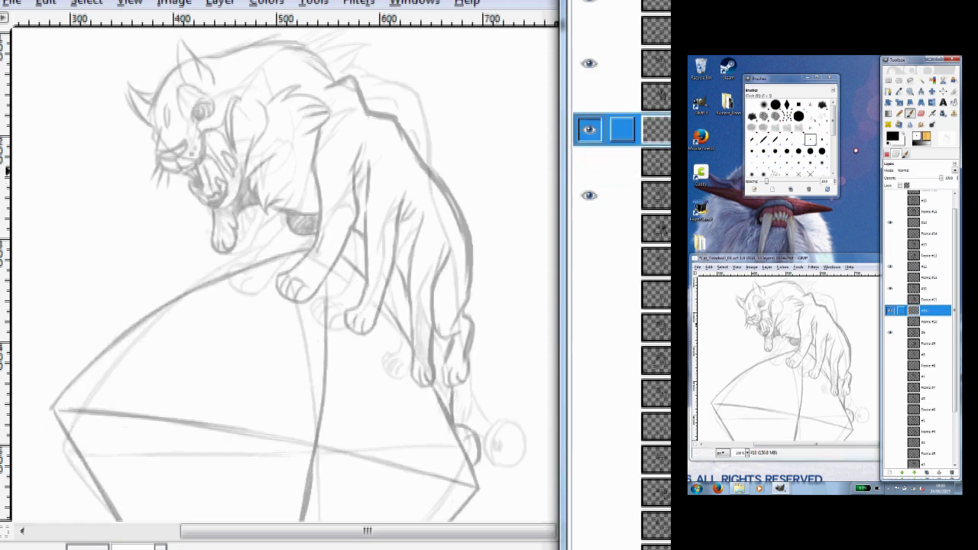
pyautogui.moveTo(275, 278); pyautogui.dragTo(256, 295)
pyautogui.moveTo(330, 306); pyautogui.dragTo(359, 328)
pyautogui.moveTo(397, 358)
pyautogui.mouseDown()
pyautogui.moveTo(413, 386)
pyautogui.moveTo(419, 359)
pyautogui.mouseUp()
# Ink the forelegs, hind legs, belly folds and arched back on layer #10
pyautogui.moveTo(334, 103)
pyautogui.mouseDown()
pyautogui.moveTo(385, 117)
pyautogui.moveTo(275, 263)
pyautogui.mouseUp()
pyautogui.moveTo(362, 162)
pyautogui.mouseDown()
pyautogui.moveTo(344, 222)
pyautogui.moveTo(282, 298)
pyautogui.mouseUp()
pyautogui.moveTo(360, 200); pyautogui.dragTo(348, 305)
pyautogui.moveTo(413, 197); pyautogui.dragTo(367, 319)
pyautogui.moveTo(405, 213)
pyautogui.mouseDown()
pyautogui.moveTo(418, 265)
pyautogui.moveTo(404, 346)
pyautogui.mouseUp()
pyautogui.moveTo(405, 336)
pyautogui.mouseDown()
pyautogui.moveTo(398, 373)
pyautogui.moveTo(417, 394)
pyautogui.mouseUp()
pyautogui.moveTo(428, 393); pyautogui.dragTo(429, 310)
pyautogui.moveTo(382, 106)
pyautogui.mouseDown()
pyautogui.moveTo(463, 298)
pyautogui.moveTo(472, 394)
pyautogui.mouseUp()
pyautogui.moveTo(459, 331); pyautogui.dragTo(443, 369)
pyautogui.moveTo(437, 305); pyautogui.dragTo(452, 413)
pyautogui.moveTo(474, 353); pyautogui.dragTo(459, 413)
# Draw the head's rounded guide curve and ink the ragged mane above the neck on layer #10
pyautogui.moveTo(243, 66); pyautogui.dragTo(178, 153)
pyautogui.moveTo(256, 184); pyautogui.dragTo(276, 101)
pyautogui.moveTo(260, 42)
pyautogui.mouseDown()
pyautogui.moveTo(367, 62)
pyautogui.moveTo(374, 99)
pyautogui.mouseUp()
# Ink the wheel's four edges, both crossing spokes and the tail ball on layer #10
pyautogui.scroll(-3, 397, 131)
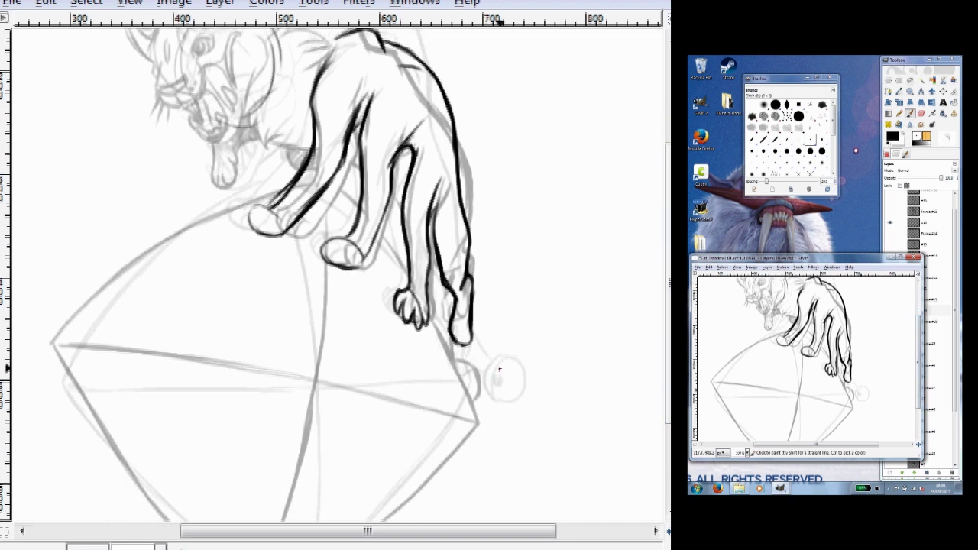
pyautogui.moveTo(293, 180); pyautogui.dragTo(55, 359)
pyautogui.moveTo(359, 200); pyautogui.dragTo(476, 393)
pyautogui.scroll(-3, 313, 140)
pyautogui.moveTo(312, 122)
pyautogui.mouseDown()
pyautogui.moveTo(319, 393)
pyautogui.moveTo(279, 498)
pyautogui.mouseUp()
pyautogui.moveTo(279, 498)
pyautogui.mouseDown()
pyautogui.moveTo(467, 331)
pyautogui.moveTo(477, 309)
pyautogui.mouseUp()
pyautogui.moveTo(53, 275)
pyautogui.mouseDown()
pyautogui.moveTo(165, 412)
pyautogui.moveTo(279, 498)
pyautogui.mouseUp()
pyautogui.moveTo(359, 296)
pyautogui.mouseDown()
pyautogui.moveTo(477, 310)
pyautogui.moveTo(55, 276)
pyautogui.mouseUp()
pyautogui.moveTo(487, 269); pyautogui.dragTo(486, 296)
# Ink the open jaws, teeth, eye socket, brow, forehead and both ears on layer #10
pyautogui.scroll(5, 313, 459)
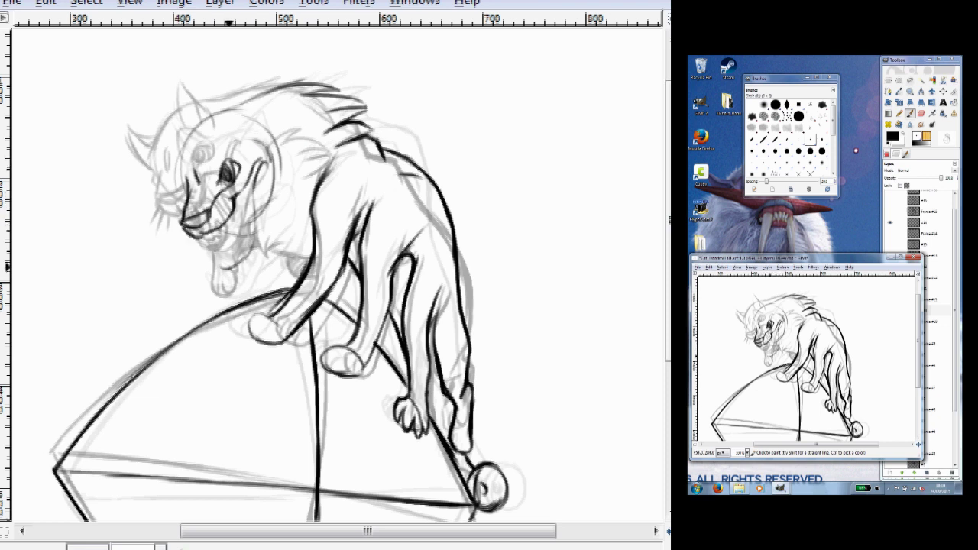
pyautogui.moveTo(258, 180)
pyautogui.mouseDown()
pyautogui.moveTo(233, 260)
pyautogui.moveTo(239, 244)
pyautogui.mouseUp()
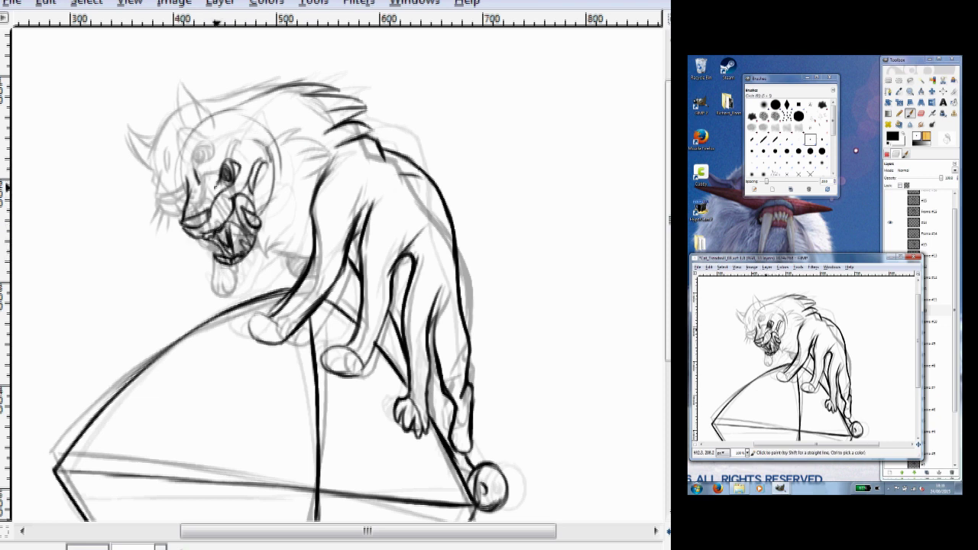
pyautogui.moveTo(200, 200); pyautogui.dragTo(233, 142)
pyautogui.moveTo(210, 136); pyautogui.dragTo(242, 128)
pyautogui.moveTo(184, 176); pyautogui.dragTo(210, 115)
pyautogui.moveTo(234, 96); pyautogui.dragTo(244, 143)
pyautogui.moveTo(182, 172); pyautogui.dragTo(156, 134)
pyautogui.moveTo(237, 107); pyautogui.dragTo(281, 90)
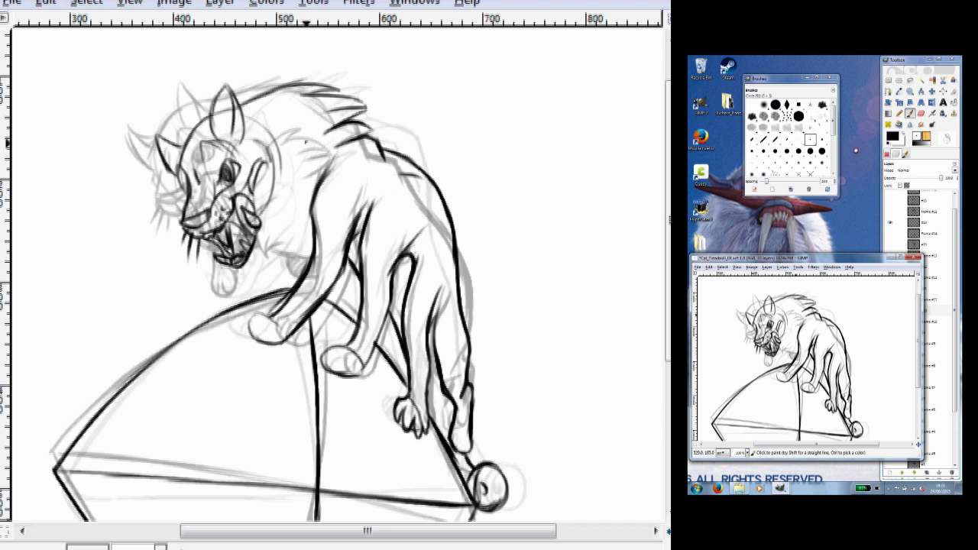
# Ink the cheek line and shoulder fur and shade the chest fur below the jaw on layer #10
pyautogui.moveTo(268, 144); pyautogui.dragTo(277, 260)
pyautogui.moveTo(276, 157); pyautogui.dragTo(346, 135)
pyautogui.moveTo(302, 183); pyautogui.dragTo(345, 153)
pyautogui.moveTo(268, 239)
pyautogui.mouseDown()
pyautogui.moveTo(295, 227)
pyautogui.moveTo(313, 263)
pyautogui.moveTo(253, 288)
pyautogui.moveTo(273, 279)
pyautogui.mouseUp()
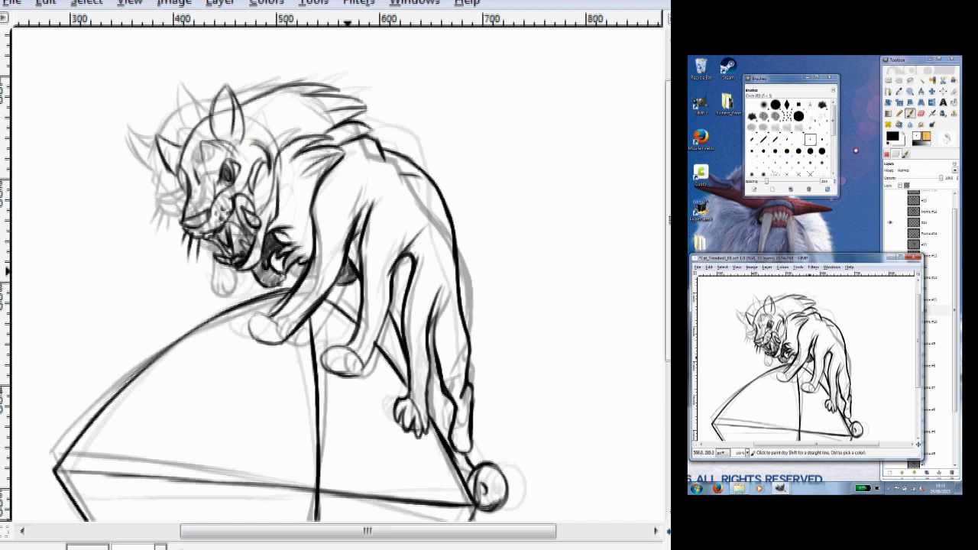
# Ink the toes on the planted paw and shade beside the rear hind leg on layer #10
pyautogui.moveTo(348, 346); pyautogui.dragTo(324, 362)
pyautogui.moveTo(322, 356); pyautogui.dragTo(375, 372)
pyautogui.moveTo(451, 394); pyautogui.dragTo(431, 431)
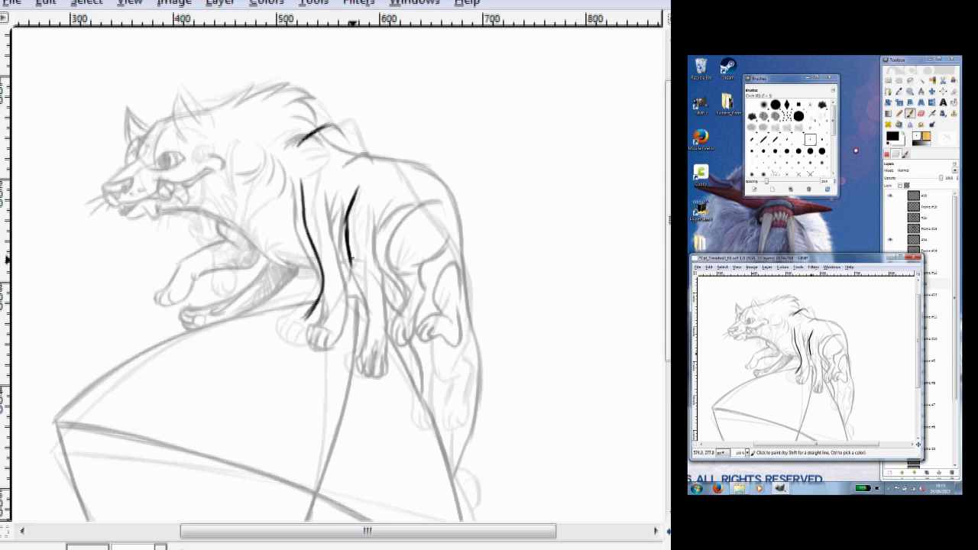
# Ink the near legs and rounded paws, the hind legs, and the long back and tail line over the rough sketch
pyautogui.moveTo(353, 260); pyautogui.dragTo(294, 320)
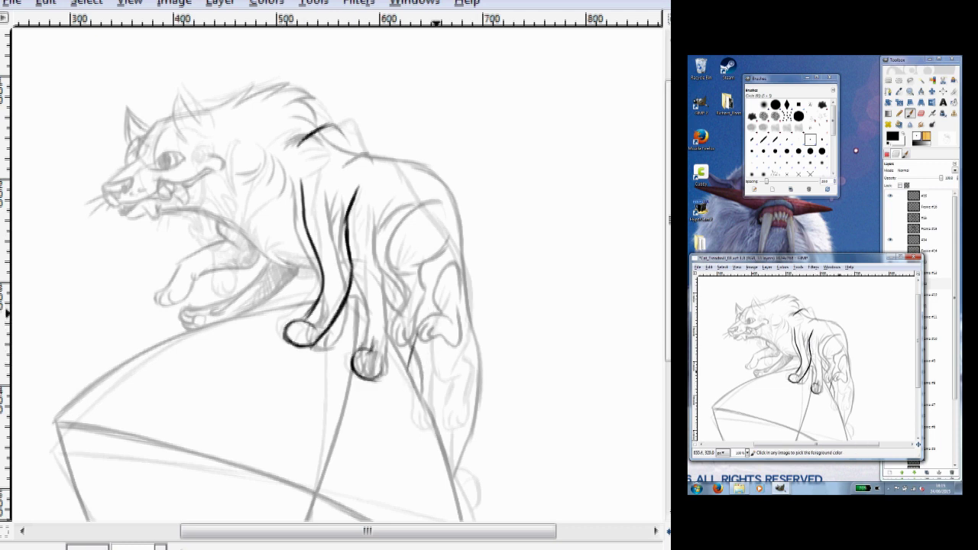
pyautogui.moveTo(440, 317); pyautogui.dragTo(416, 374)
pyautogui.moveTo(472, 347); pyautogui.dragTo(434, 398)
pyautogui.moveTo(350, 144)
pyautogui.mouseDown()
pyautogui.moveTo(483, 268)
pyautogui.moveTo(468, 428)
pyautogui.mouseUp()
pyautogui.moveTo(445, 222)
pyautogui.mouseDown()
pyautogui.moveTo(417, 264)
pyautogui.moveTo(407, 306)
pyautogui.mouseUp()
pyautogui.moveTo(480, 300); pyautogui.dragTo(449, 358)
pyautogui.moveTo(373, 194); pyautogui.dragTo(364, 356)
pyautogui.moveTo(413, 219); pyautogui.dragTo(385, 368)
pyautogui.moveTo(399, 258); pyautogui.dragTo(381, 374)
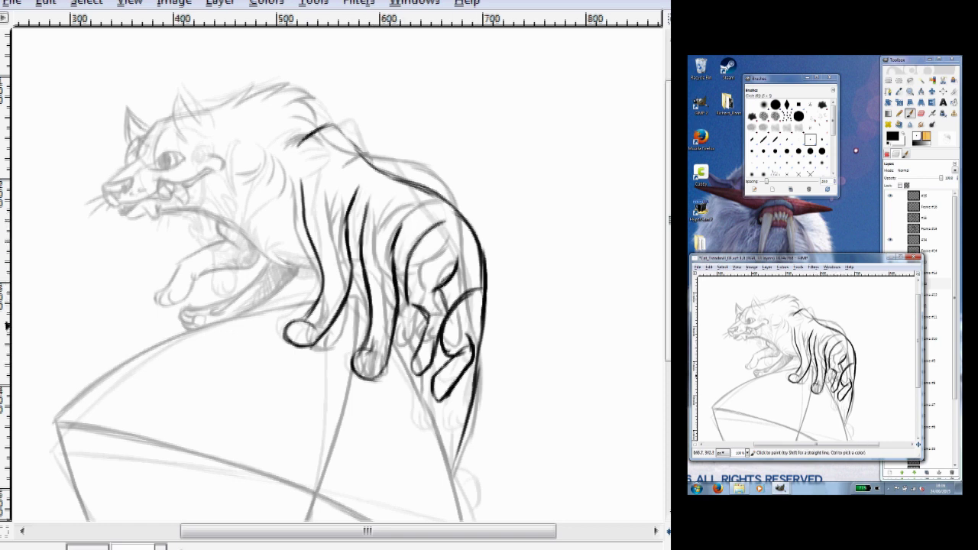
# Ink the forehead, ears, eye, muzzle, open jaws and cheek, plus the chest fur and belly line
pyautogui.moveTo(169, 130); pyautogui.dragTo(228, 115)
pyautogui.moveTo(200, 150); pyautogui.dragTo(196, 139)
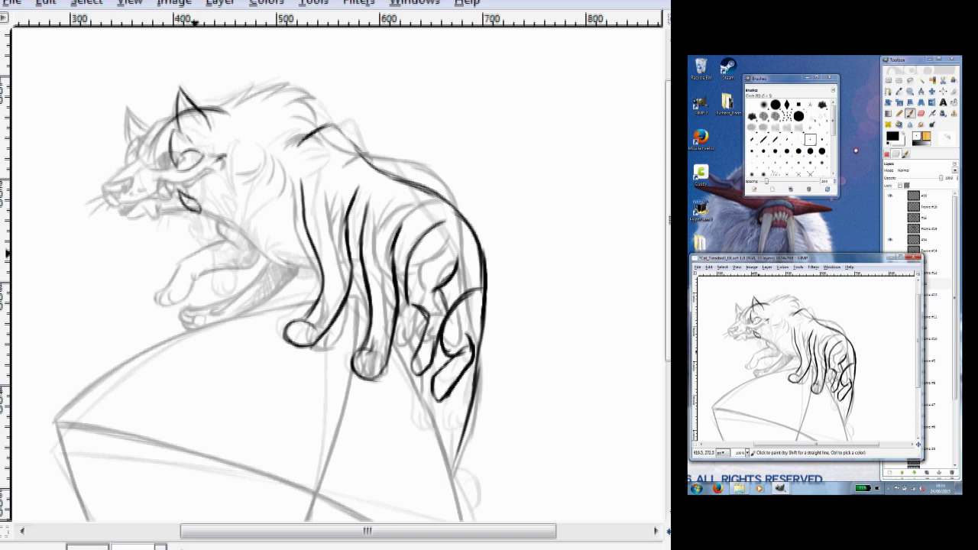
pyautogui.moveTo(157, 193); pyautogui.dragTo(124, 203)
pyautogui.moveTo(144, 168); pyautogui.dragTo(130, 198)
pyautogui.moveTo(127, 111); pyautogui.dragTo(142, 147)
pyautogui.moveTo(128, 200)
pyautogui.mouseDown()
pyautogui.moveTo(182, 200)
pyautogui.moveTo(167, 240)
pyautogui.mouseUp()
pyautogui.moveTo(162, 214)
pyautogui.mouseDown()
pyautogui.moveTo(146, 221)
pyautogui.moveTo(162, 244)
pyautogui.mouseUp()
pyautogui.moveTo(229, 162); pyautogui.dragTo(216, 221)
pyautogui.moveTo(259, 250); pyautogui.dragTo(318, 266)
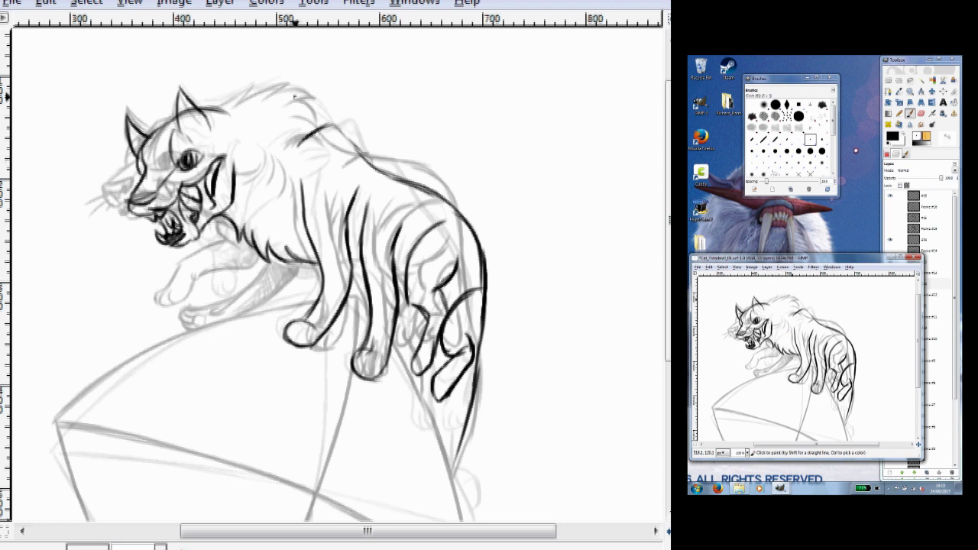
# Ink the mane and shoulder fur, both raised forepaws, and a heavier line along the upper back
pyautogui.moveTo(319, 140); pyautogui.dragTo(261, 196)
pyautogui.moveTo(202, 112)
pyautogui.mouseDown()
pyautogui.moveTo(252, 89)
pyautogui.moveTo(304, 84)
pyautogui.moveTo(347, 136)
pyautogui.mouseUp()
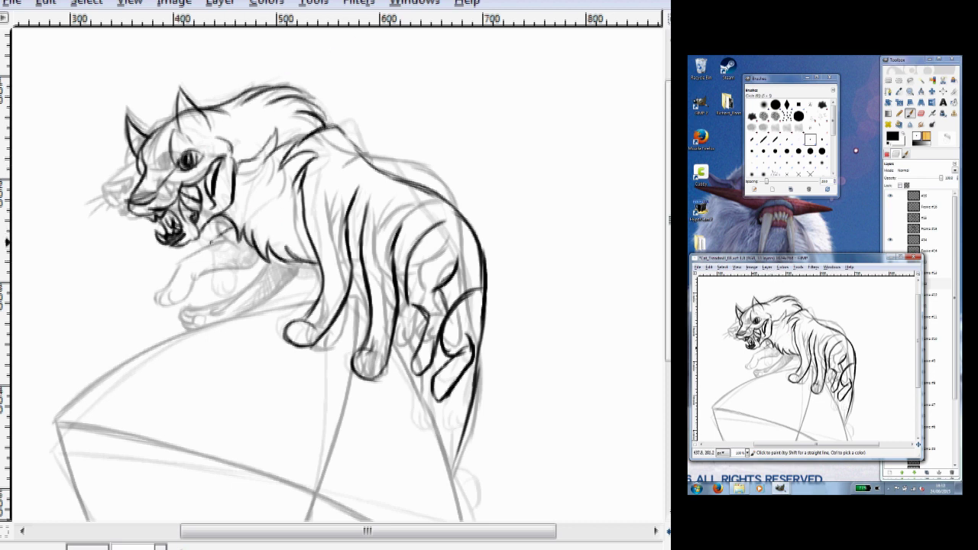
pyautogui.moveTo(260, 268); pyautogui.dragTo(247, 299)
pyautogui.moveTo(287, 260); pyautogui.dragTo(252, 289)
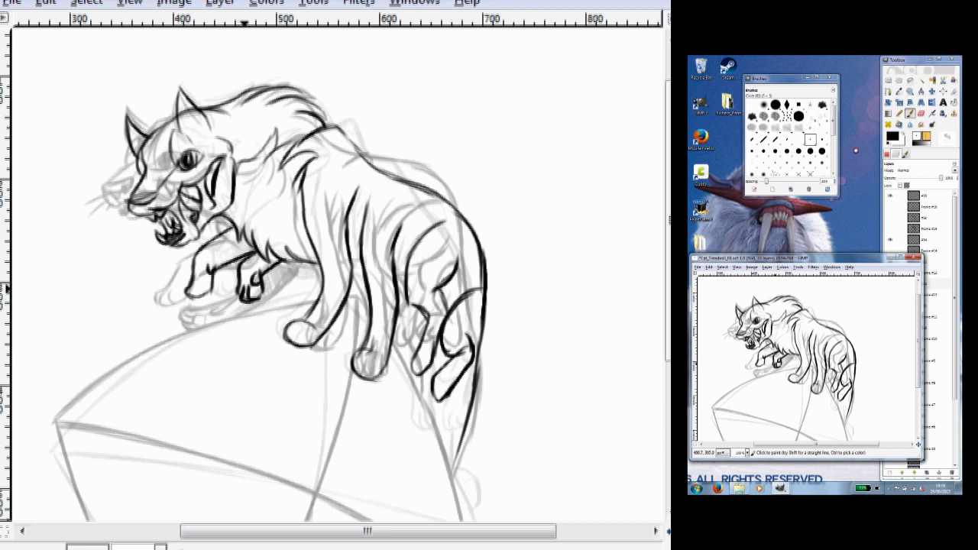
pyautogui.moveTo(318, 124); pyautogui.dragTo(455, 211)
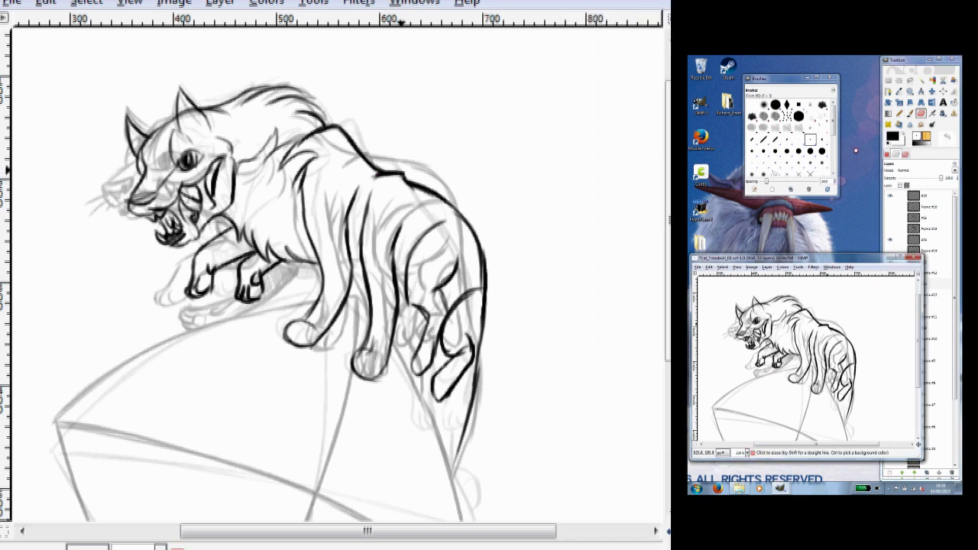
# Ink the wheel's four curved edges and both crossing spokes beneath the creature, undoing a stray edge stroke
pyautogui.scroll(-5, 336, 275)
pyautogui.moveTo(401, 120)
pyautogui.mouseDown()
pyautogui.moveTo(360, 359)
pyautogui.moveTo(275, 511)
pyautogui.mouseUp()
pyautogui.moveTo(439, 159); pyautogui.dragTo(529, 376)
pyautogui.moveTo(382, 119)
pyautogui.mouseDown()
pyautogui.moveTo(112, 258)
pyautogui.moveTo(131, 307)
pyautogui.mouseUp()
pyautogui.moveTo(114, 261)
pyautogui.mouseDown()
pyautogui.moveTo(213, 458)
pyautogui.moveTo(272, 511)
pyautogui.mouseUp()
pyautogui.hotkey('ctrl', 'z')
pyautogui.scroll(-2, 336, 275)
pyautogui.moveTo(317, 405)
pyautogui.mouseDown()
pyautogui.moveTo(272, 463)
pyautogui.moveTo(387, 428)
pyautogui.moveTo(529, 325)
pyautogui.mouseUp()
pyautogui.moveTo(416, 418); pyautogui.dragTo(486, 367)
pyautogui.moveTo(527, 321); pyautogui.dragTo(172, 220)
pyautogui.moveTo(113, 210); pyautogui.dragTo(370, 260)
pyautogui.scroll(5, 463, 260)
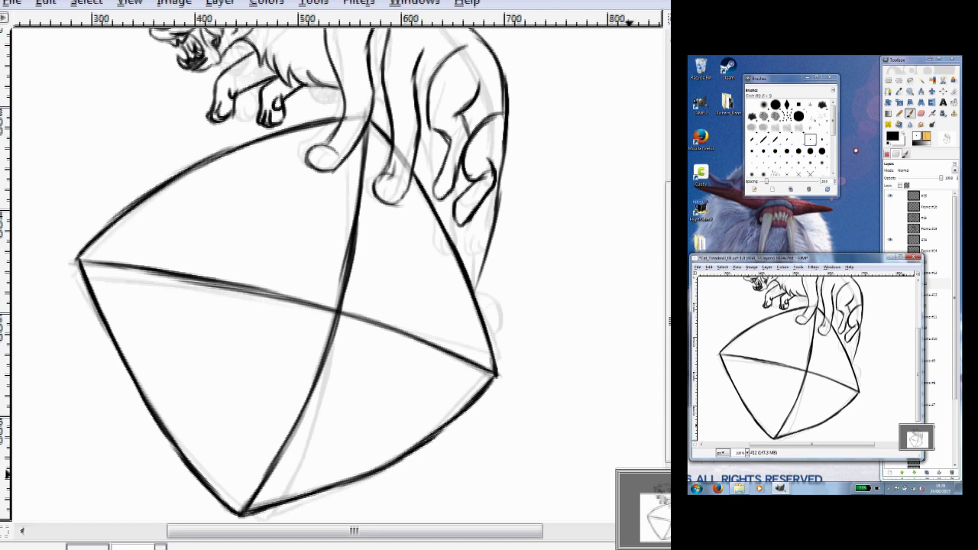
# Add finishing ink strokes beside the hind leg, down the hanging tail and around the forepaws
pyautogui.moveTo(449, 269); pyautogui.dragTo(457, 352)
pyautogui.moveTo(504, 257); pyautogui.dragTo(510, 359)
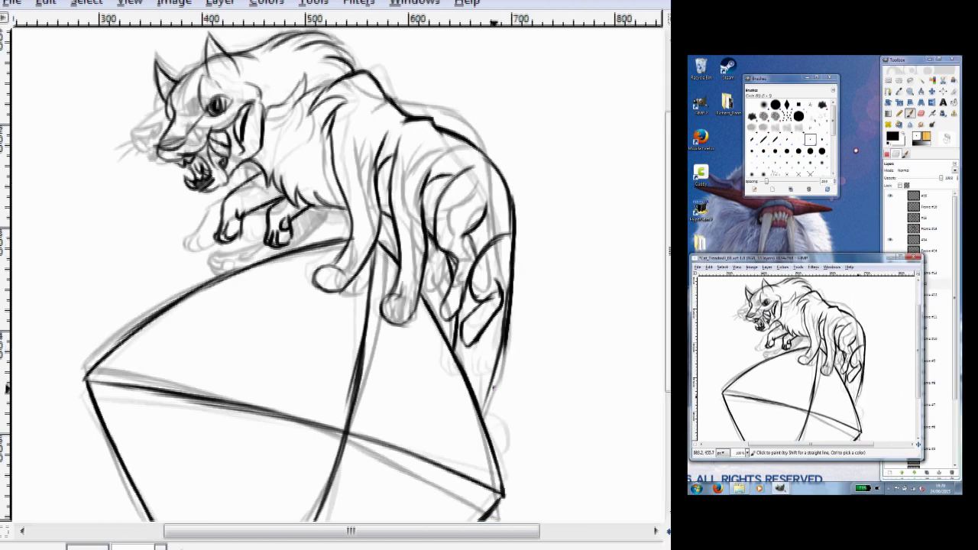
pyautogui.moveTo(293, 214); pyautogui.dragTo(245, 179)
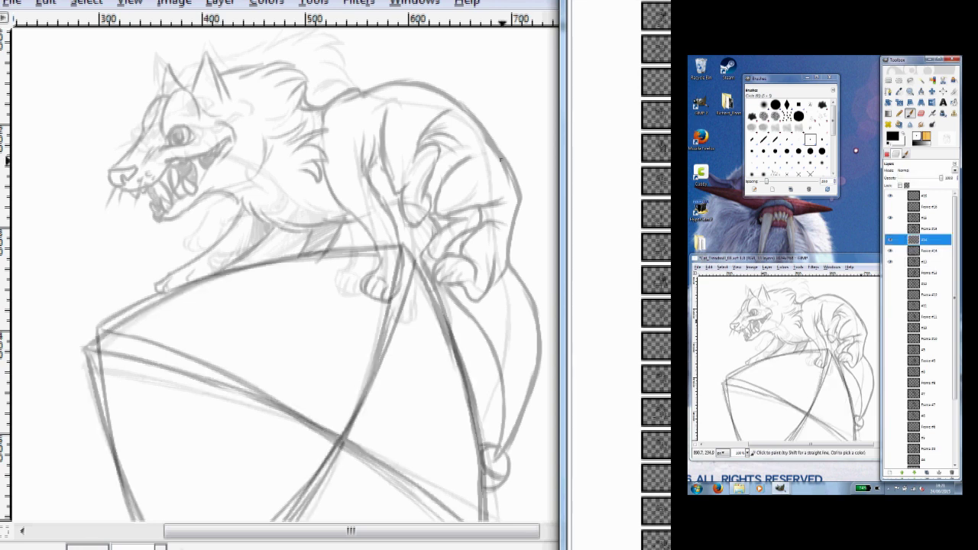
# Ink the planted leg and its toed paw at the wheel's upper corner on the other frame's layer
pyautogui.moveTo(382, 273); pyautogui.dragTo(384, 299)
pyautogui.moveTo(368, 136); pyautogui.dragTo(359, 276)
pyautogui.moveTo(389, 164)
pyautogui.mouseDown()
pyautogui.moveTo(392, 291)
pyautogui.moveTo(378, 302)
pyautogui.mouseUp()
# Ink the wheel's edges and crossing spokes over the faded sketch, meeting at the corner beside the planted paw
pyautogui.scroll(-3, 367, 290)
pyautogui.moveTo(401, 113); pyautogui.dragTo(489, 406)
pyautogui.moveTo(401, 113)
pyautogui.mouseDown()
pyautogui.moveTo(220, 137)
pyautogui.moveTo(86, 207)
pyautogui.mouseUp()
pyautogui.moveTo(403, 115)
pyautogui.mouseDown()
pyautogui.moveTo(321, 337)
pyautogui.moveTo(194, 483)
pyautogui.moveTo(489, 406)
pyautogui.mouseUp()
pyautogui.moveTo(86, 212)
pyautogui.mouseDown()
pyautogui.moveTo(194, 483)
pyautogui.moveTo(364, 312)
pyautogui.moveTo(489, 407)
pyautogui.mouseUp()
pyautogui.scroll(3, 489, 406)
pyautogui.press('Tab')
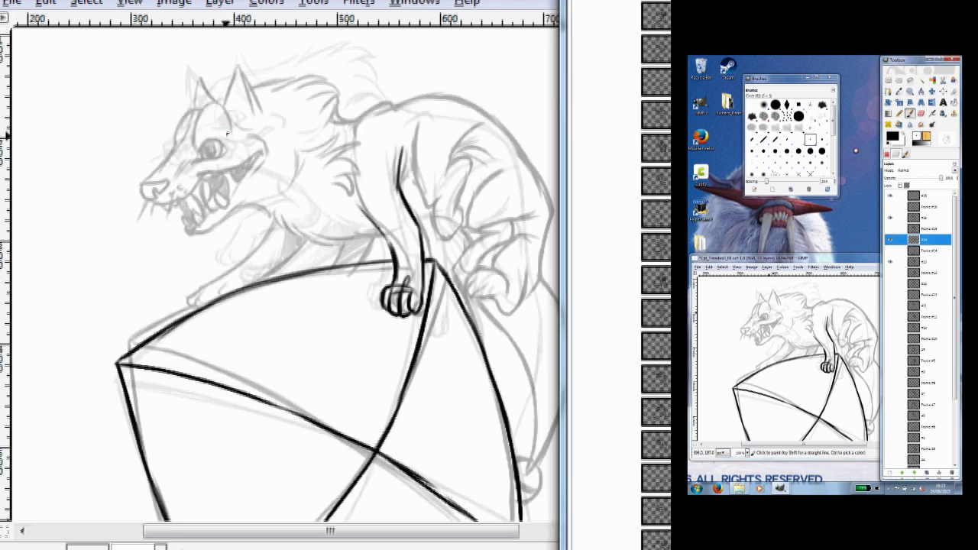
# Ink the creature's head and ears, spiky mane, chest fur, reaching foreleg, back and curving tail
pyautogui.moveTo(204, 132); pyautogui.dragTo(228, 93)
pyautogui.moveTo(239, 59); pyautogui.dragTo(229, 94)
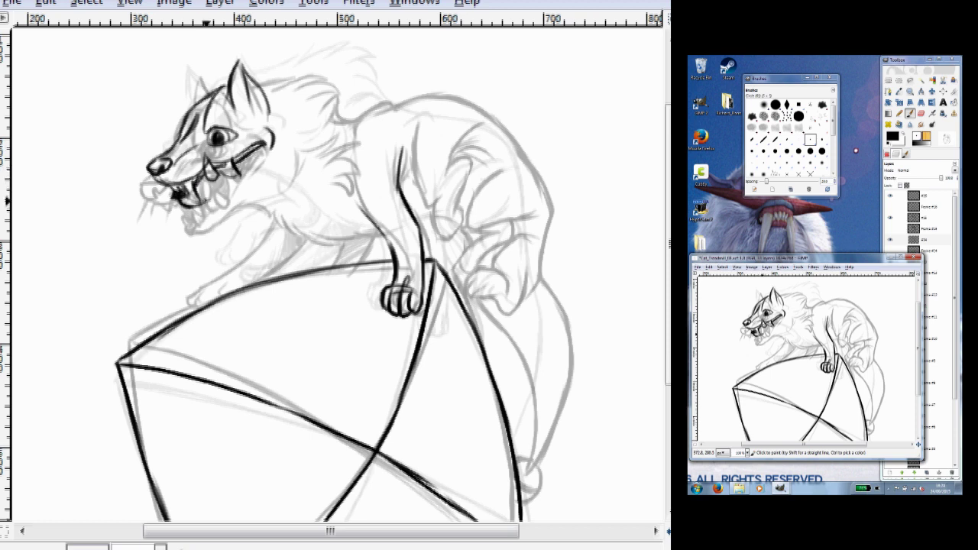
pyautogui.moveTo(284, 199); pyautogui.dragTo(378, 235)
pyautogui.moveTo(289, 67)
pyautogui.mouseDown()
pyautogui.moveTo(373, 70)
pyautogui.moveTo(394, 120)
pyautogui.moveTo(528, 174)
pyautogui.moveTo(556, 359)
pyautogui.moveTo(520, 458)
pyautogui.mouseUp()
pyautogui.moveTo(280, 207)
pyautogui.mouseDown()
pyautogui.moveTo(263, 241)
pyautogui.moveTo(195, 268)
pyautogui.moveTo(339, 231)
pyautogui.moveTo(343, 266)
pyautogui.mouseUp()
pyautogui.moveTo(276, 129)
pyautogui.mouseDown()
pyautogui.moveTo(353, 152)
pyautogui.moveTo(361, 200)
pyautogui.mouseUp()
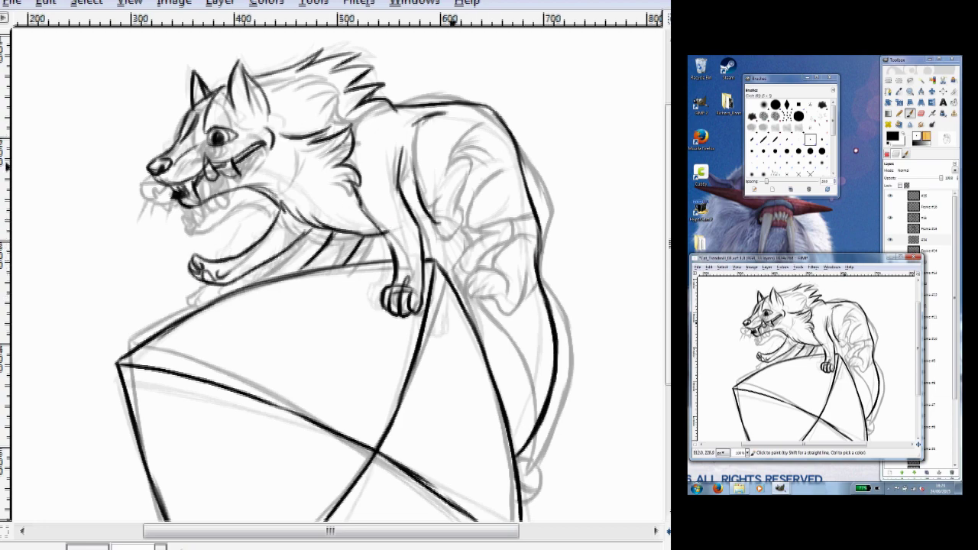